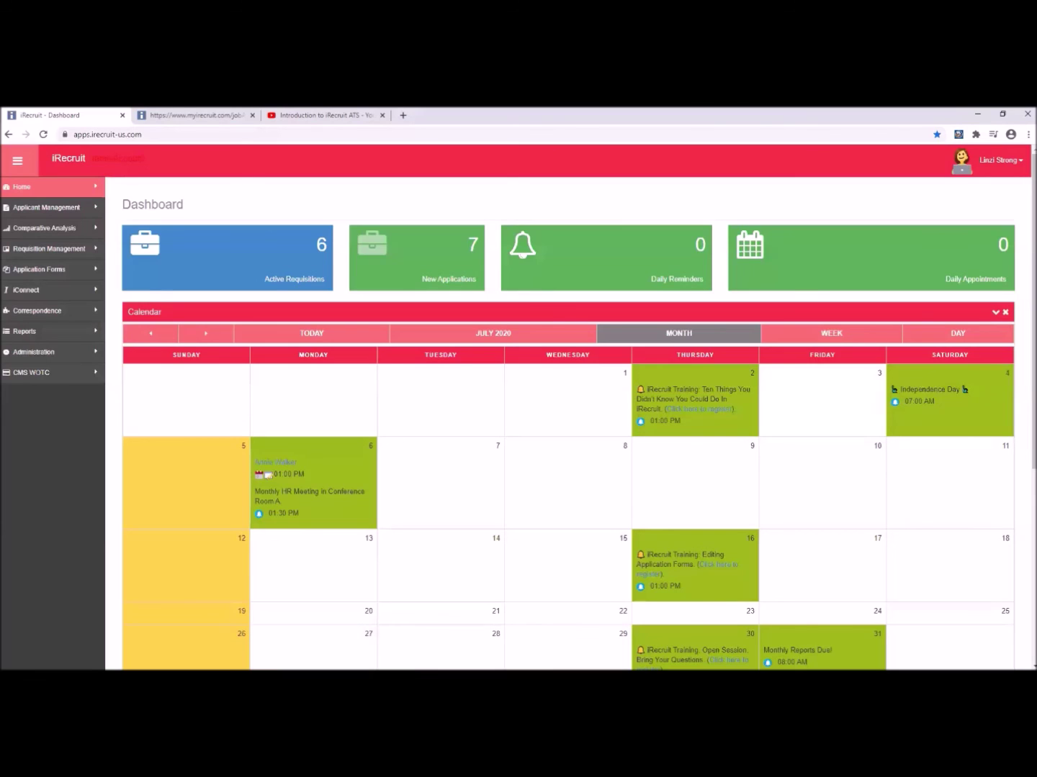
Open User Profile & Settings from the account menu and scroll to the Dashboard Modules checklist
{"action": "left_click", "coordinate": [1008, 168]}
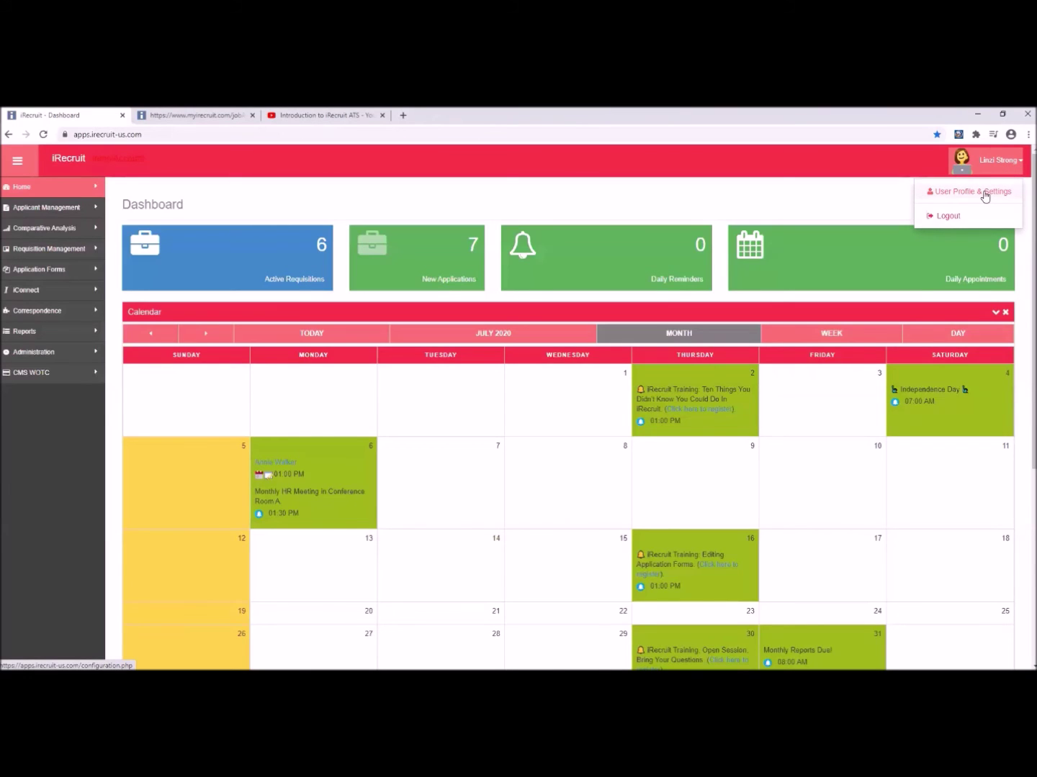
{"action": "left_click", "coordinate": [985, 195]}
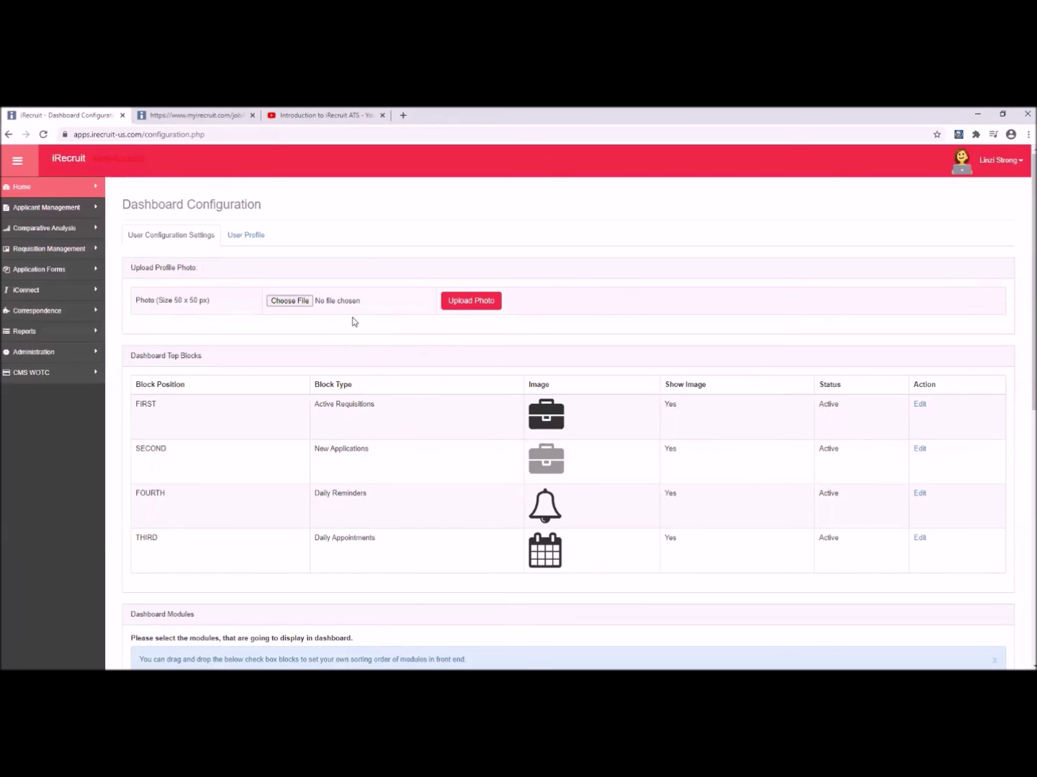
{"action": "scroll", "coordinate": [354, 320], "scroll_direction": "down", "scroll_amount": 5}
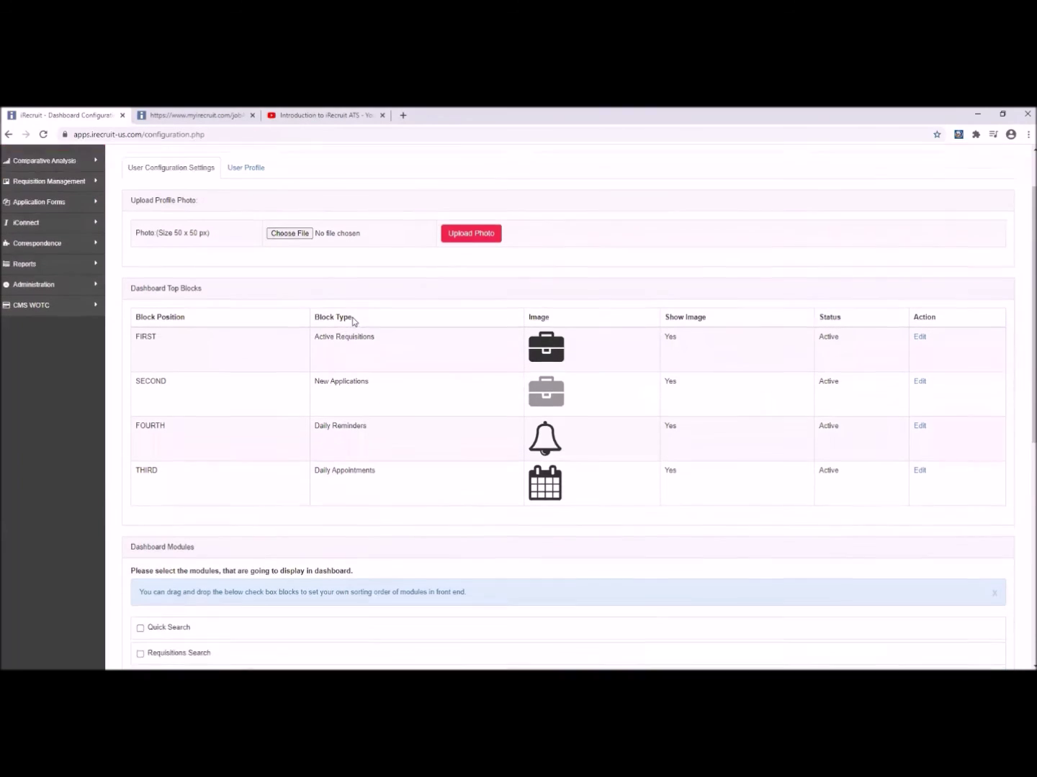
{"action": "scroll", "coordinate": [353, 321], "scroll_direction": "down", "scroll_amount": 2}
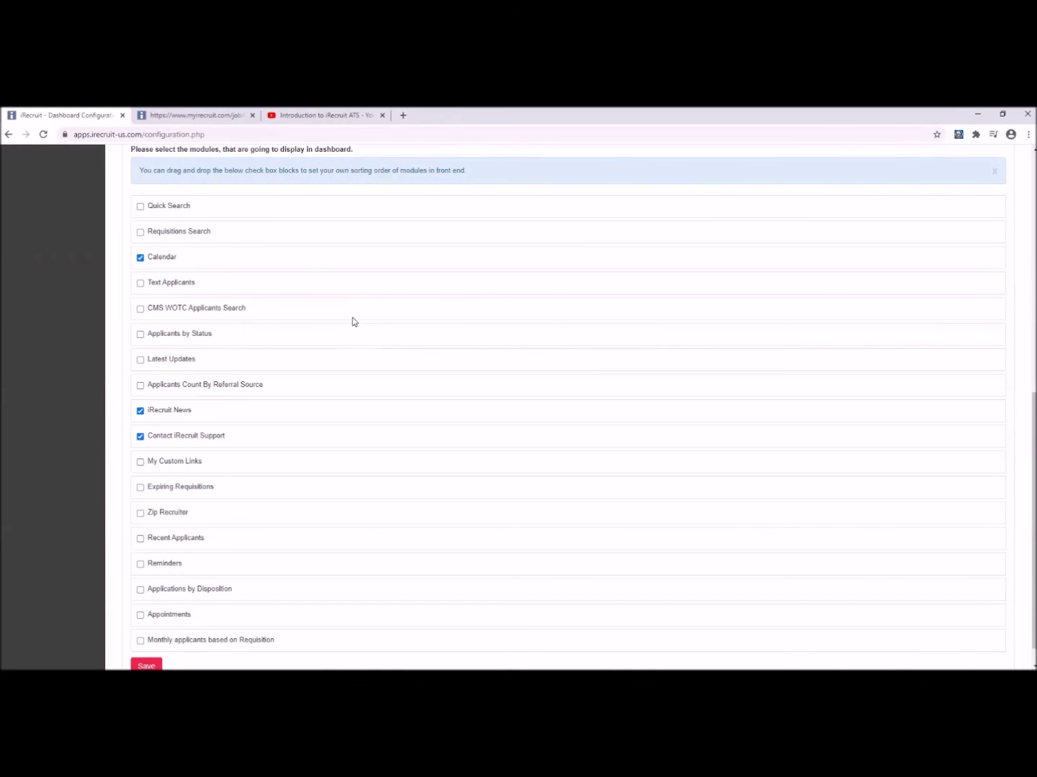
Tick Quick Search, Requisitions Search, Applicants by Status, Latest Updates and Applicants Count By Referral Source
{"action": "left_click", "coordinate": [141, 207]}
{"action": "left_click", "coordinate": [141, 232]}
{"action": "left_click", "coordinate": [139, 335]}
{"action": "left_click", "coordinate": [141, 359]}
{"action": "left_click", "coordinate": [141, 385]}
Move Latest Updates below the referral source module and save the dashboard module choices
{"action": "left_click_drag", "start_coordinate": [171, 365], "coordinate": [166, 404]}
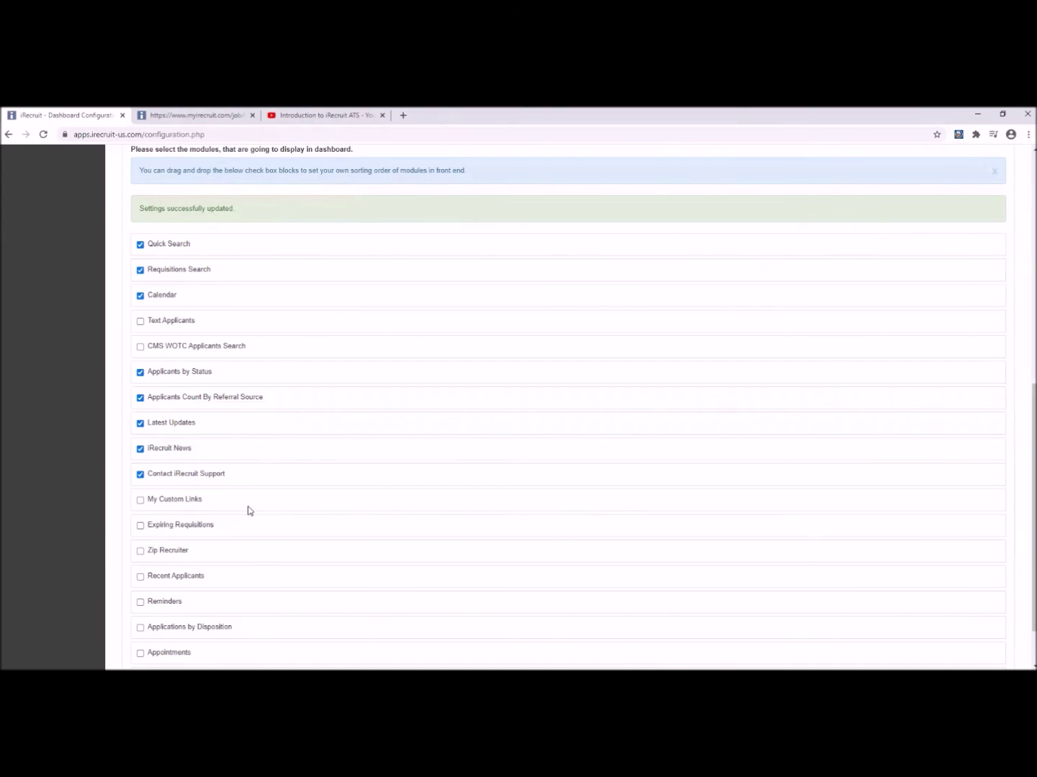
{"action": "scroll", "coordinate": [248, 508], "scroll_direction": "down", "scroll_amount": 2}
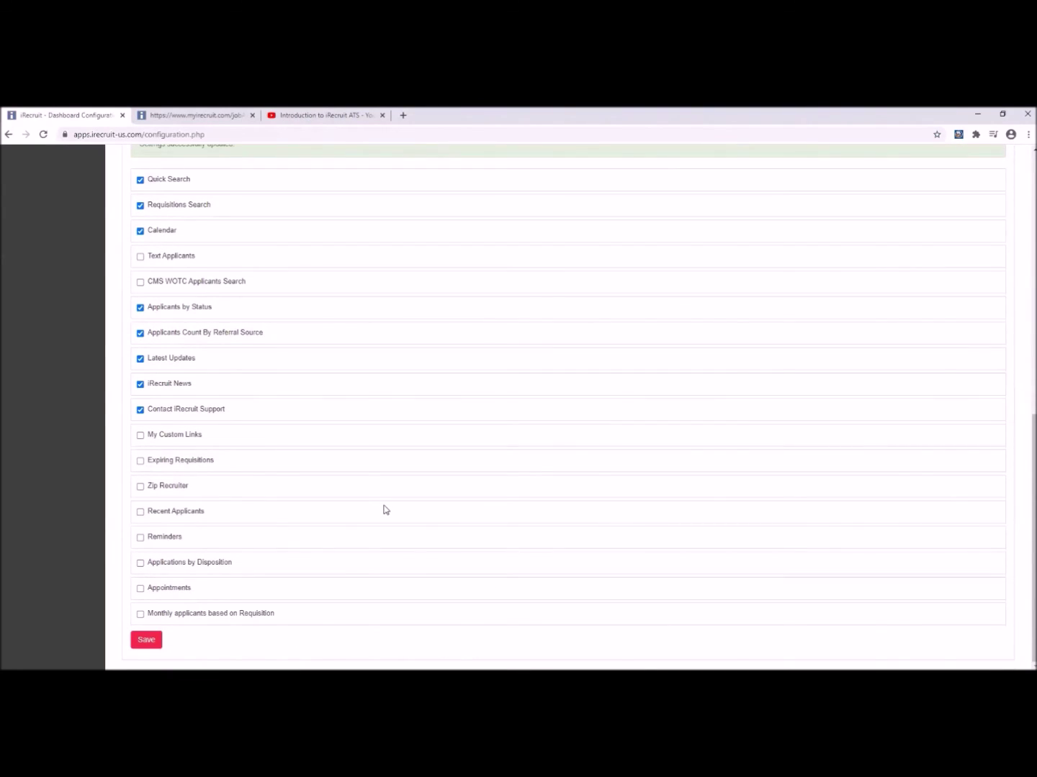
{"action": "left_click", "coordinate": [150, 642]}
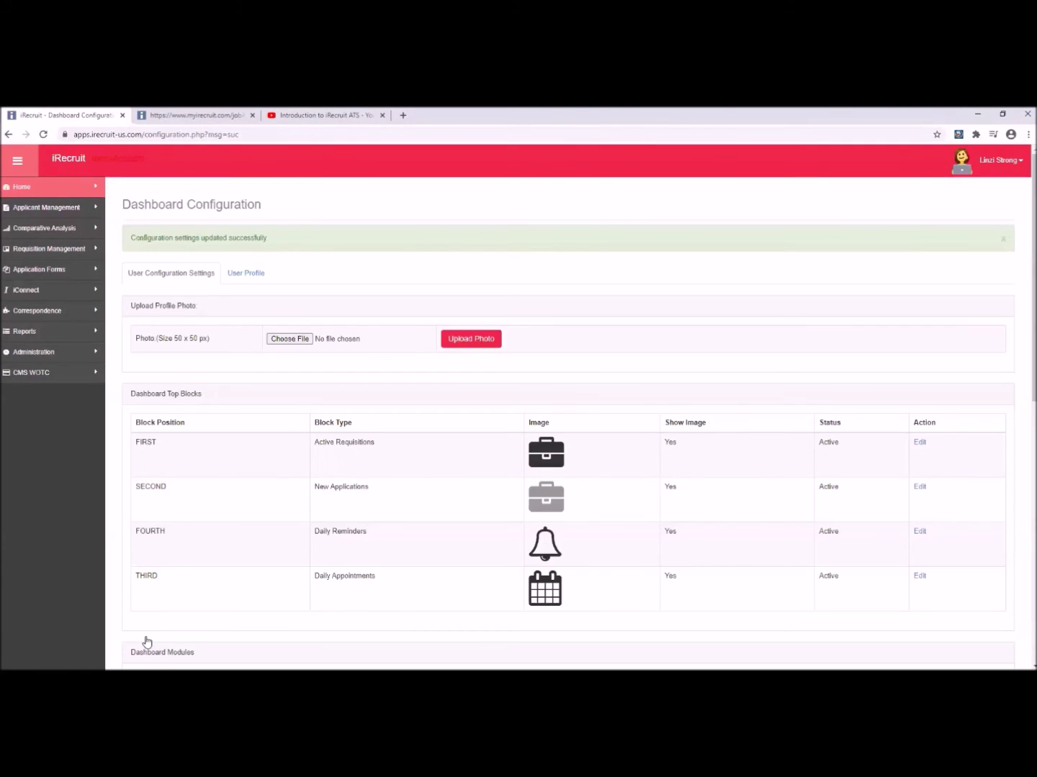
{"action": "left_click", "coordinate": [47, 357]}
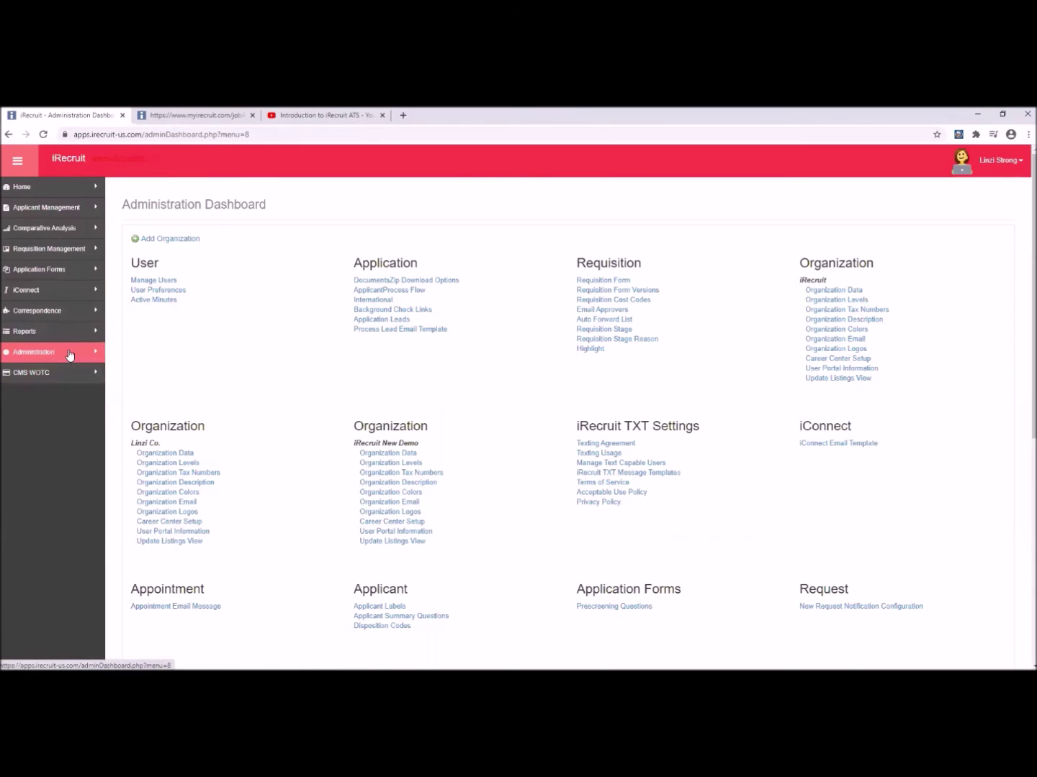
Change the User Preferences theme to iRecruit, save it, and return to the dashboard
{"action": "left_click", "coordinate": [182, 291]}
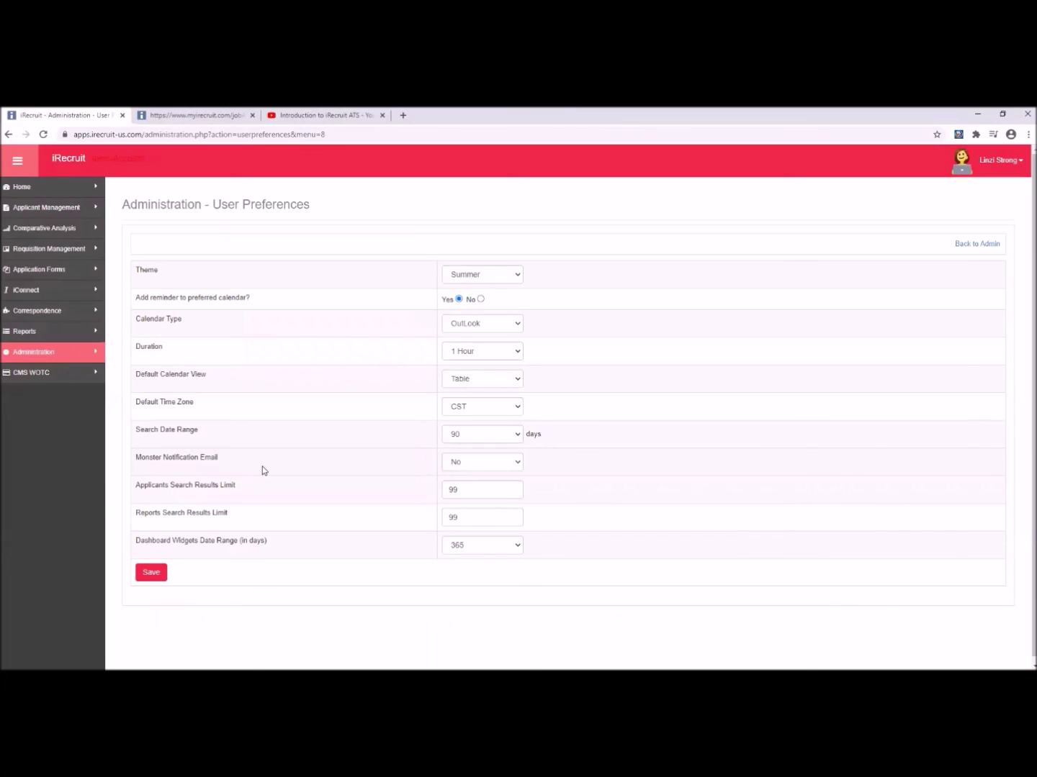
{"action": "left_click", "coordinate": [514, 276]}
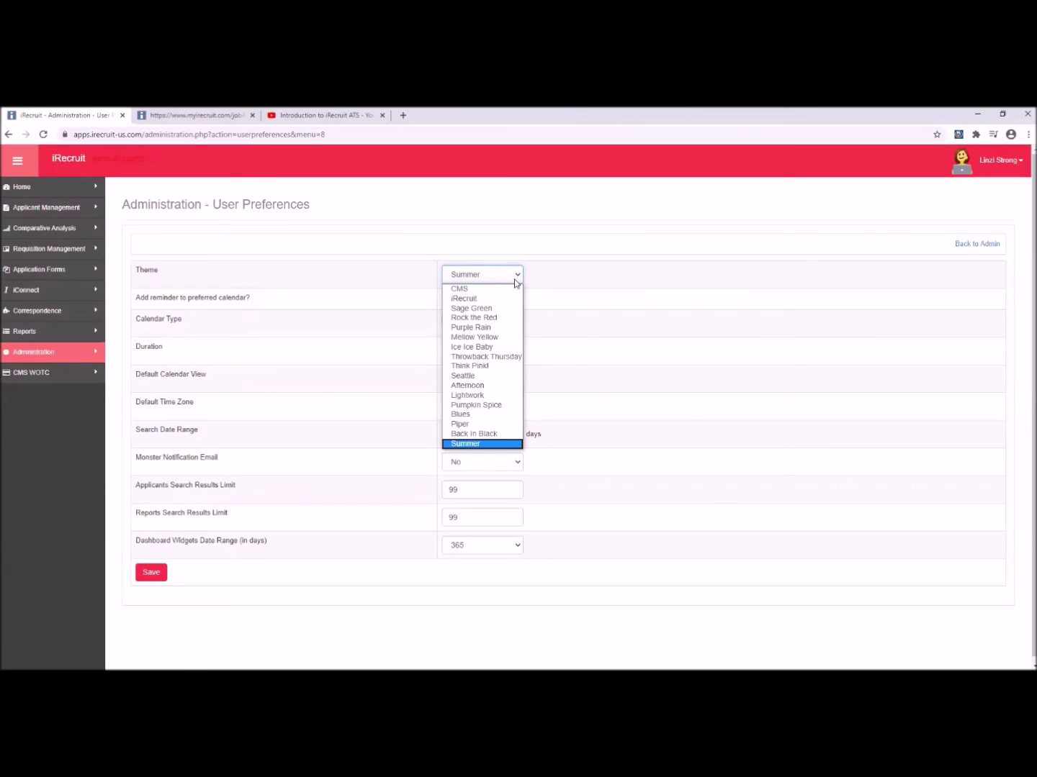
{"action": "left_click", "coordinate": [509, 299]}
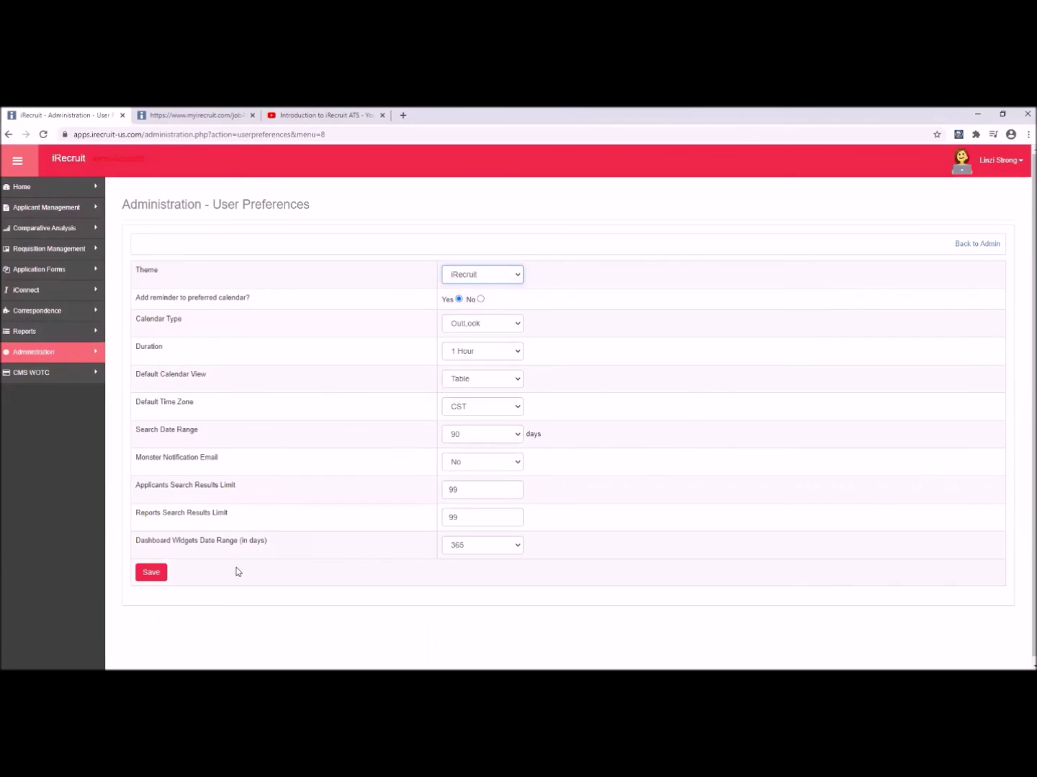
{"action": "left_click", "coordinate": [155, 576]}
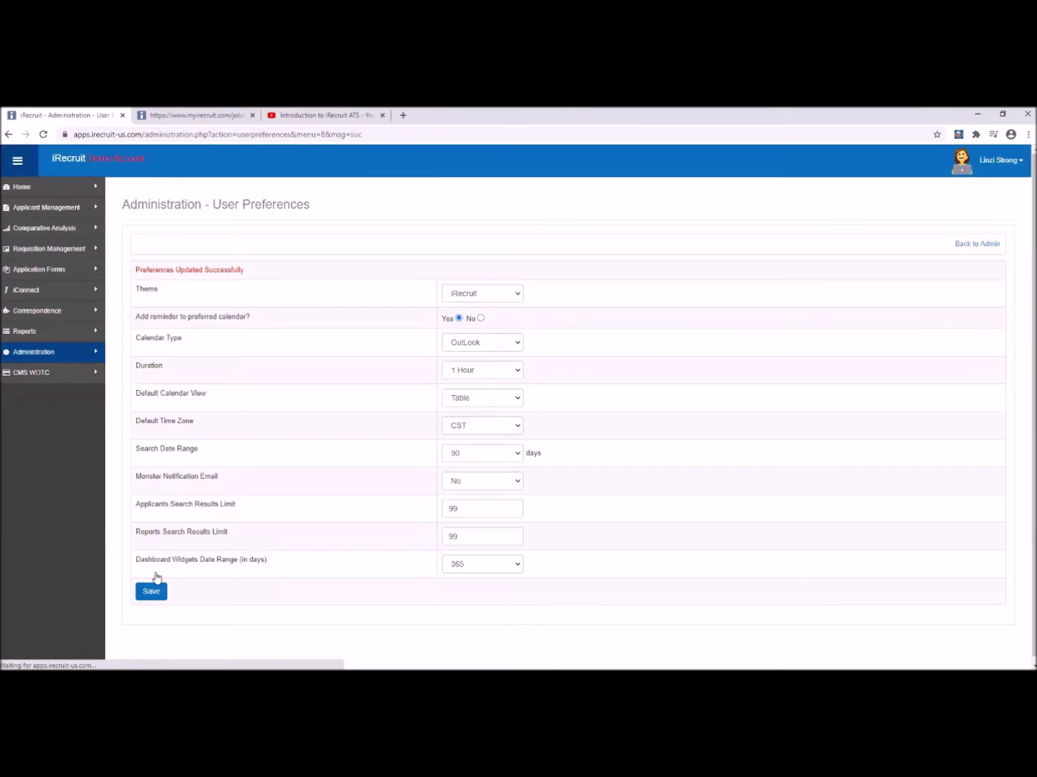
{"action": "left_click", "coordinate": [67, 164]}
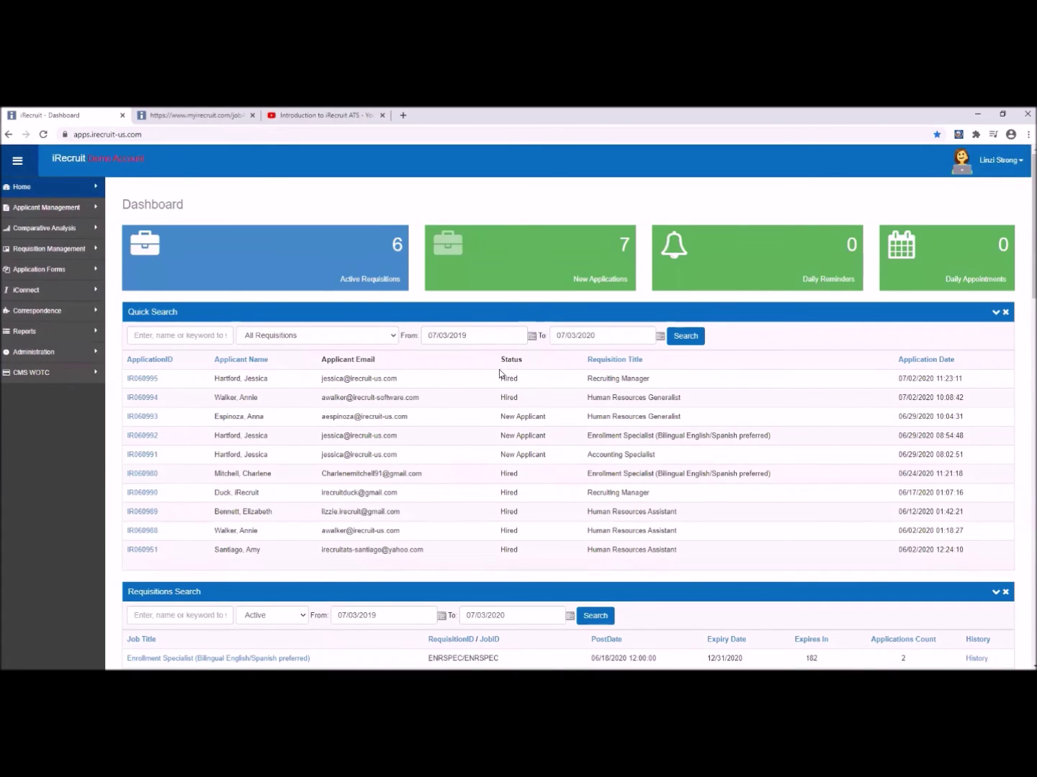
Scroll through the blue dashboard's Quick Search applications, charts and active requisitions
{"action": "scroll", "coordinate": [584, 406], "scroll_direction": "down", "scroll_amount": 2}
{"action": "scroll", "coordinate": [584, 407], "scroll_direction": "down", "scroll_amount": 3}
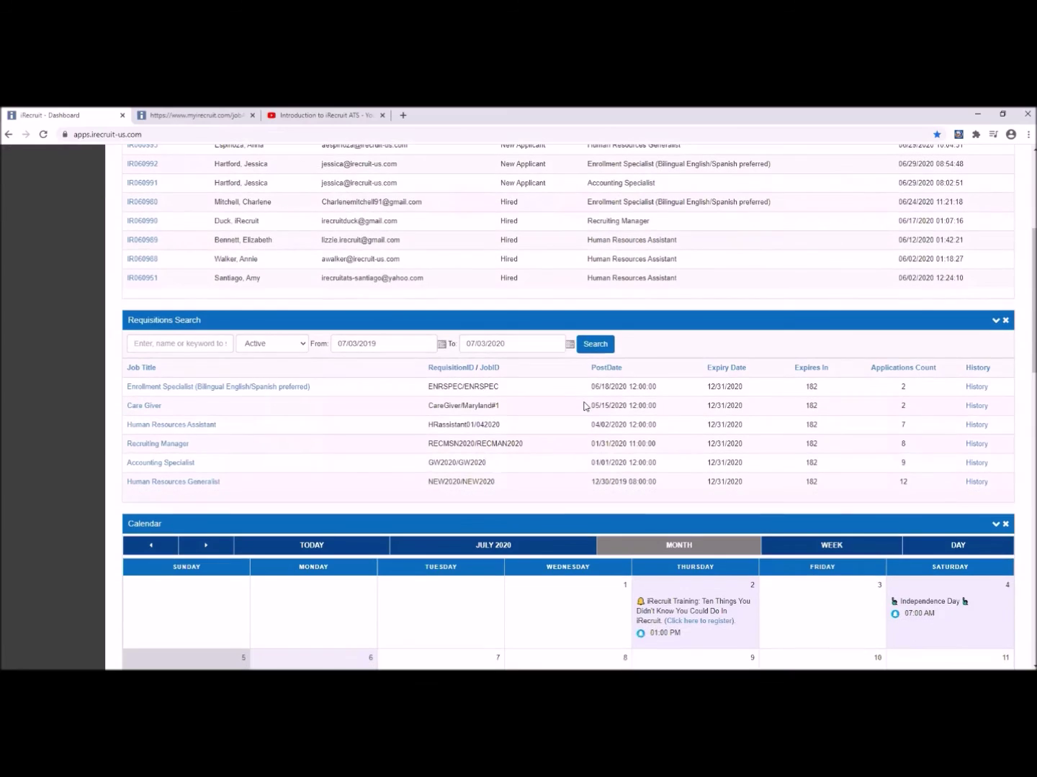
{"action": "scroll", "coordinate": [584, 406], "scroll_direction": "down", "scroll_amount": 2}
{"action": "scroll", "coordinate": [585, 407], "scroll_direction": "down", "scroll_amount": 2}
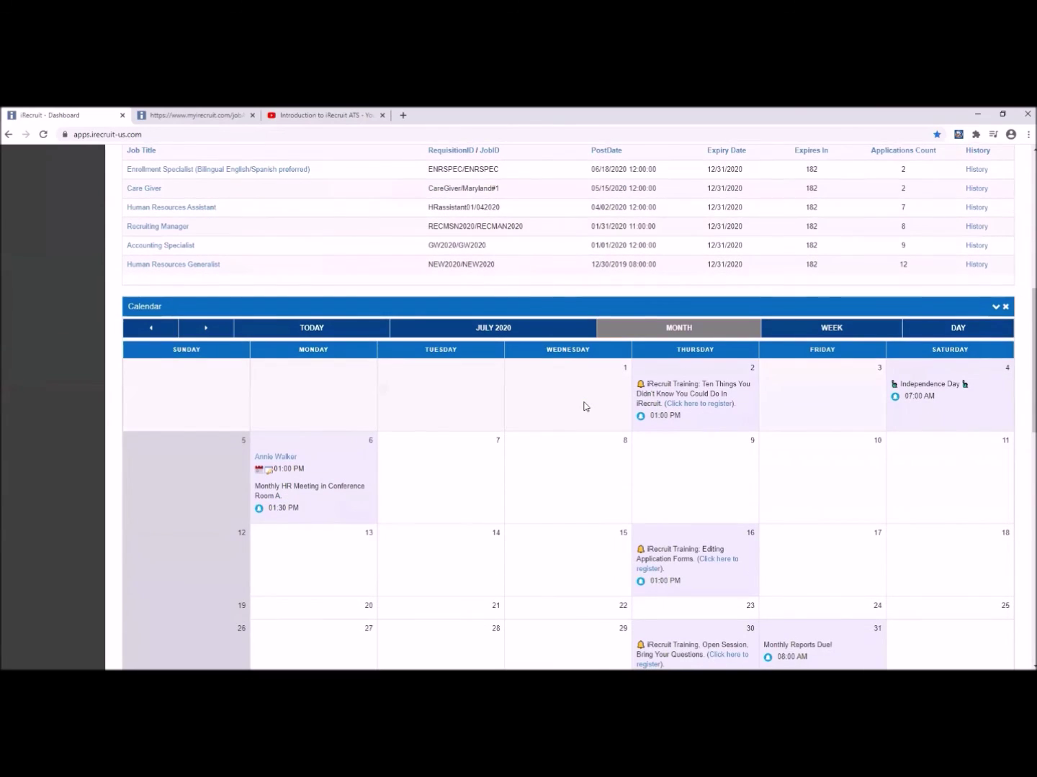
{"action": "scroll", "coordinate": [586, 406], "scroll_direction": "down", "scroll_amount": 3}
{"action": "scroll", "coordinate": [585, 407], "scroll_direction": "down", "scroll_amount": 5}
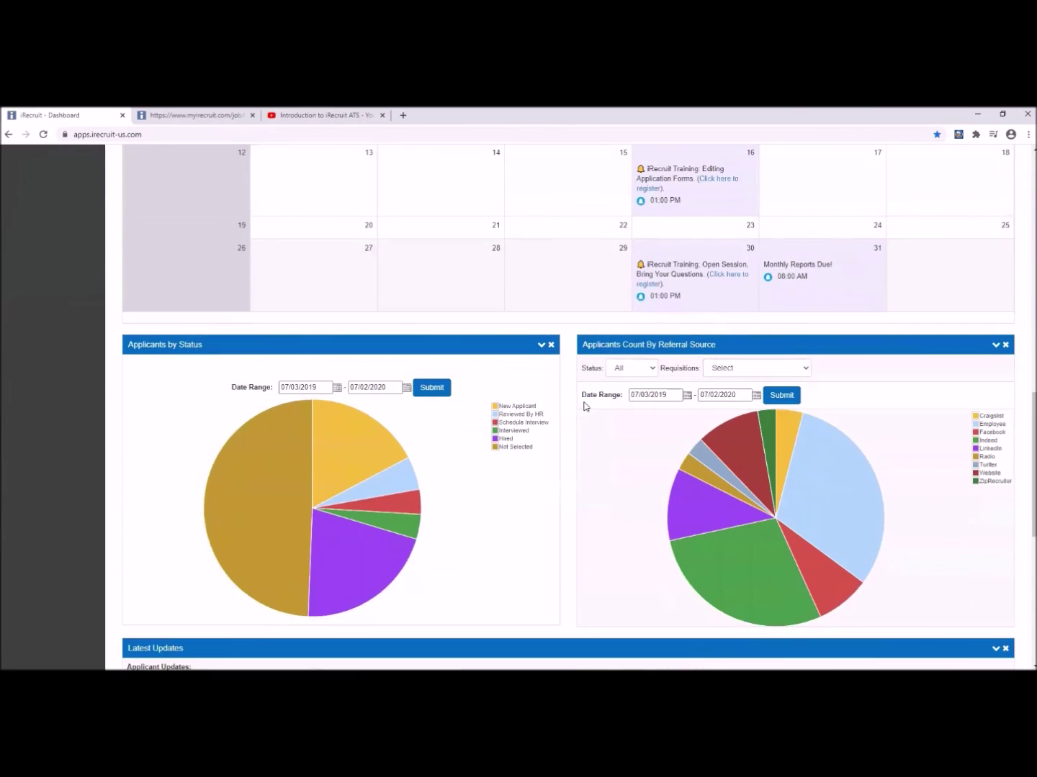
{"action": "mouse_move", "coordinate": [402, 413]}
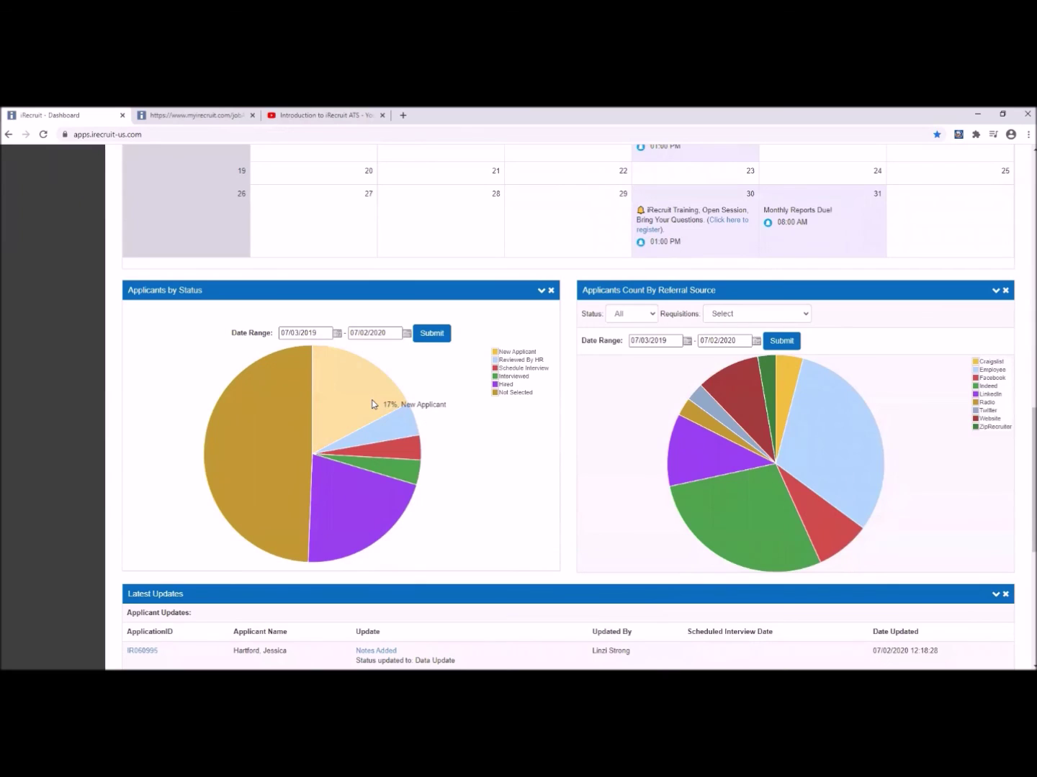
{"action": "mouse_move", "coordinate": [407, 446]}
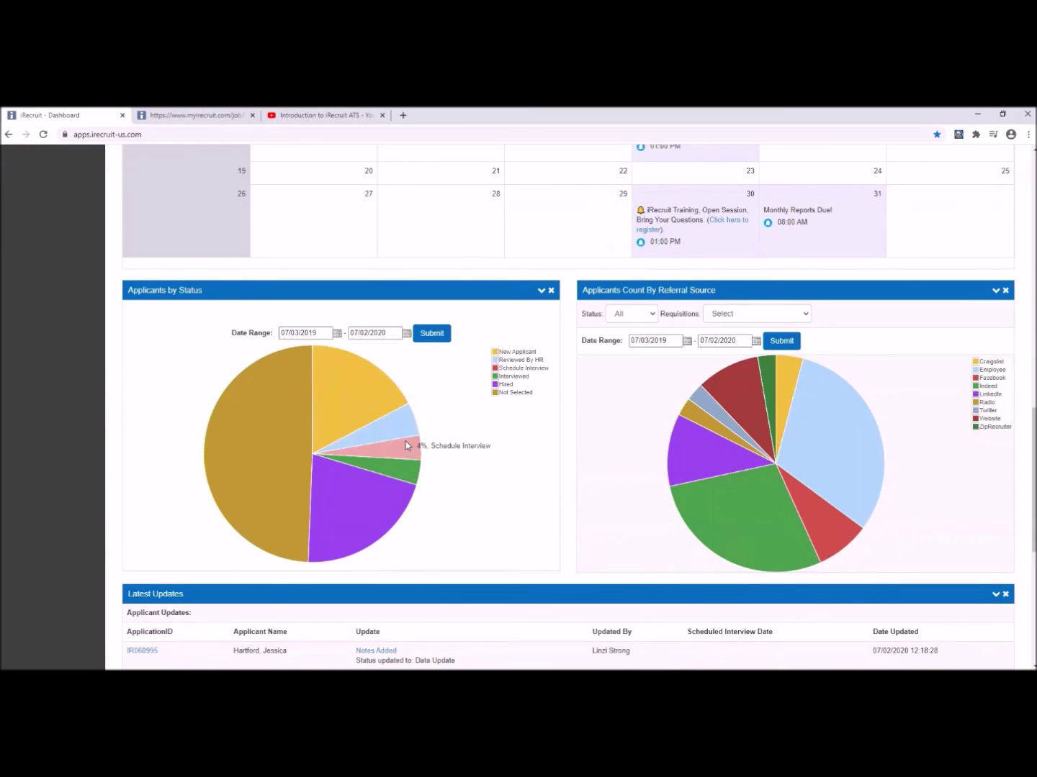
{"action": "mouse_move", "coordinate": [402, 510]}
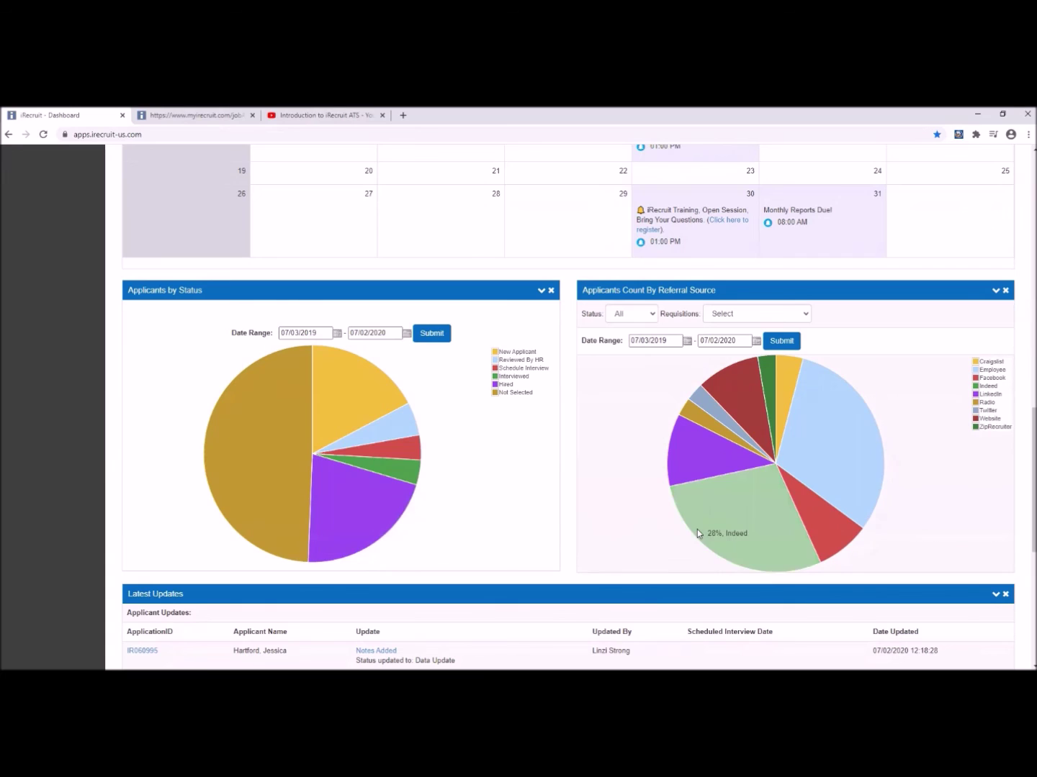
{"action": "mouse_move", "coordinate": [860, 482]}
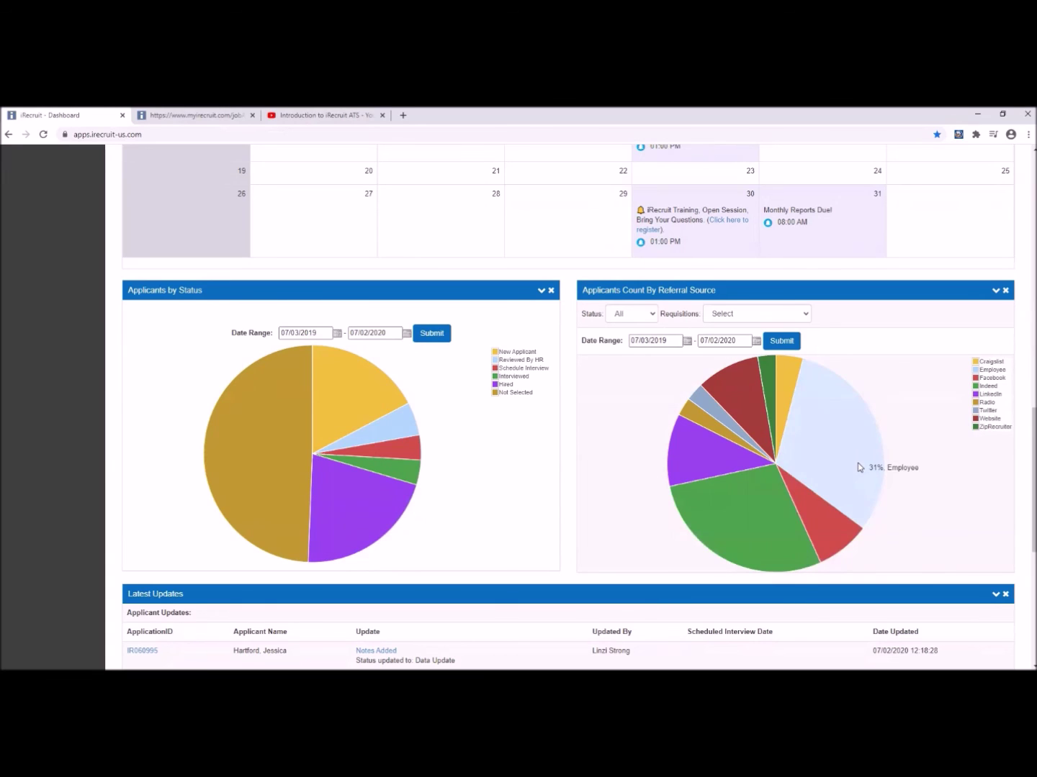
{"action": "scroll", "coordinate": [858, 468], "scroll_direction": "down", "scroll_amount": 2}
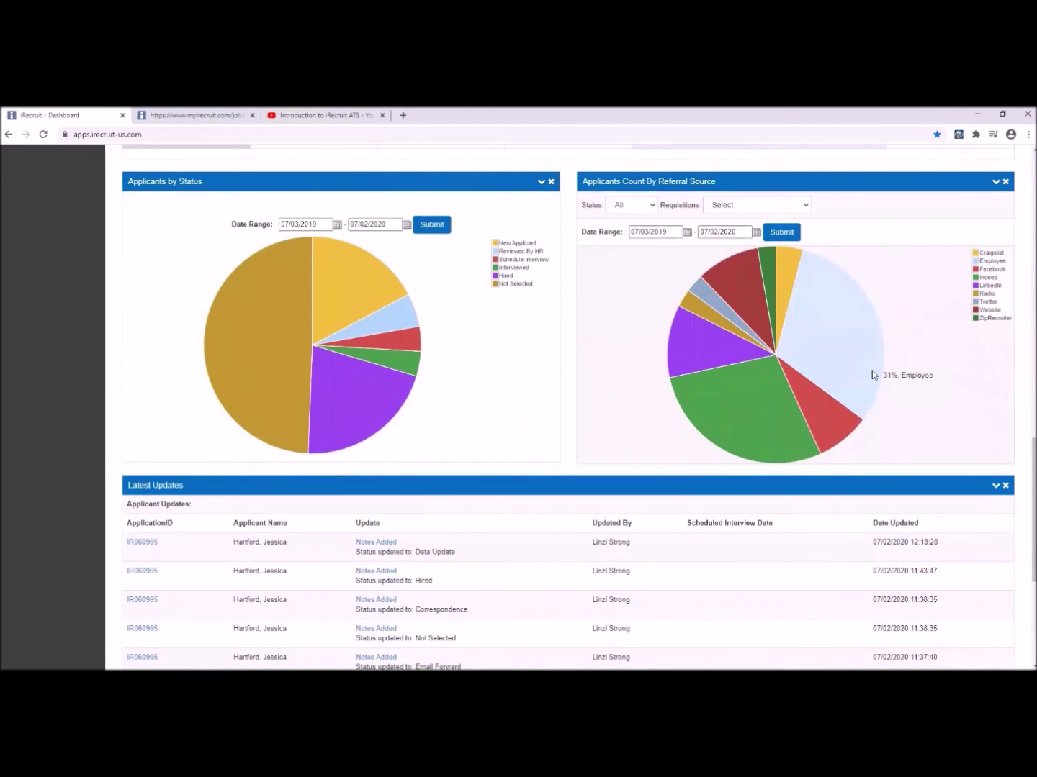
{"action": "scroll", "coordinate": [873, 374], "scroll_direction": "down", "scroll_amount": 3}
{"action": "scroll", "coordinate": [872, 373], "scroll_direction": "down", "scroll_amount": 2}
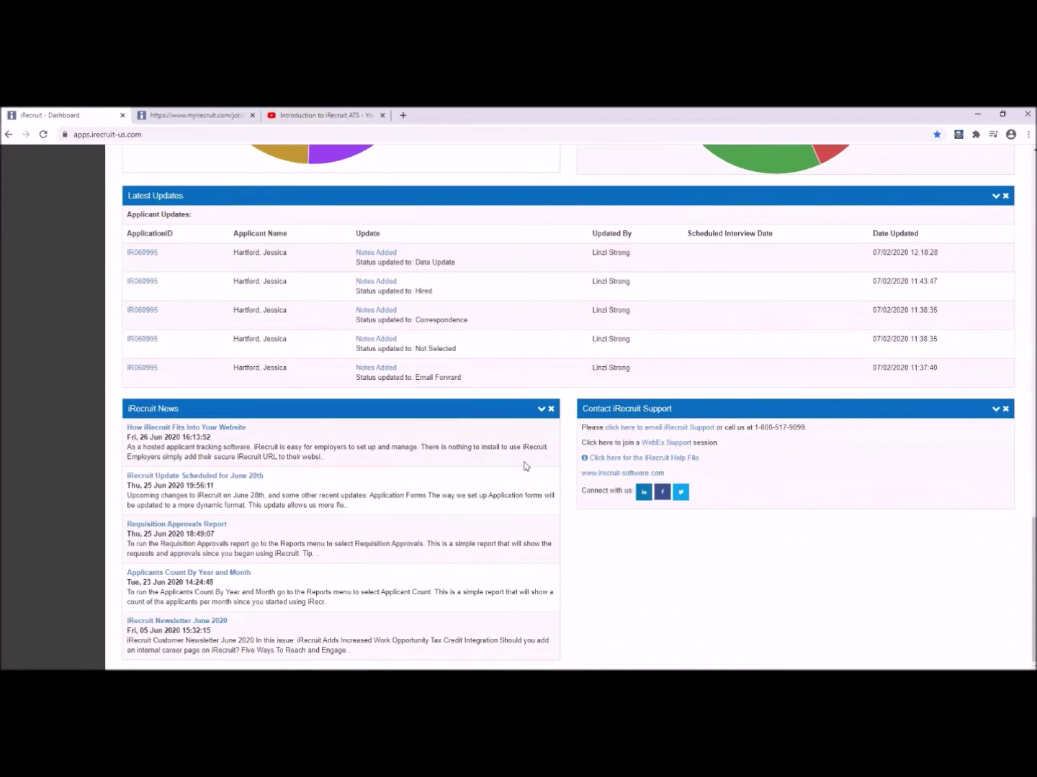
{"action": "scroll", "coordinate": [546, 472], "scroll_direction": "up", "scroll_amount": 10}
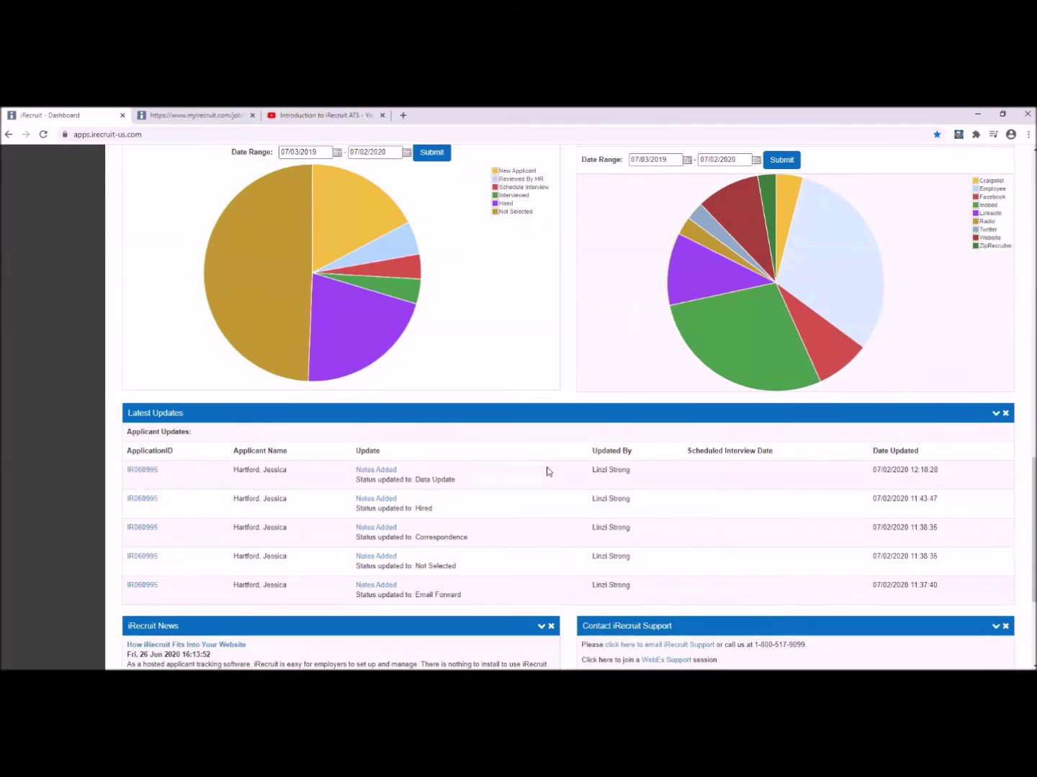
{"action": "scroll", "coordinate": [547, 471], "scroll_direction": "up", "scroll_amount": 11}
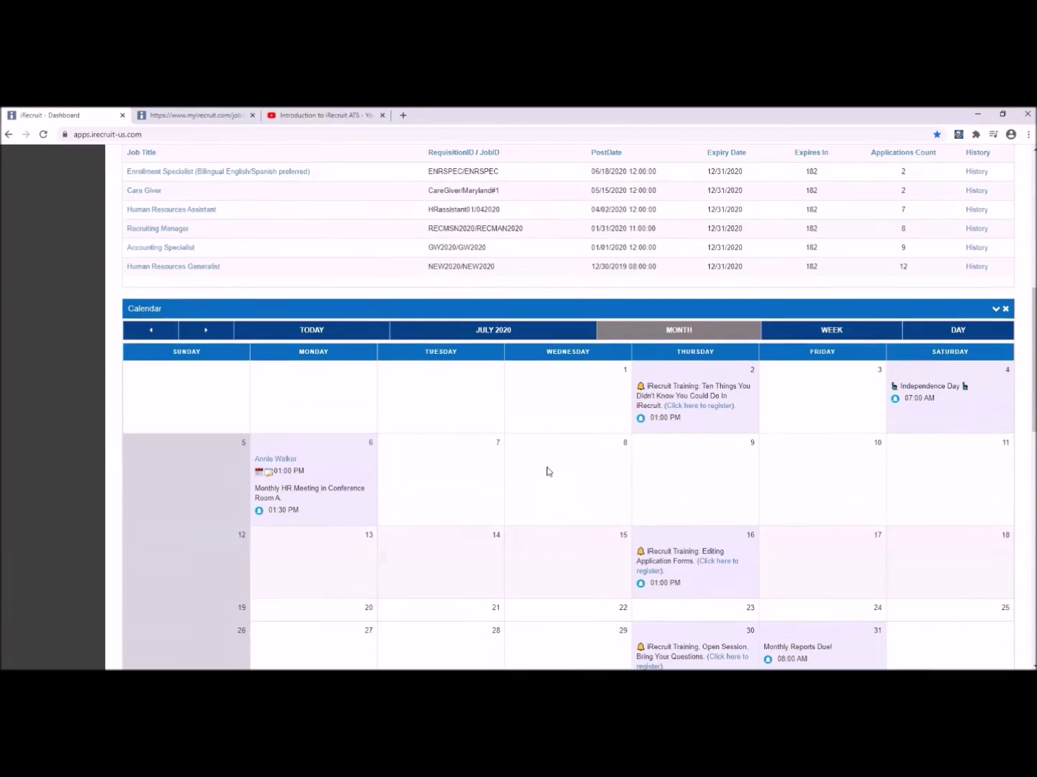
{"action": "scroll", "coordinate": [547, 472], "scroll_direction": "up", "scroll_amount": 2}
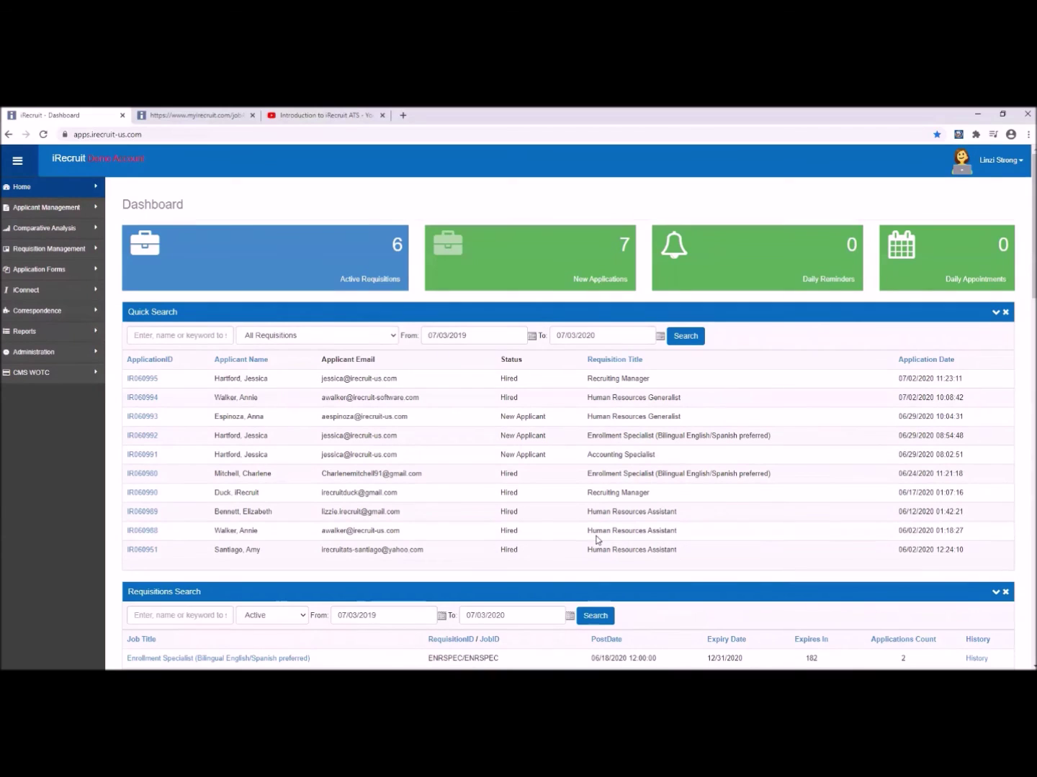
Bring up the Share > Embed panel for the Introduction to iRecruit ATS video
{"action": "left_click", "coordinate": [329, 120]}
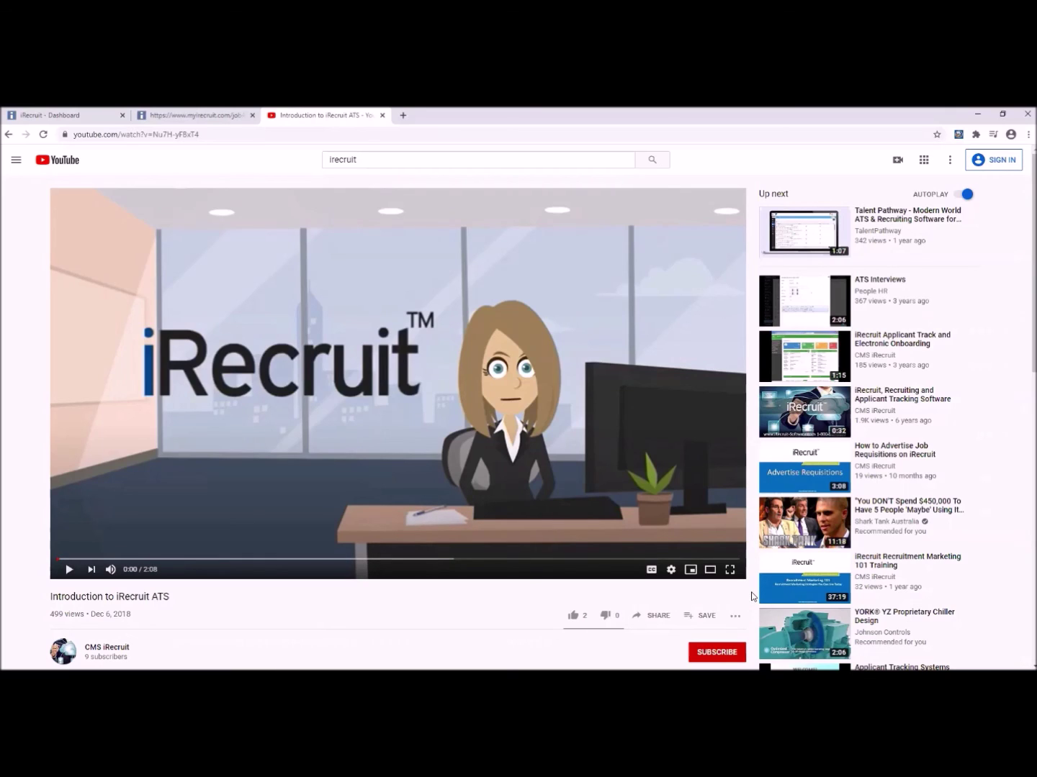
{"action": "scroll", "coordinate": [751, 596], "scroll_direction": "down", "scroll_amount": 2}
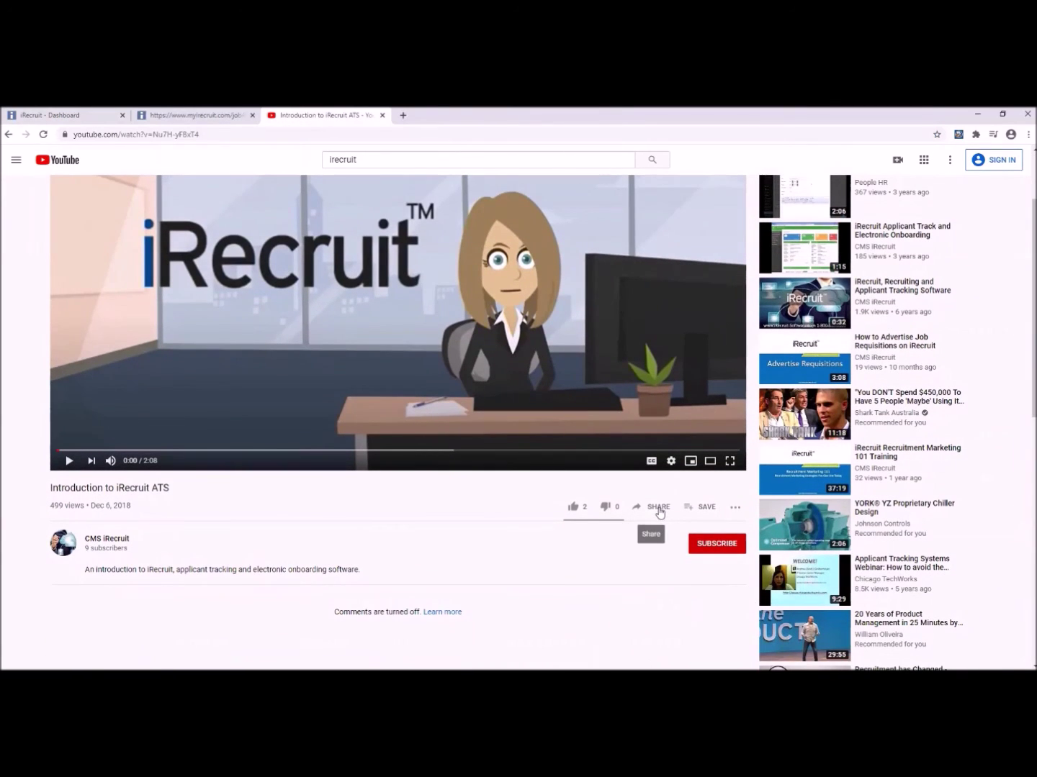
{"action": "left_click", "coordinate": [657, 509]}
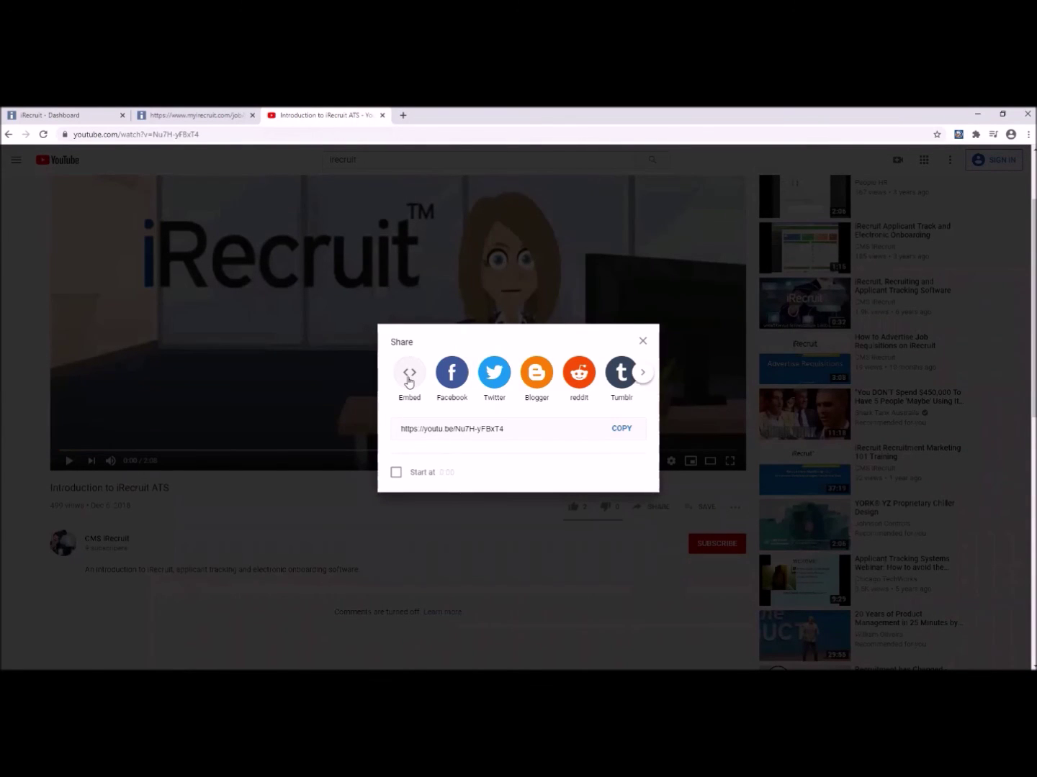
{"action": "left_click", "coordinate": [409, 381]}
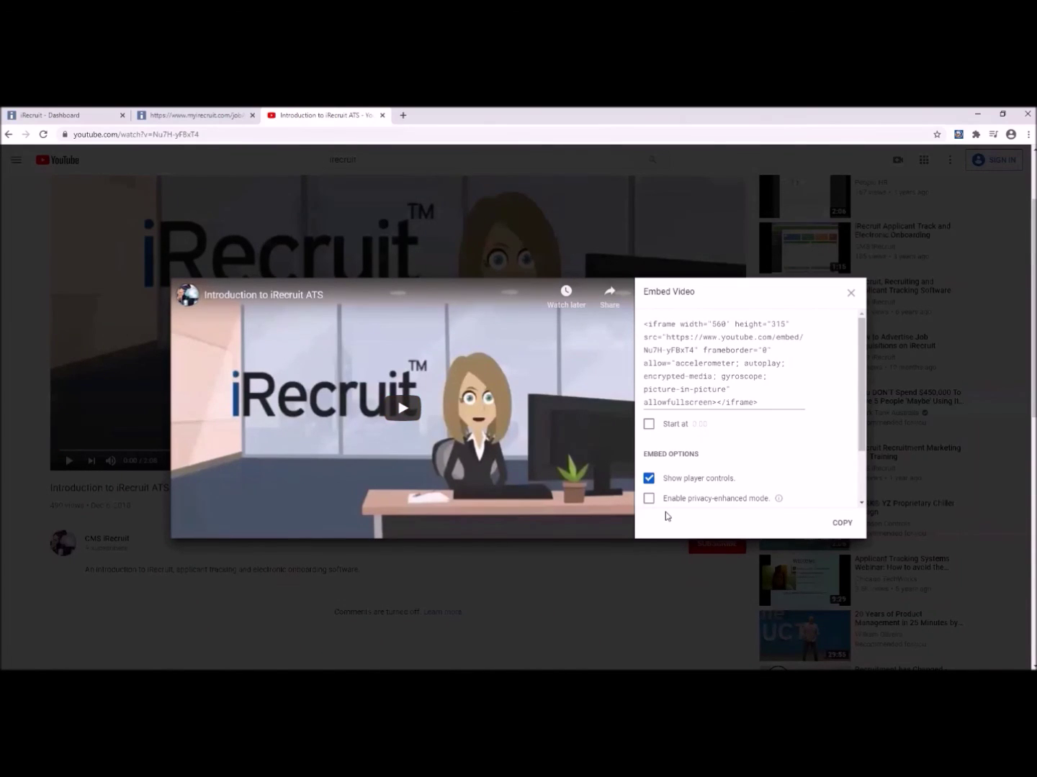
Copy the 560×315 iframe embed code and close the Embed Video panel
{"action": "left_click", "coordinate": [735, 372]}
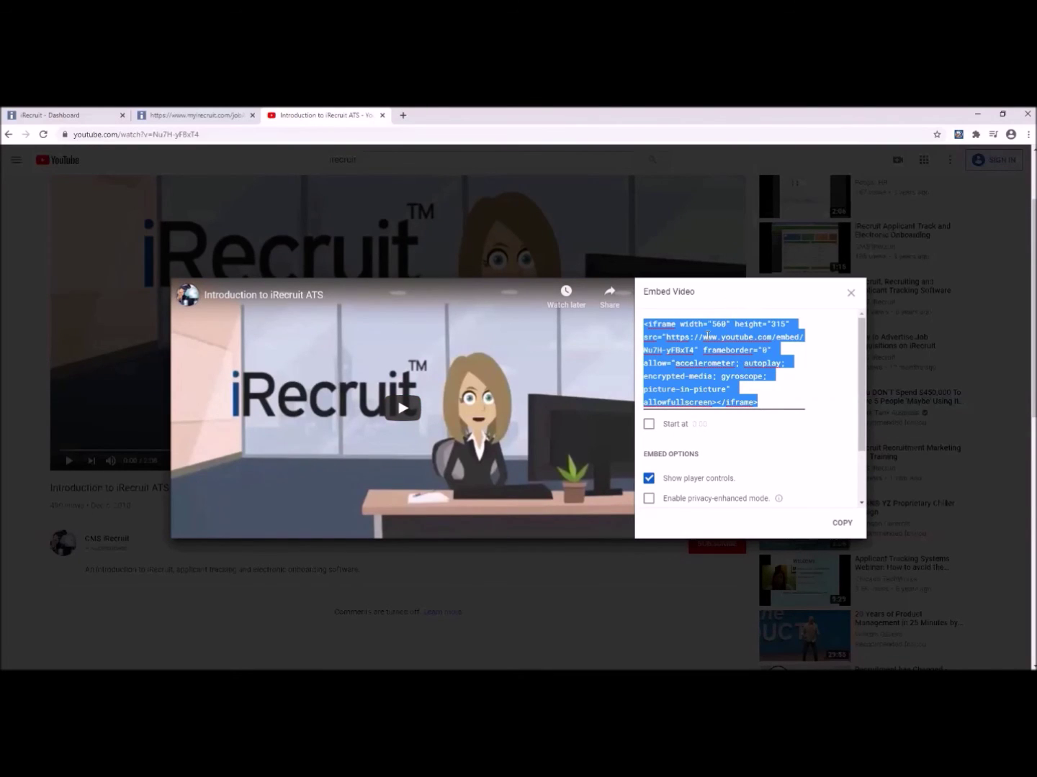
{"action": "right_click", "coordinate": [710, 337]}
{"action": "left_click", "coordinate": [747, 375]}
{"action": "left_click", "coordinate": [852, 293]}
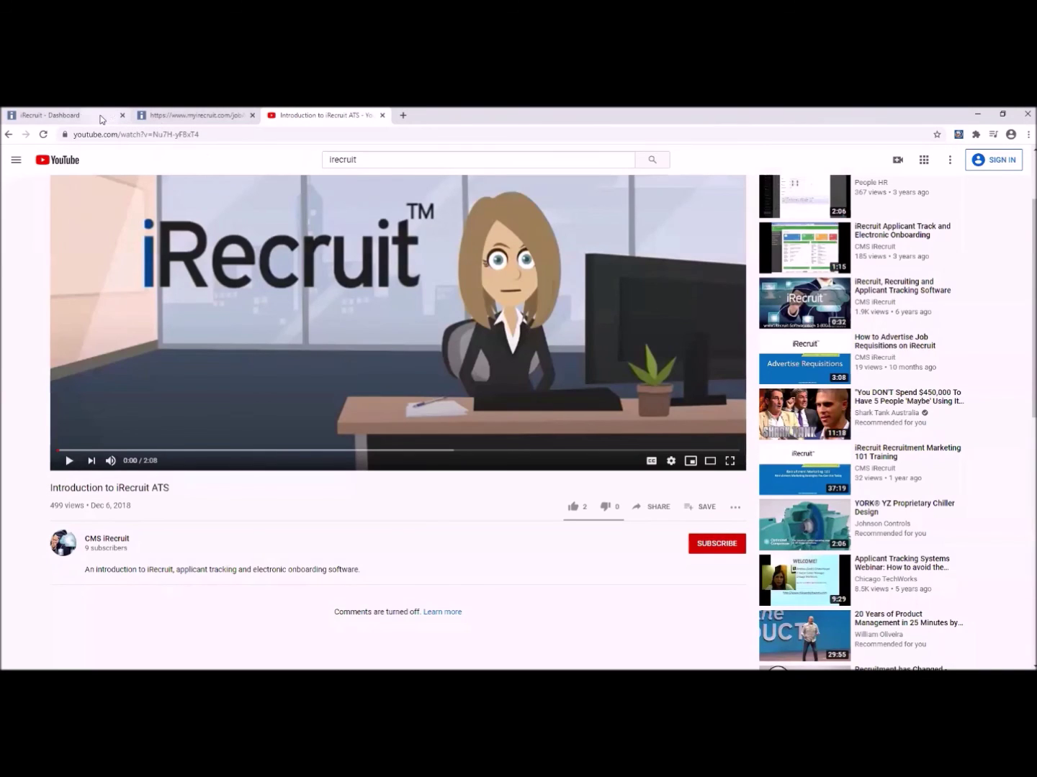
Back in iRecruit, open the iRecruit organization's Organization Description editor under Administration
{"action": "left_click", "coordinate": [77, 118]}
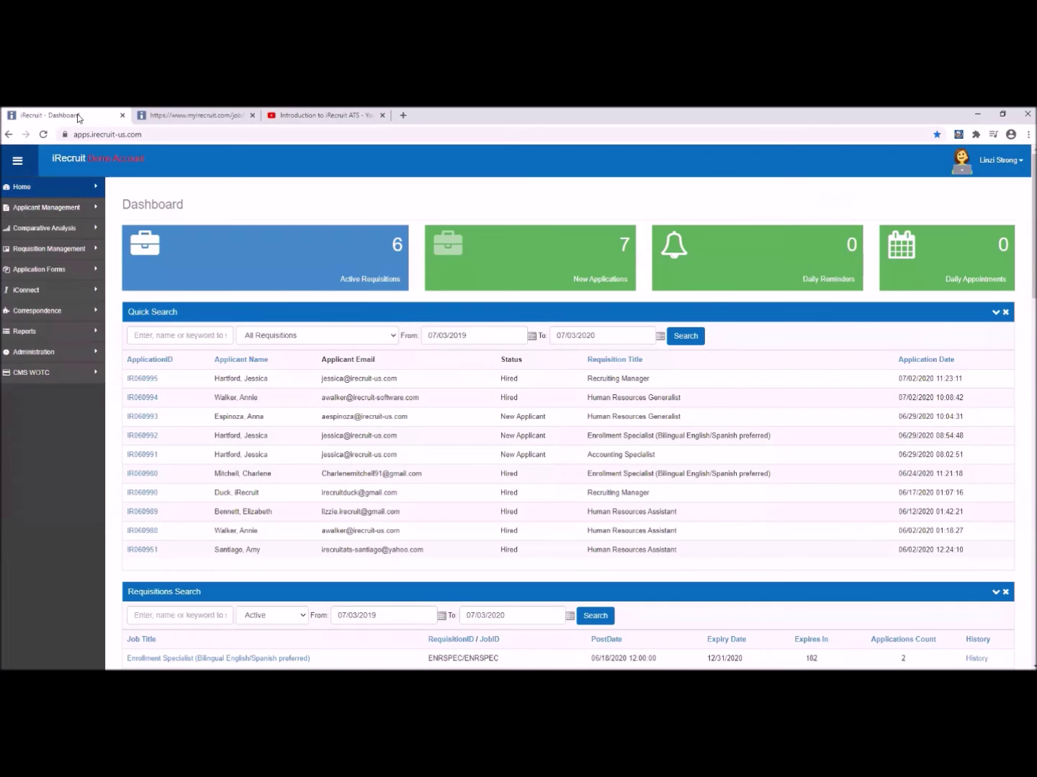
{"action": "left_click", "coordinate": [50, 353]}
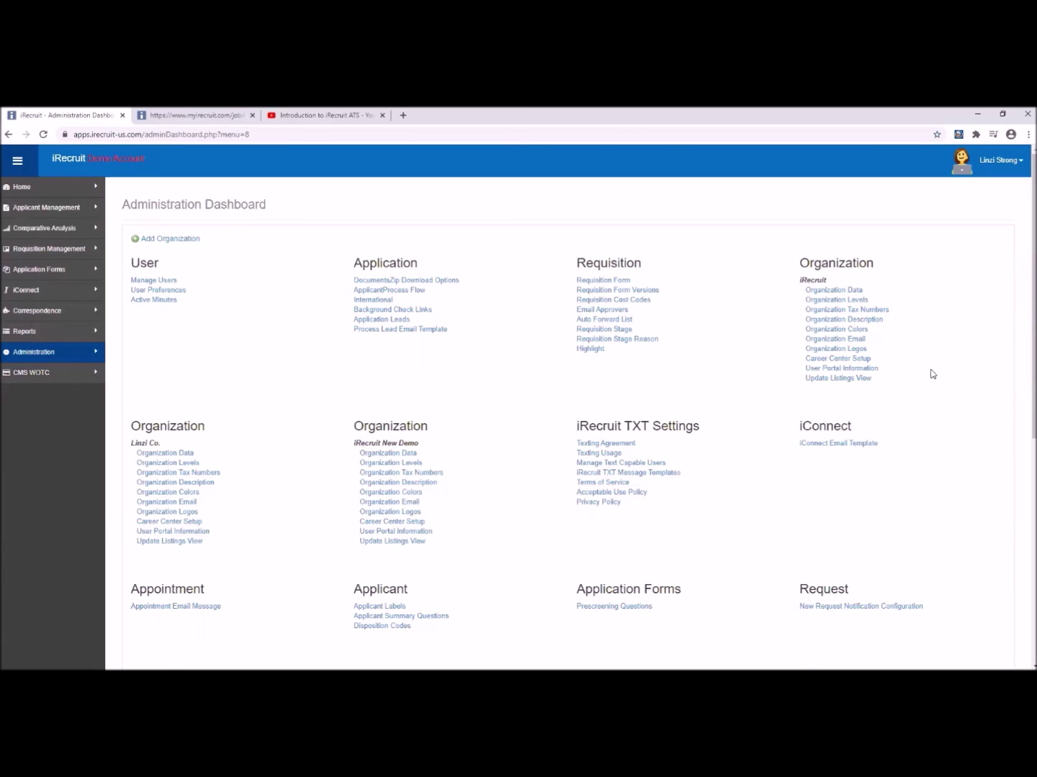
{"action": "left_click", "coordinate": [864, 327]}
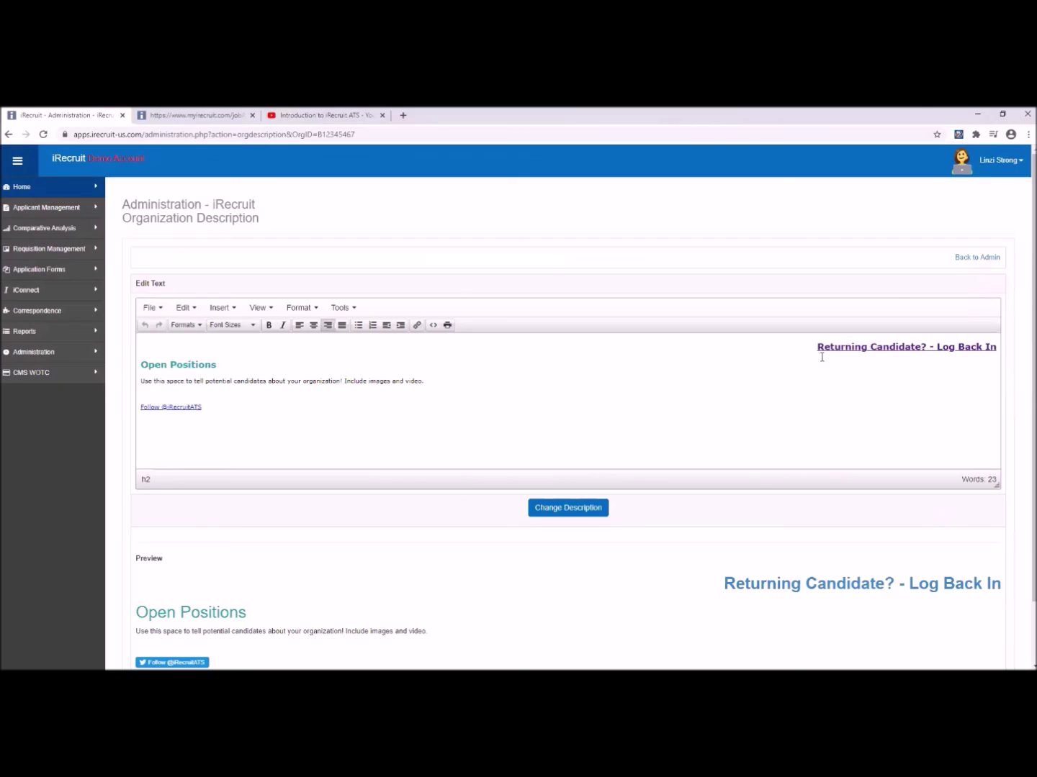
View the description's HTML source, close it unchanged, then reopen the Source code window
{"action": "left_click", "coordinate": [434, 328]}
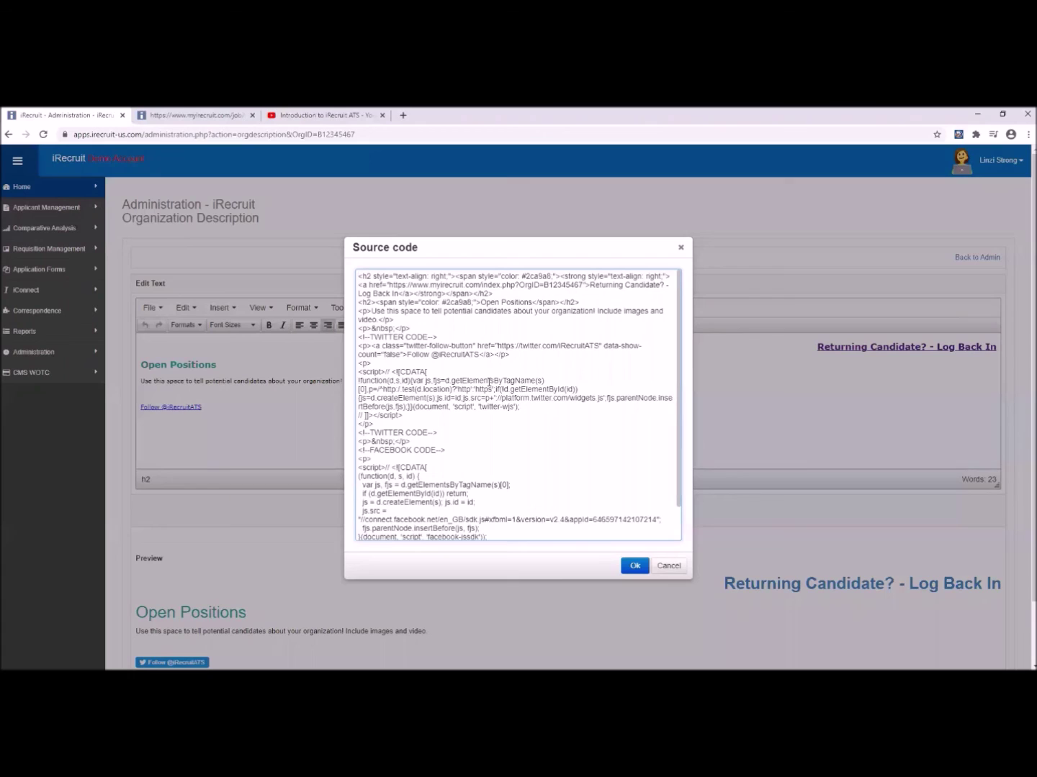
{"action": "left_click", "coordinate": [680, 248]}
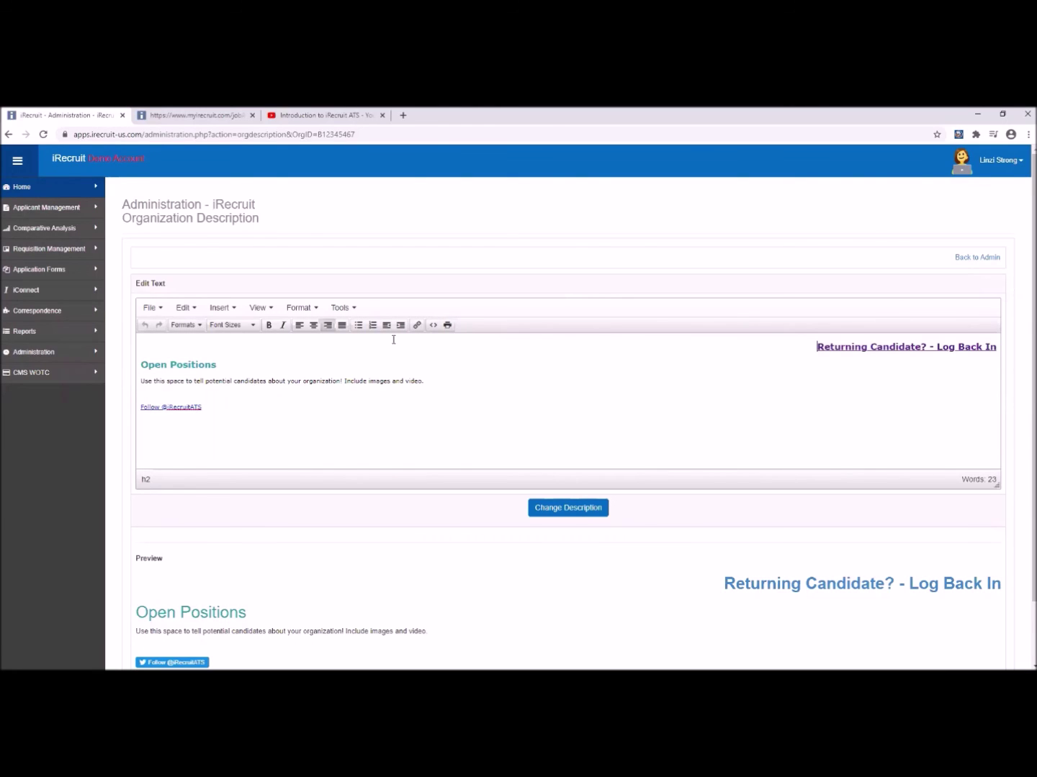
{"action": "left_click", "coordinate": [432, 327]}
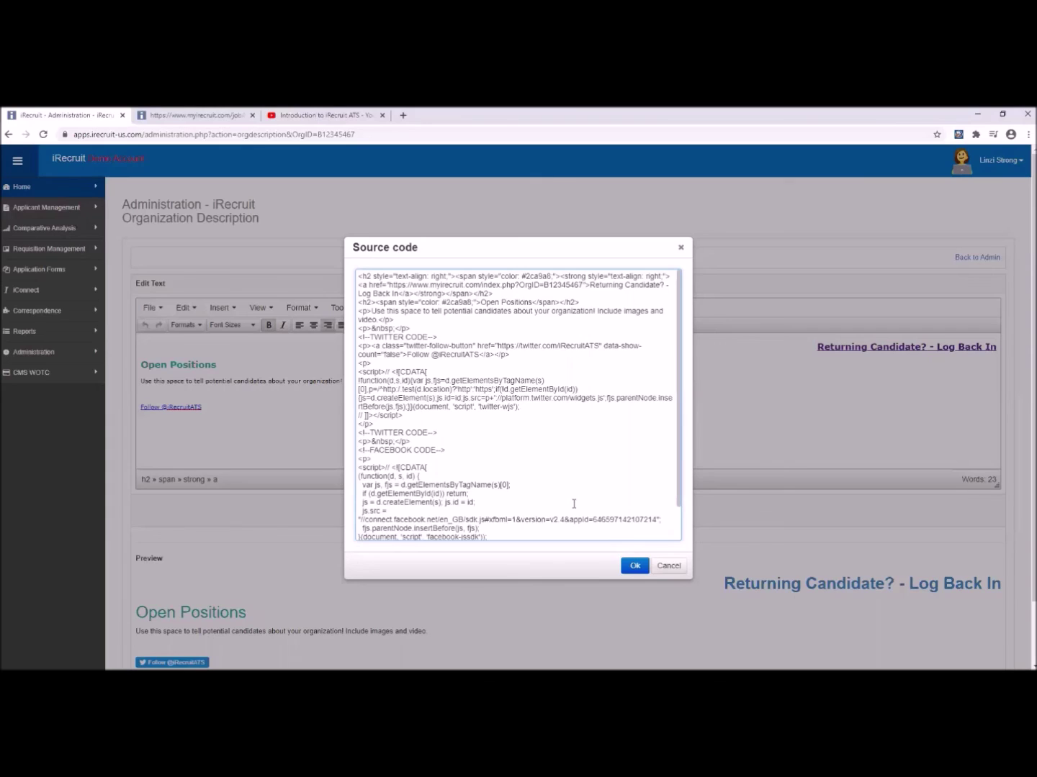
Paste the YouTube iframe code after the first heading and save the organization description
{"action": "key", "text": "Return"}
{"action": "key", "text": "Return"}
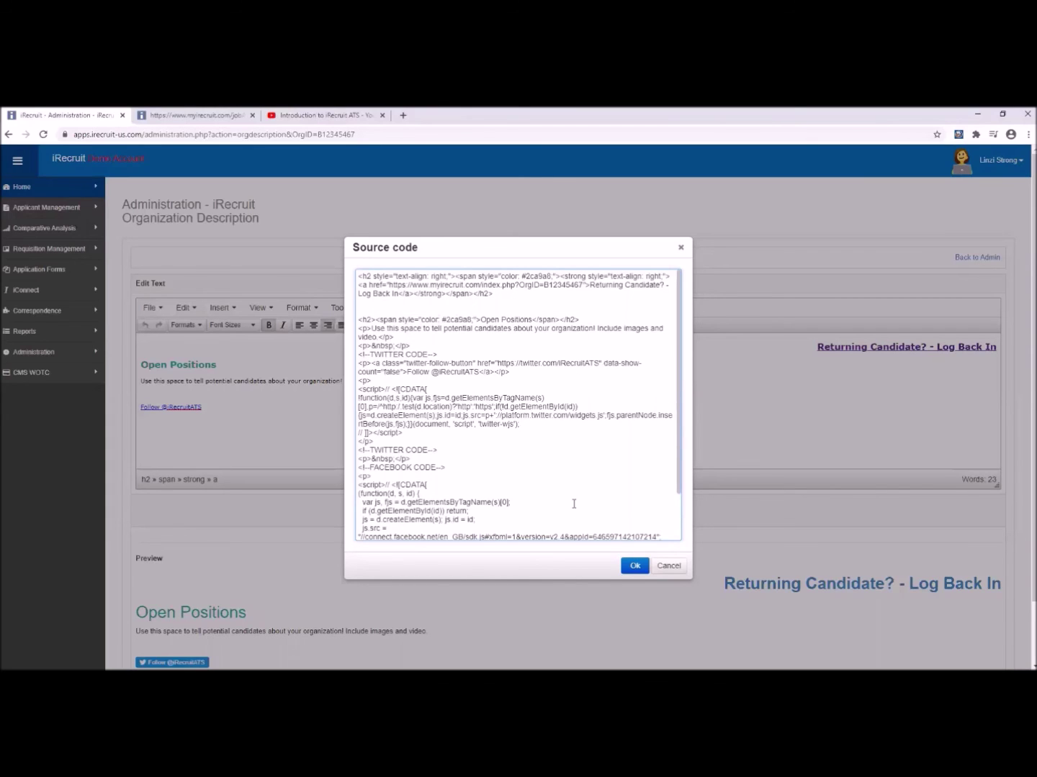
{"action": "type", "text": "<iframe width=\"560\" height=\"315\" src=\"https://www.youtube.com/embed/Nu7H-yFBxT4\" frameborder=\"0\" allow=\"accelerometer; autoplay; encrypted-media; gyroscope; picture-in-picture\" allowfullscreen></iframe>"}
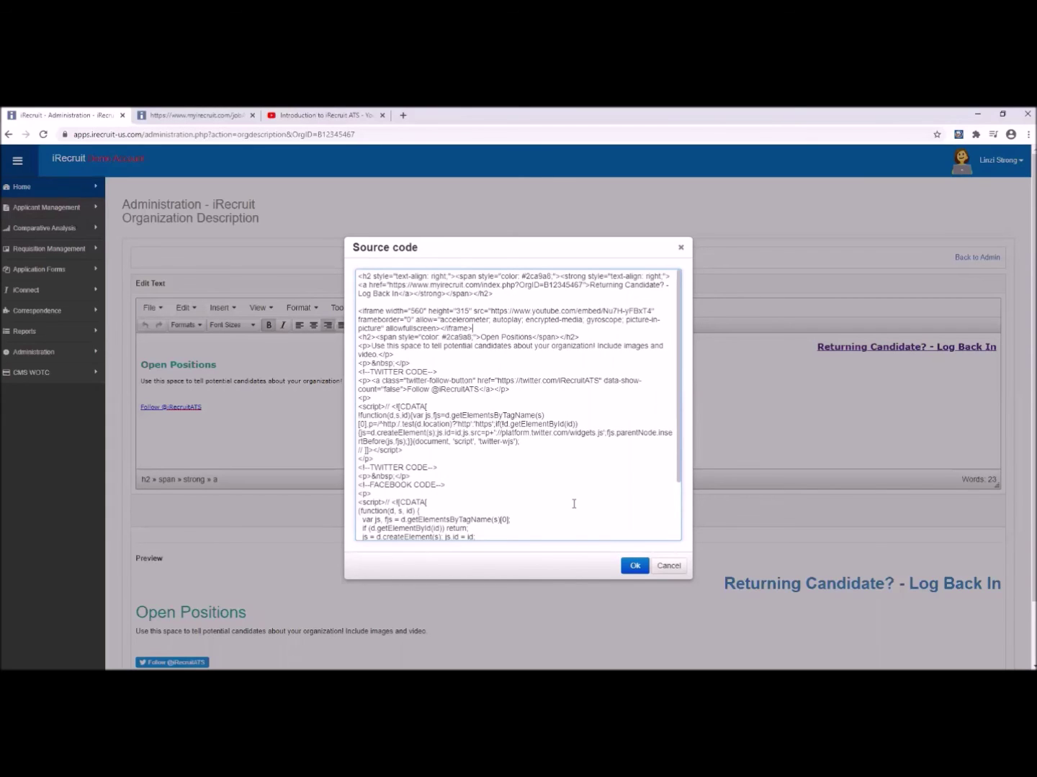
{"action": "key", "text": "Return"}
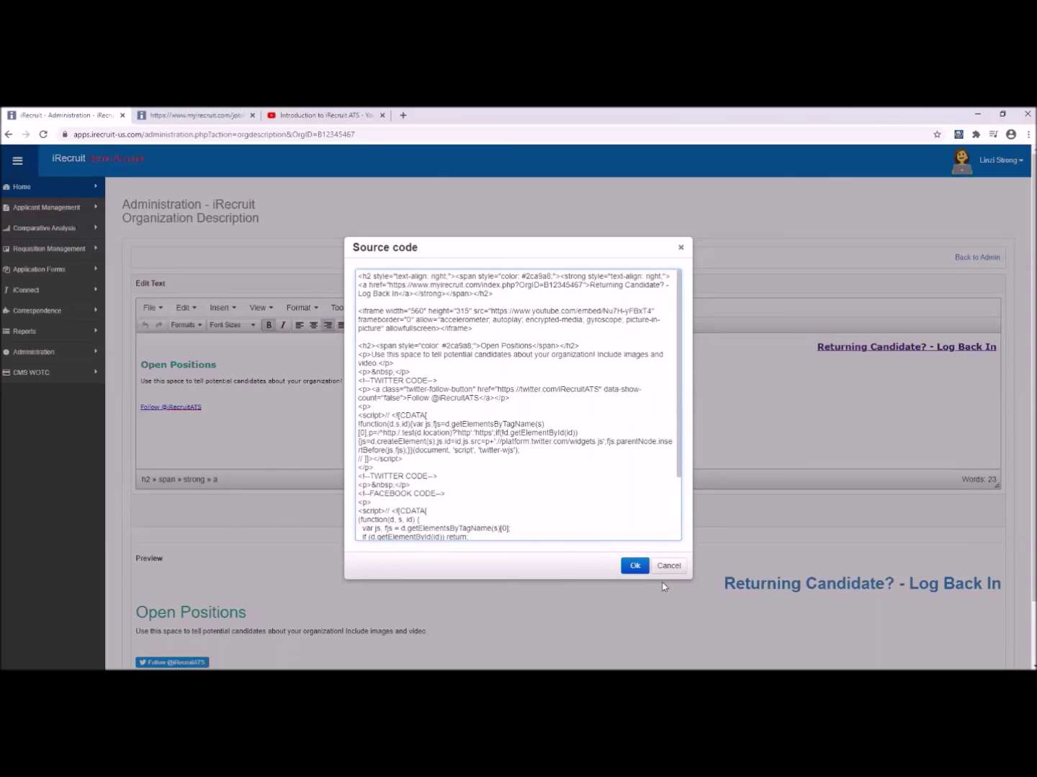
{"action": "left_click", "coordinate": [635, 565]}
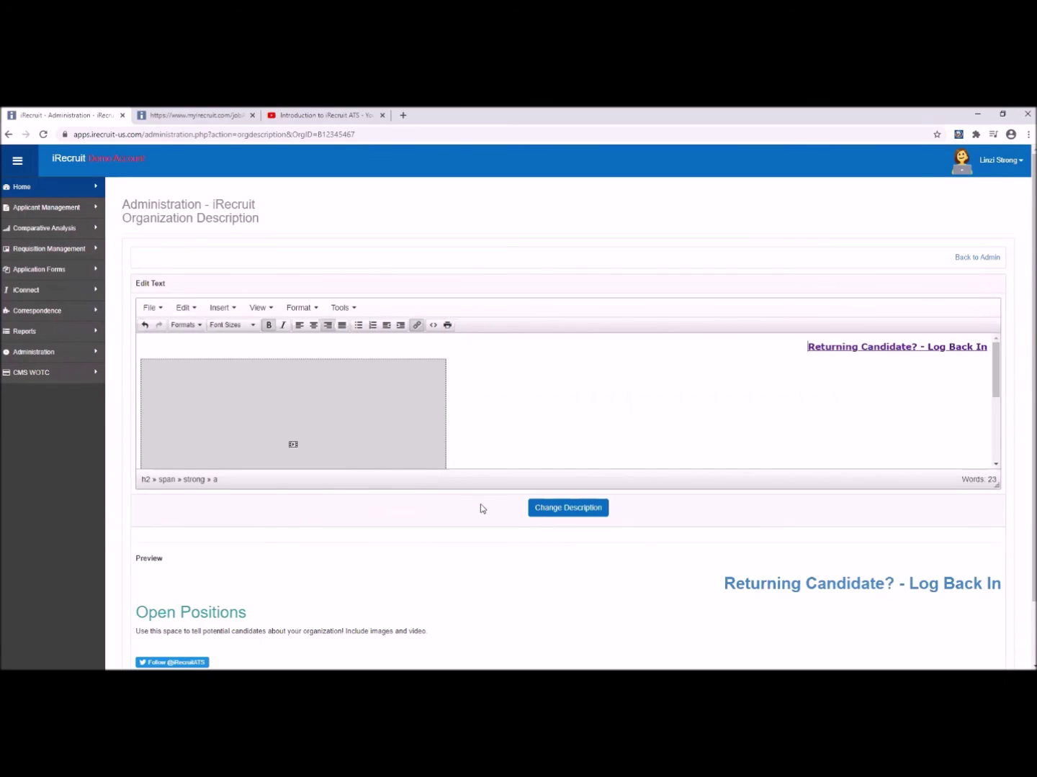
{"action": "left_click", "coordinate": [575, 514]}
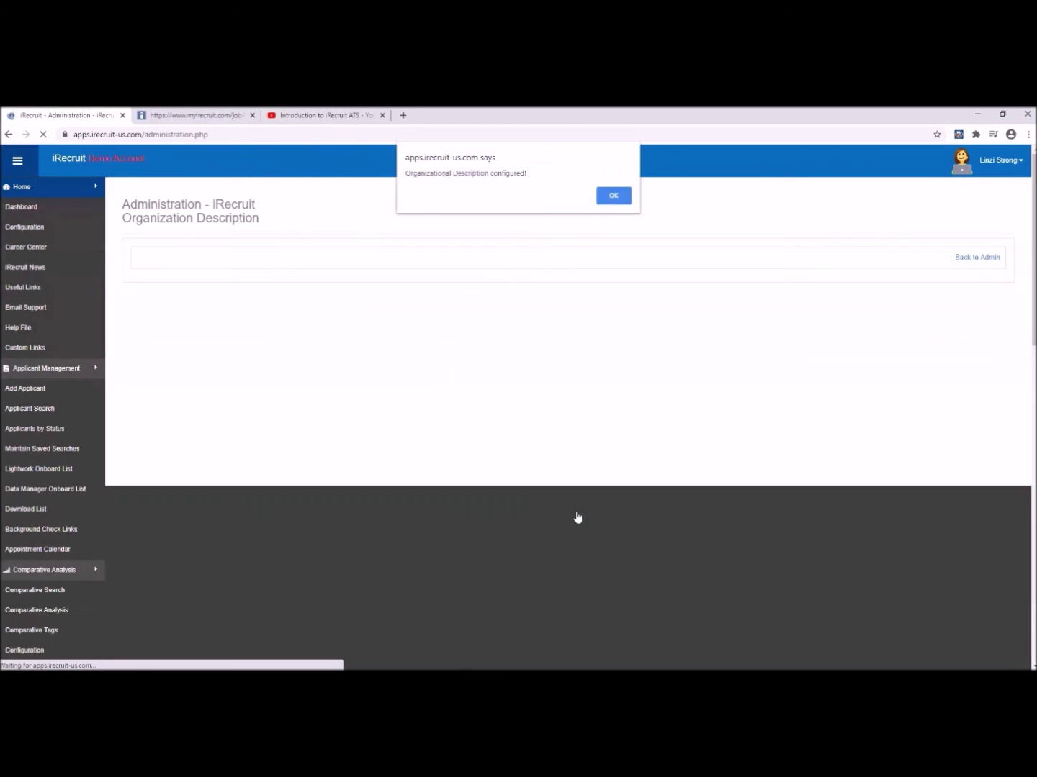
Dismiss the save confirmation, then play and pause the embedded video in the Preview
{"action": "key", "text": "Return"}
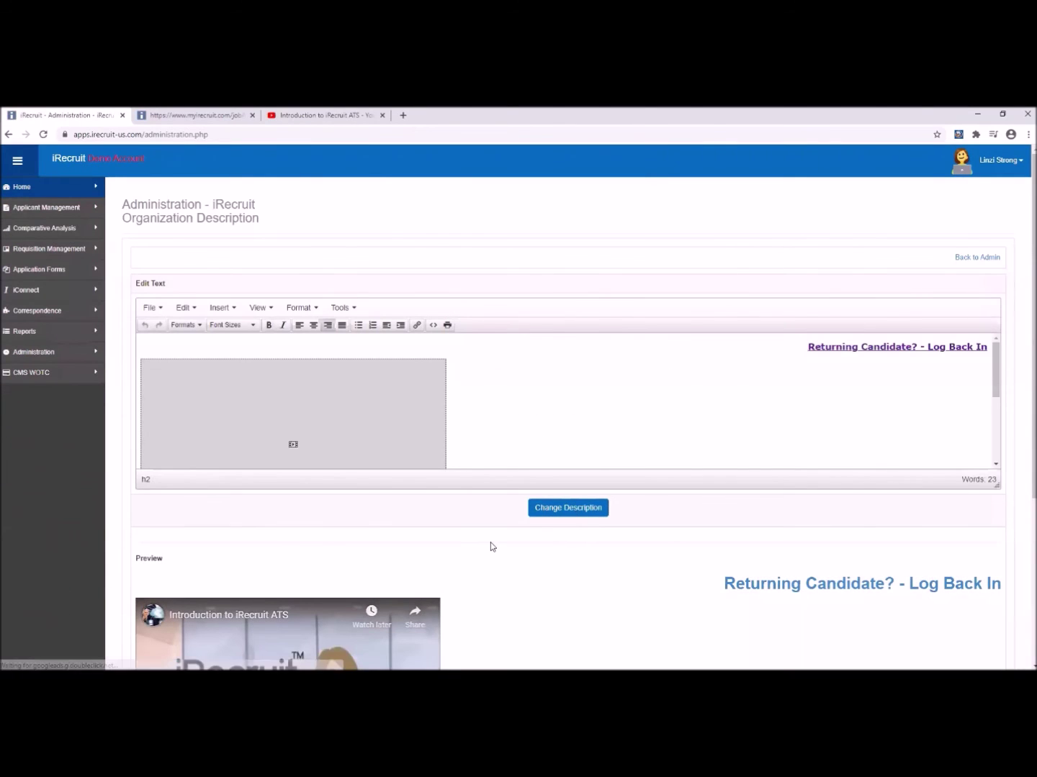
{"action": "scroll", "coordinate": [490, 542], "scroll_direction": "down", "scroll_amount": 4}
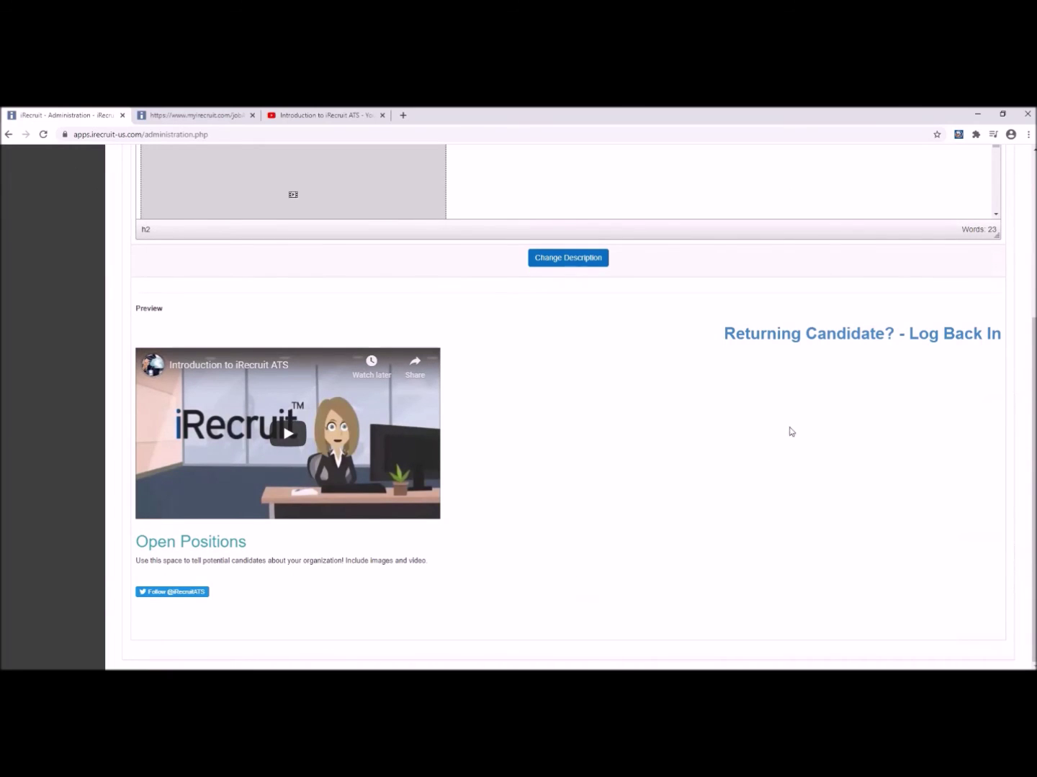
{"action": "left_click", "coordinate": [288, 436]}
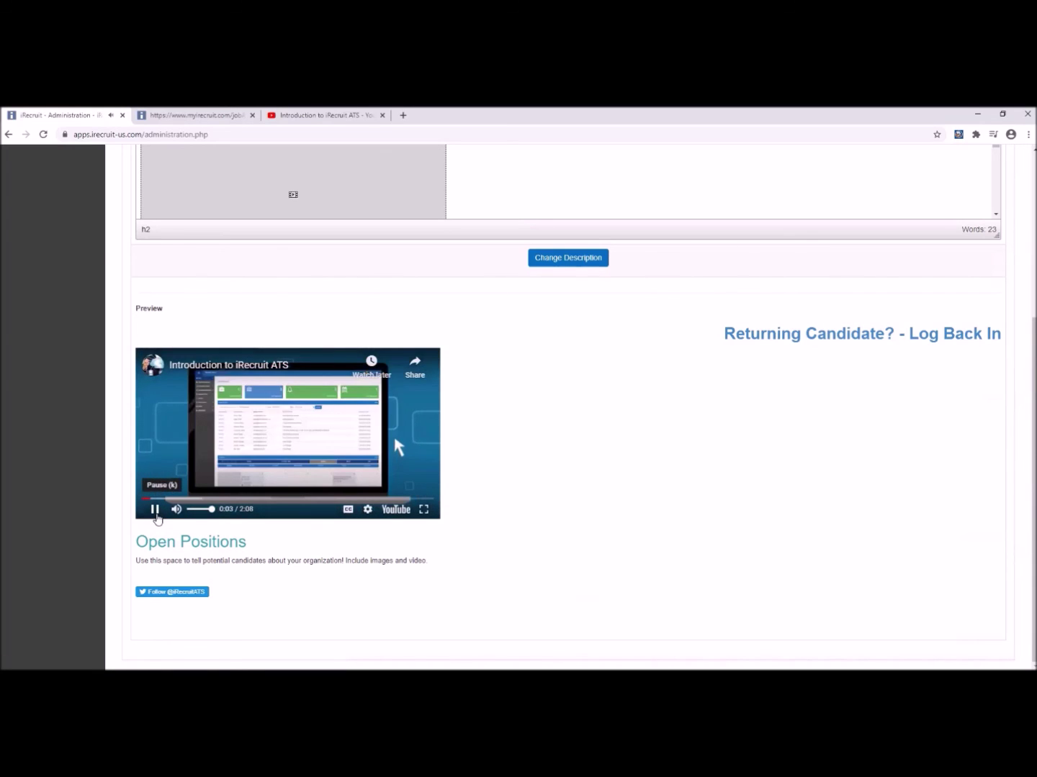
{"action": "left_click", "coordinate": [156, 516]}
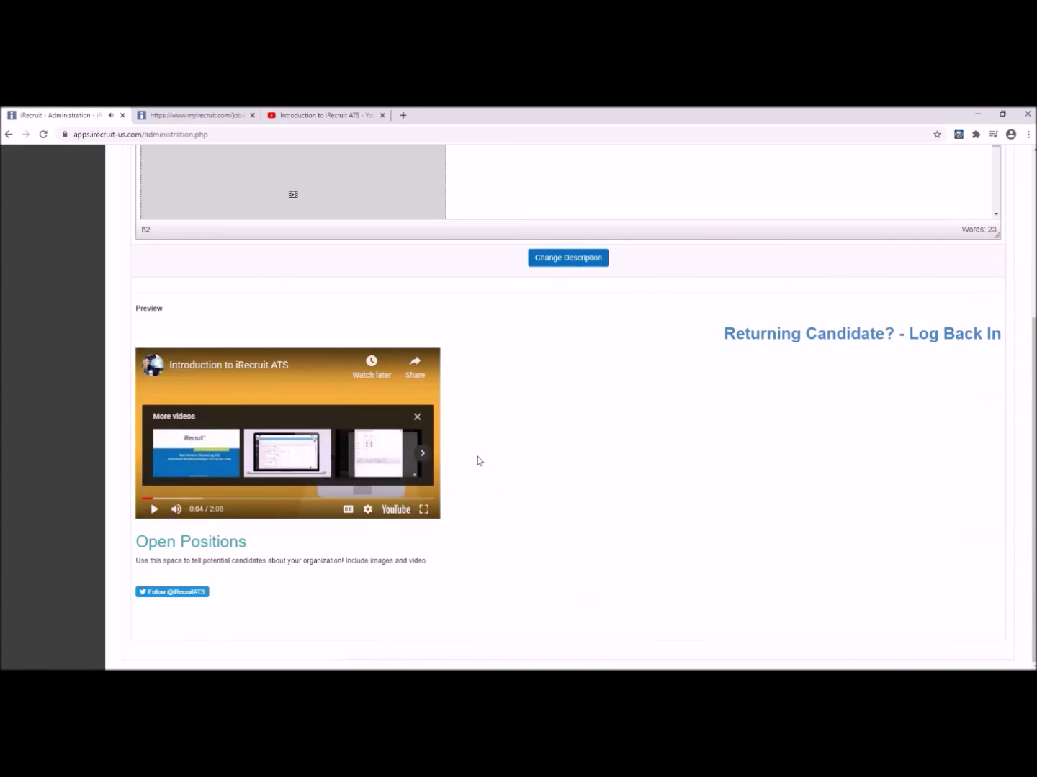
{"action": "scroll", "coordinate": [478, 461], "scroll_direction": "up", "scroll_amount": 4}
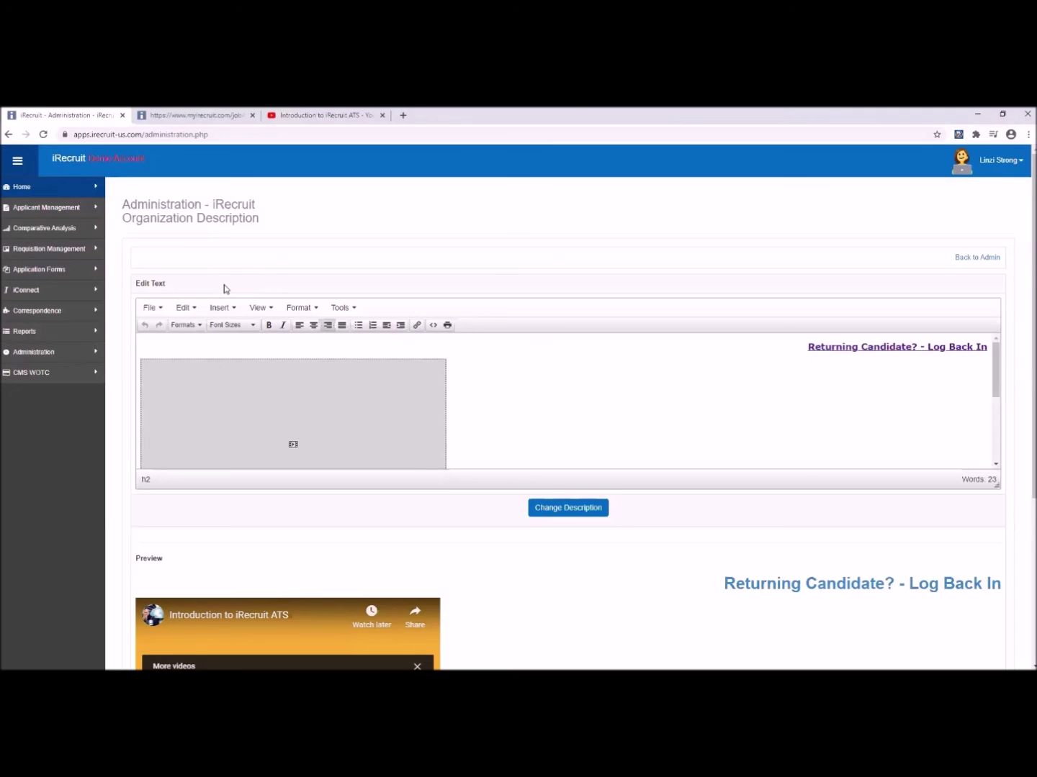
Open the Enrollment Specialist requisition from Manage Requisitions for editing and scroll to its description
{"action": "left_click", "coordinate": [47, 252]}
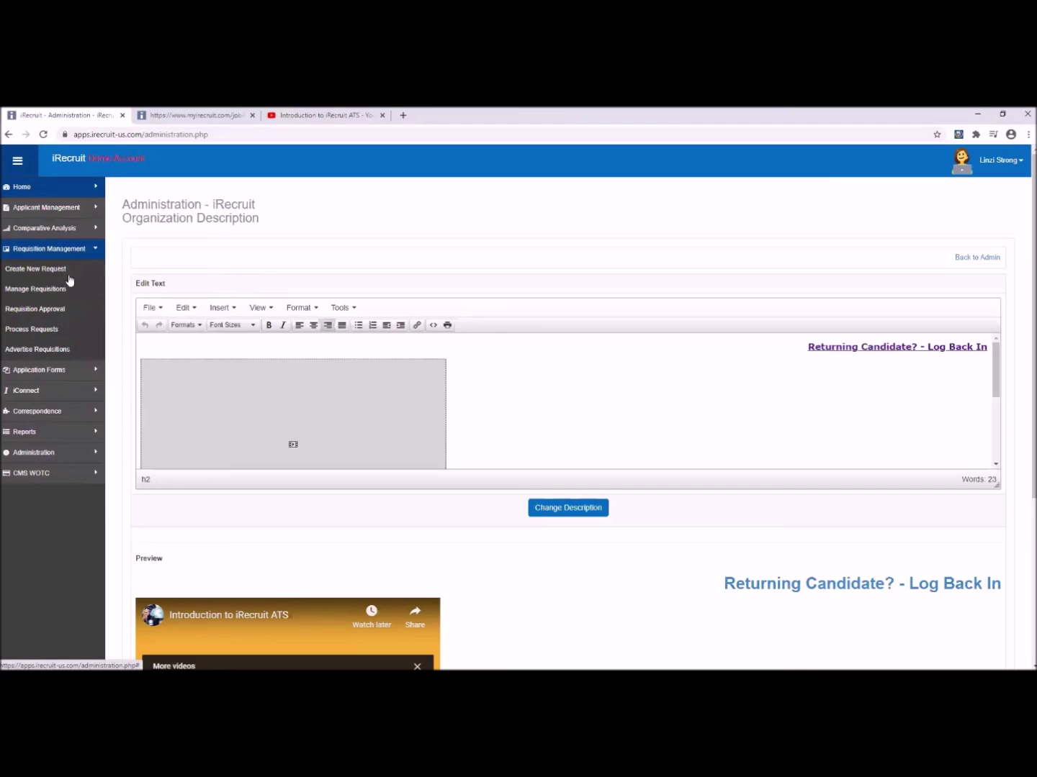
{"action": "left_click", "coordinate": [50, 294]}
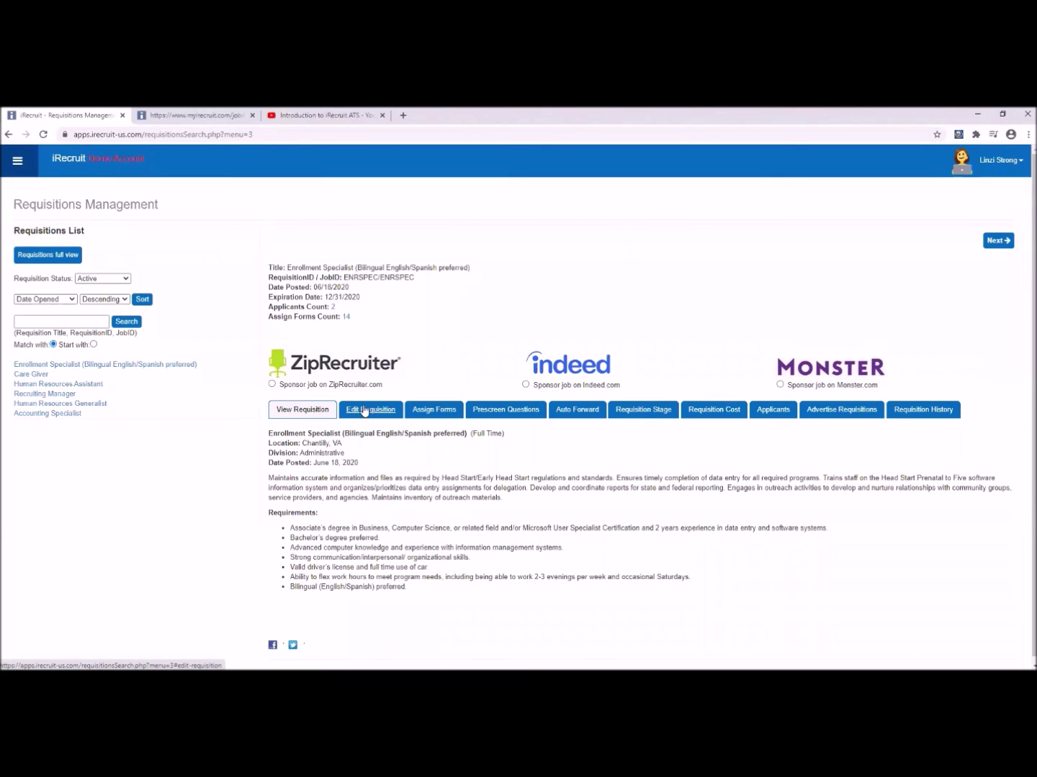
{"action": "left_click", "coordinate": [367, 412]}
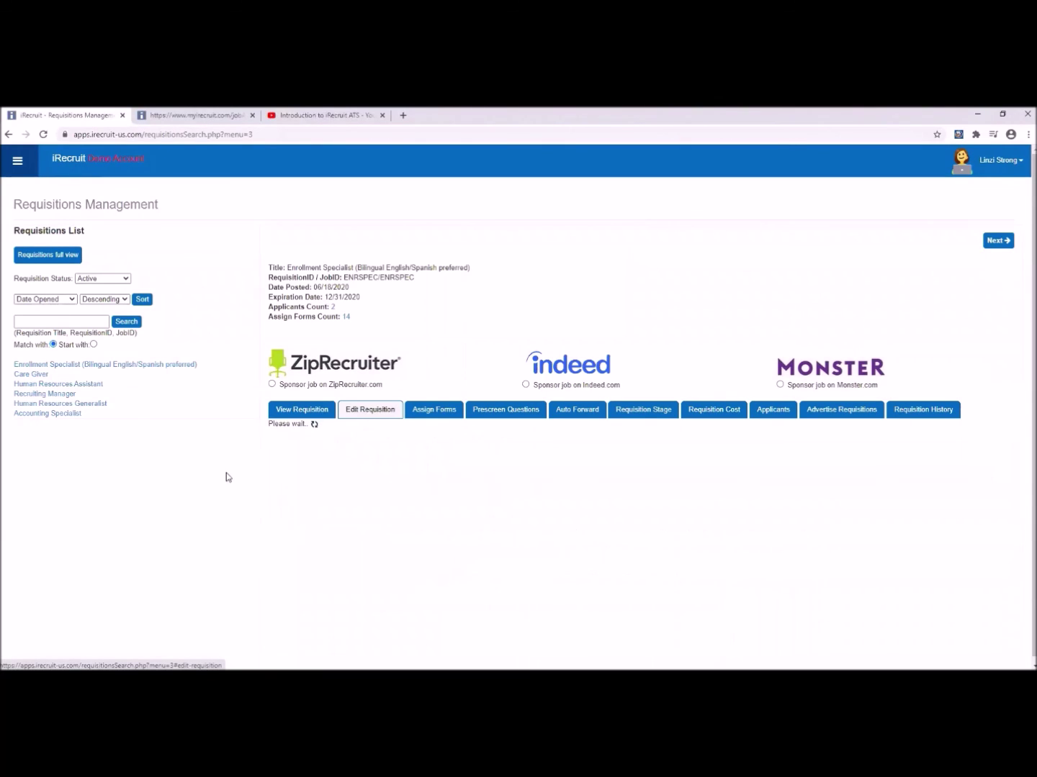
{"action": "scroll", "coordinate": [232, 469], "scroll_direction": "down", "scroll_amount": 4}
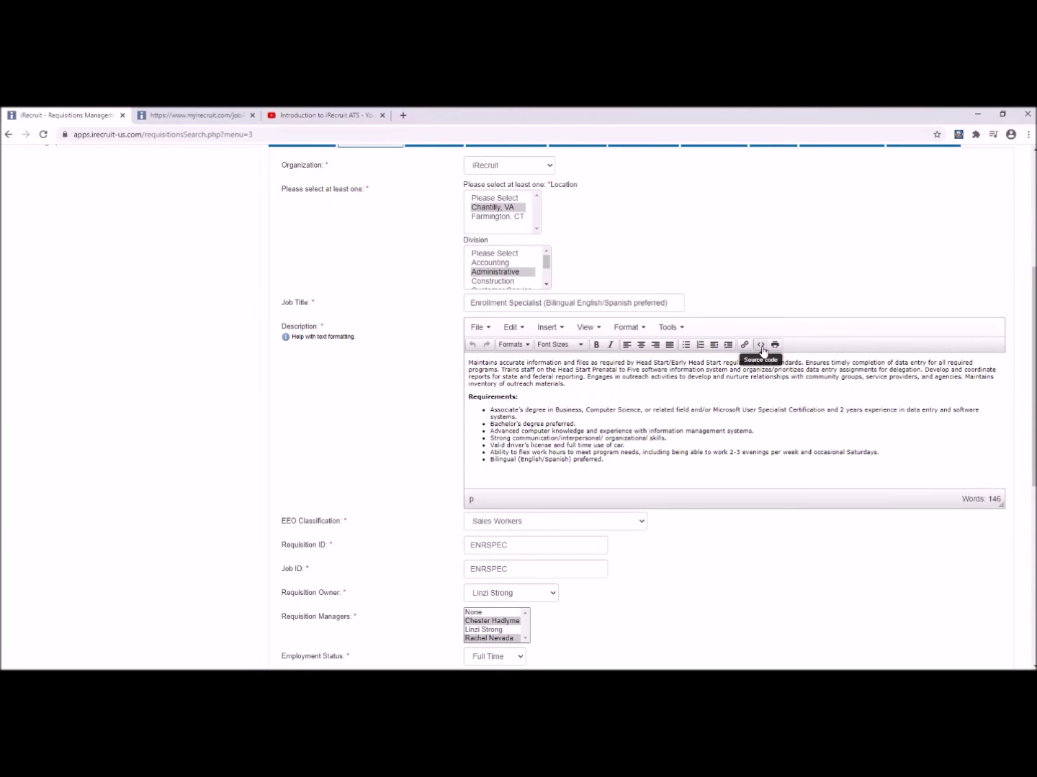
Paste the YouTube embed code at the top of the job description's HTML source
{"action": "left_click", "coordinate": [762, 347]}
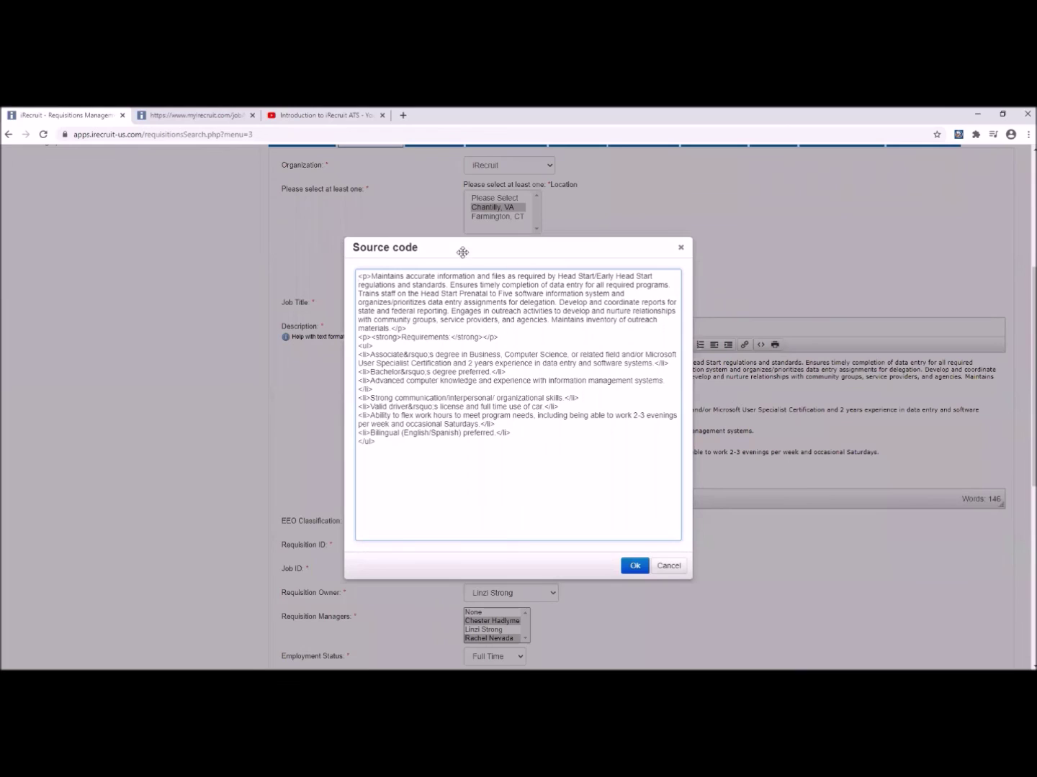
{"action": "key", "text": "Return"}
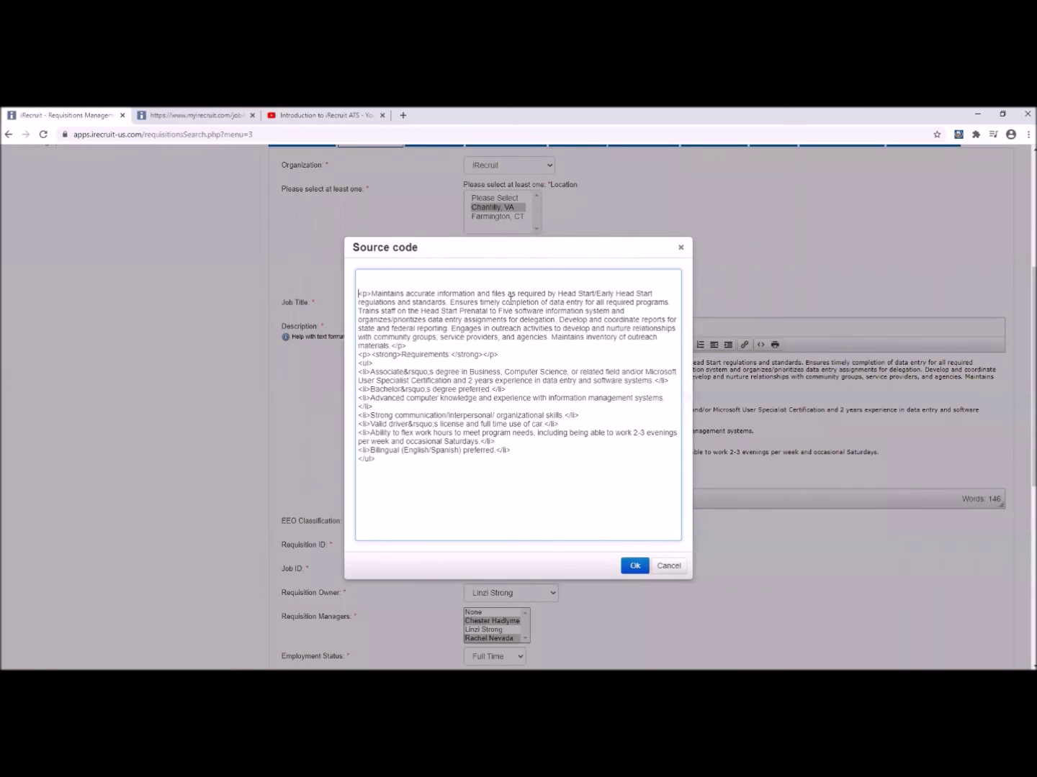
{"action": "type", "text": "<iframe width=\"560\" height=\"315\" src=\"https://www.youtube.com/embed/Nu7H-yFBxT4\" frameborder=\"0\" allow=\"accelerometer; autoplay; encrypted-media; gyroscope; picture-in-picture\" allowfullscreen></iframe>"}
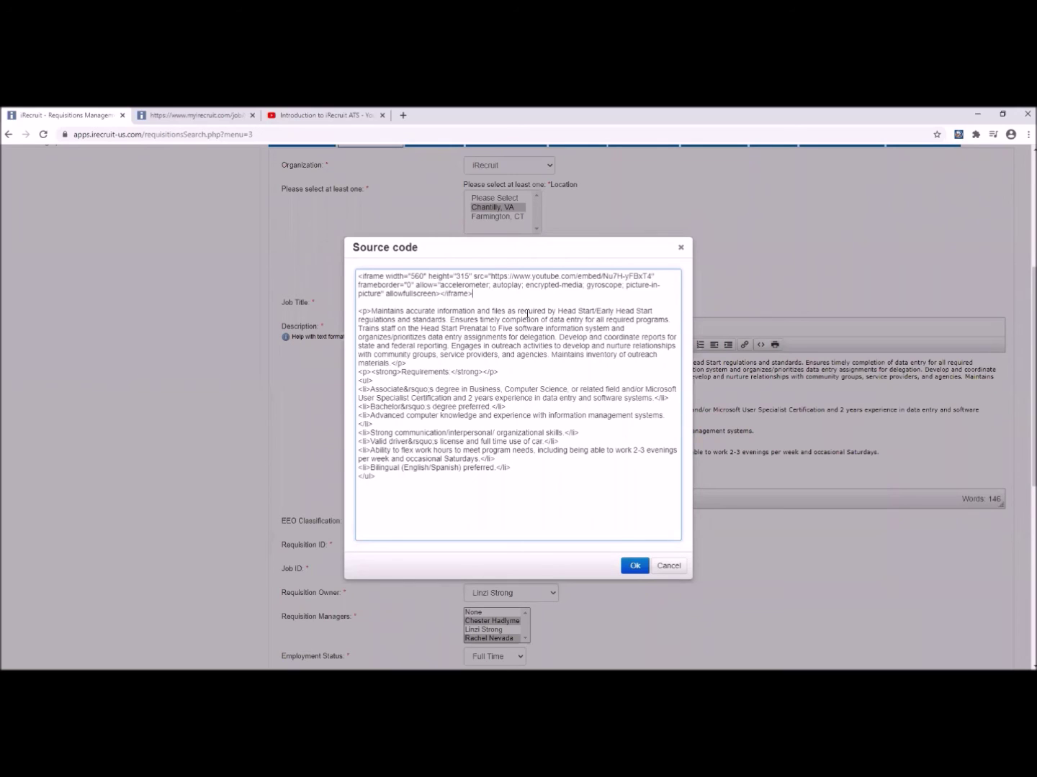
{"action": "left_click", "coordinate": [634, 566]}
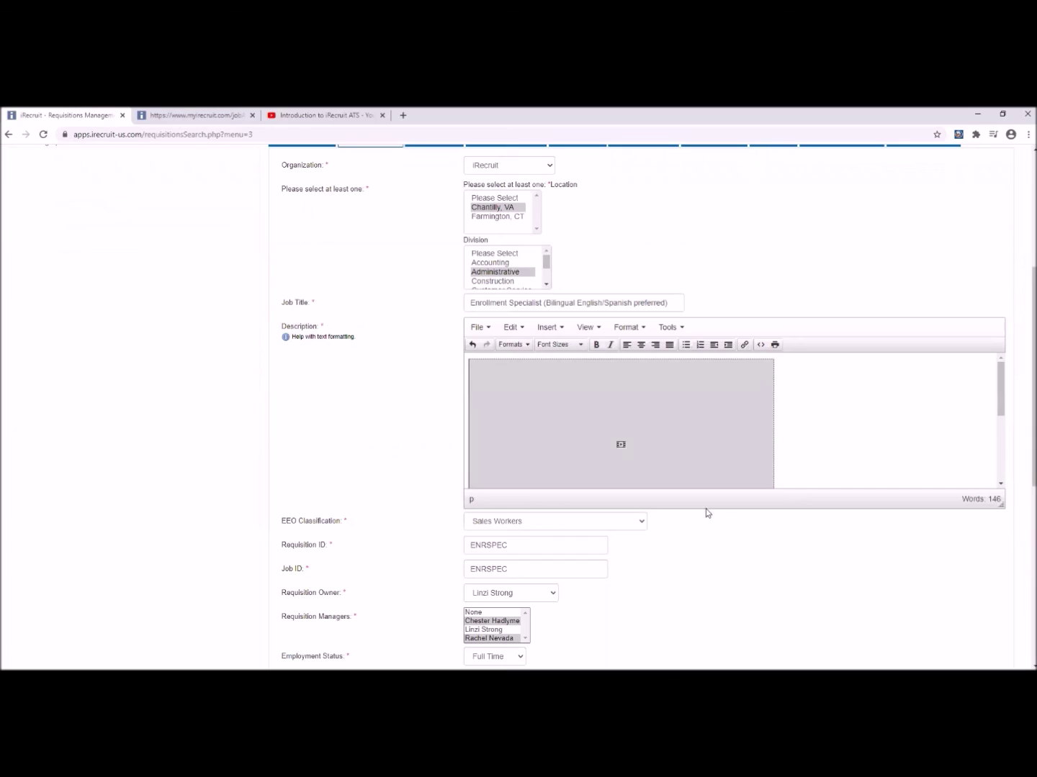
Save the updated requisition and view its job details with the embedded video
{"action": "scroll", "coordinate": [835, 521], "scroll_direction": "down", "scroll_amount": 6}
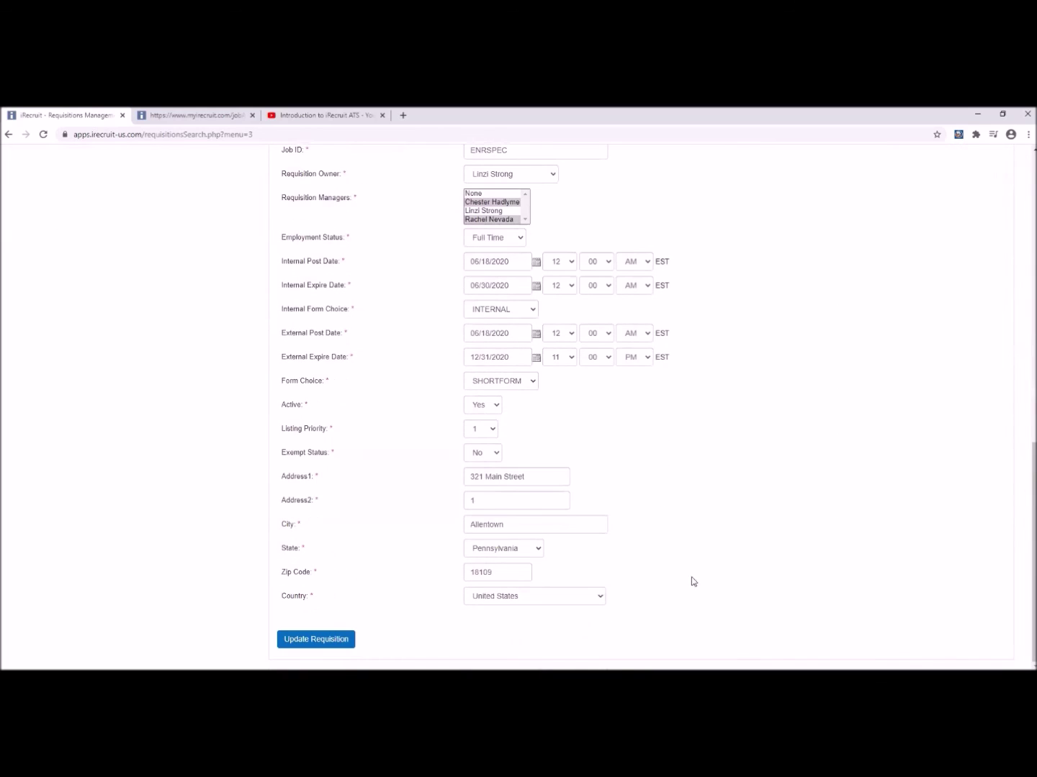
{"action": "left_click", "coordinate": [302, 643]}
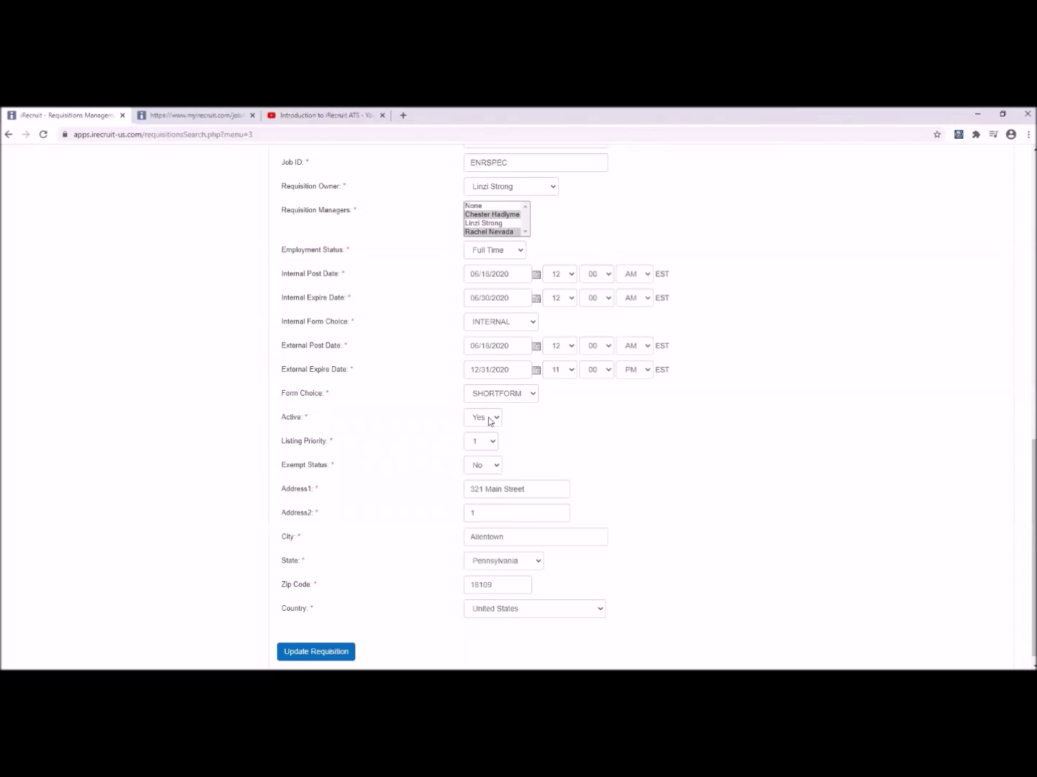
{"action": "scroll", "coordinate": [488, 419], "scroll_direction": "up", "scroll_amount": 8}
{"action": "left_click", "coordinate": [299, 262]}
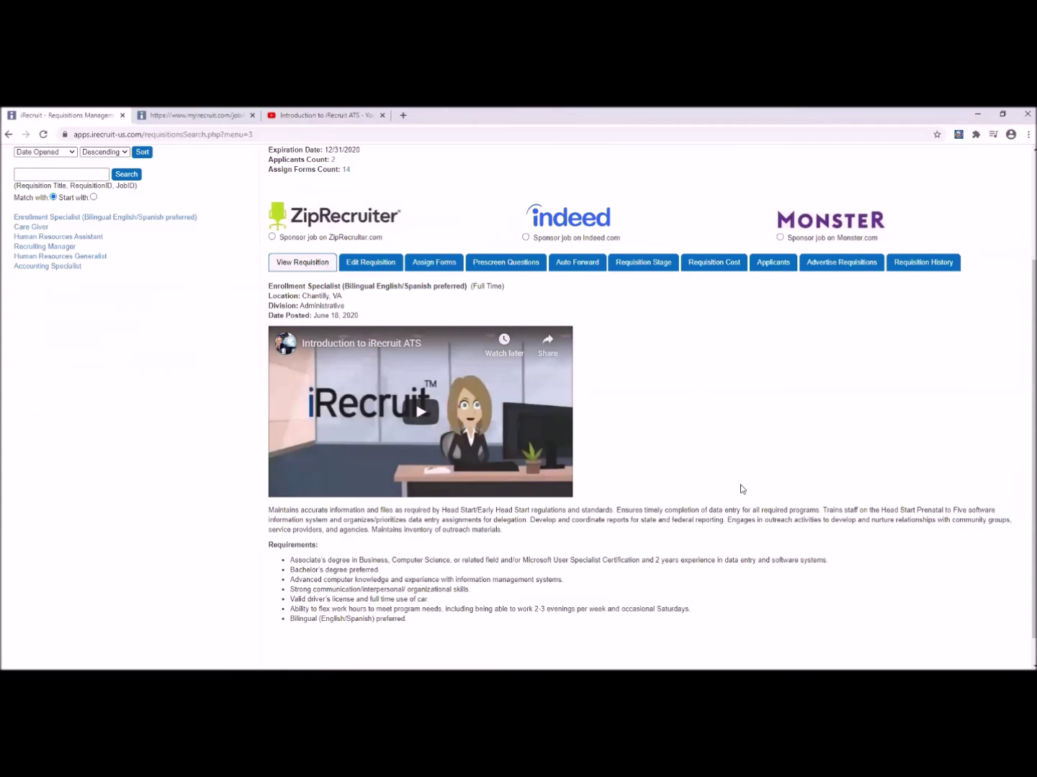
Go to the Advertise Requisitions page for the Enrollment Specialist requisition
{"action": "scroll", "coordinate": [738, 475], "scroll_direction": "up", "scroll_amount": 1}
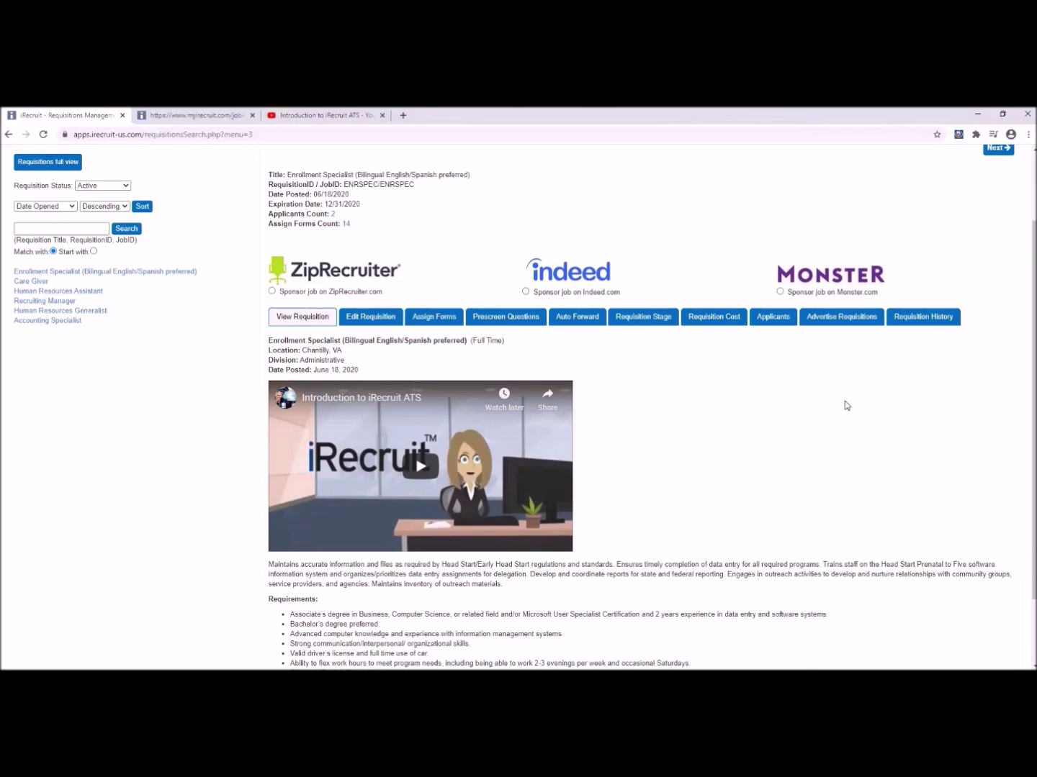
{"action": "left_click", "coordinate": [831, 323]}
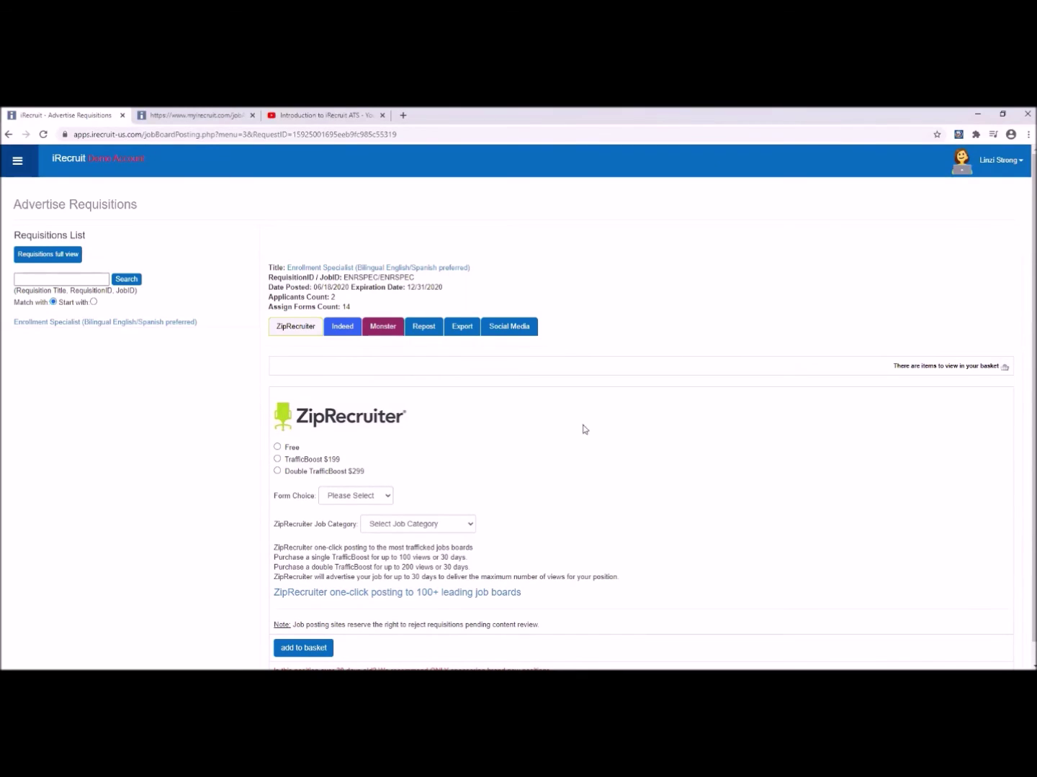
Set ZipRecruiter to TrafficBoost $199, SHORTFORM and Education, then open its job sites link
{"action": "scroll", "coordinate": [469, 464], "scroll_direction": "down", "scroll_amount": 1}
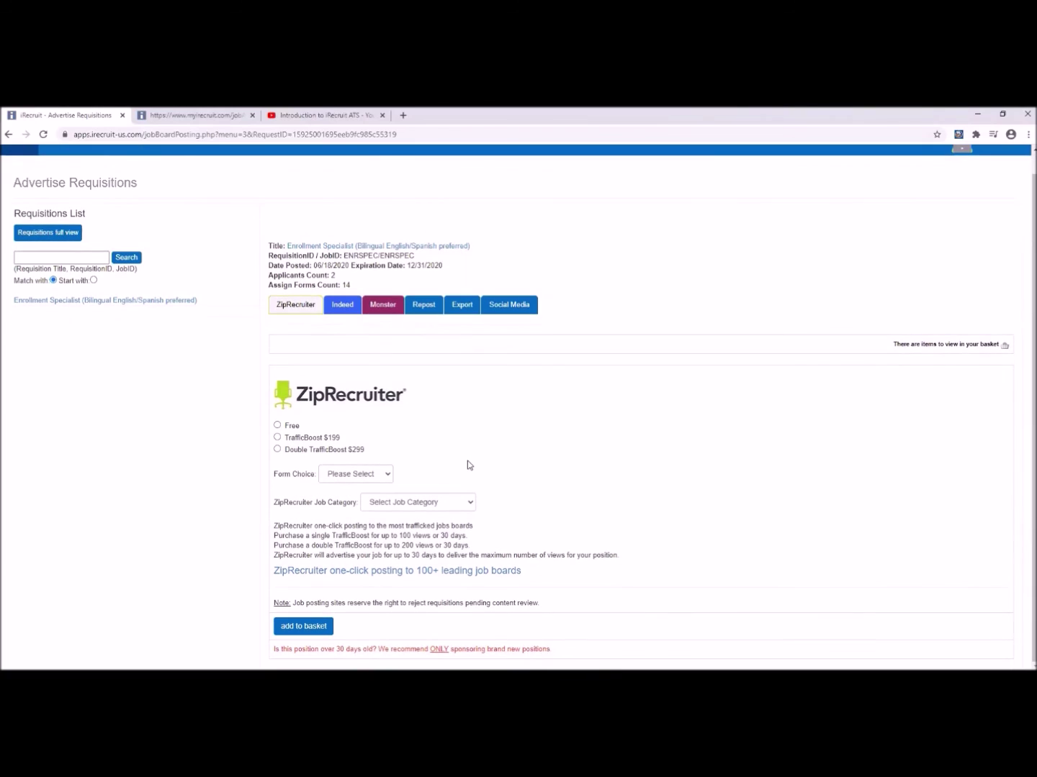
{"action": "left_click", "coordinate": [277, 437]}
{"action": "left_click", "coordinate": [376, 479]}
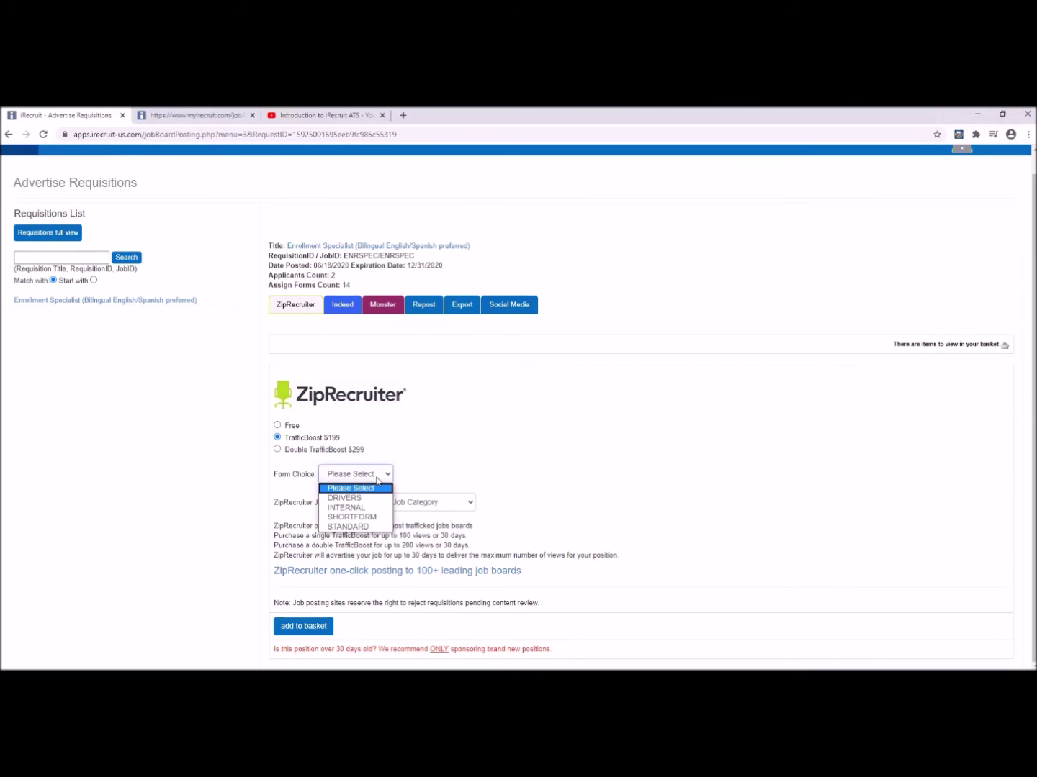
{"action": "left_click", "coordinate": [367, 517]}
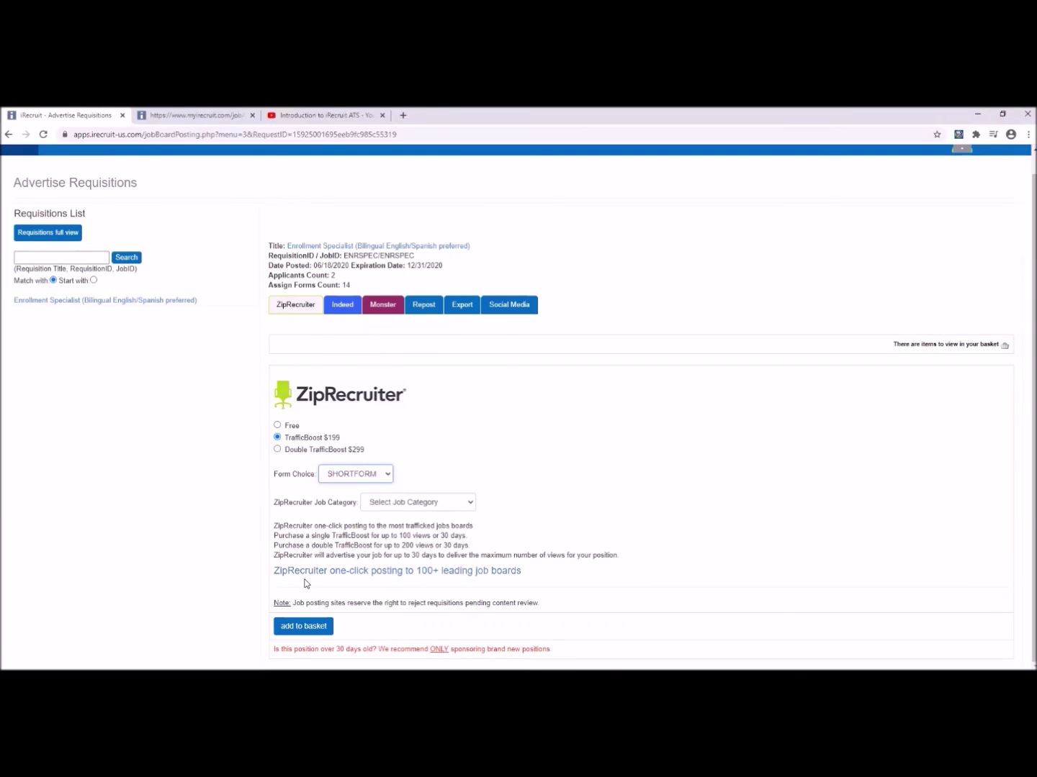
{"action": "left_click", "coordinate": [460, 503]}
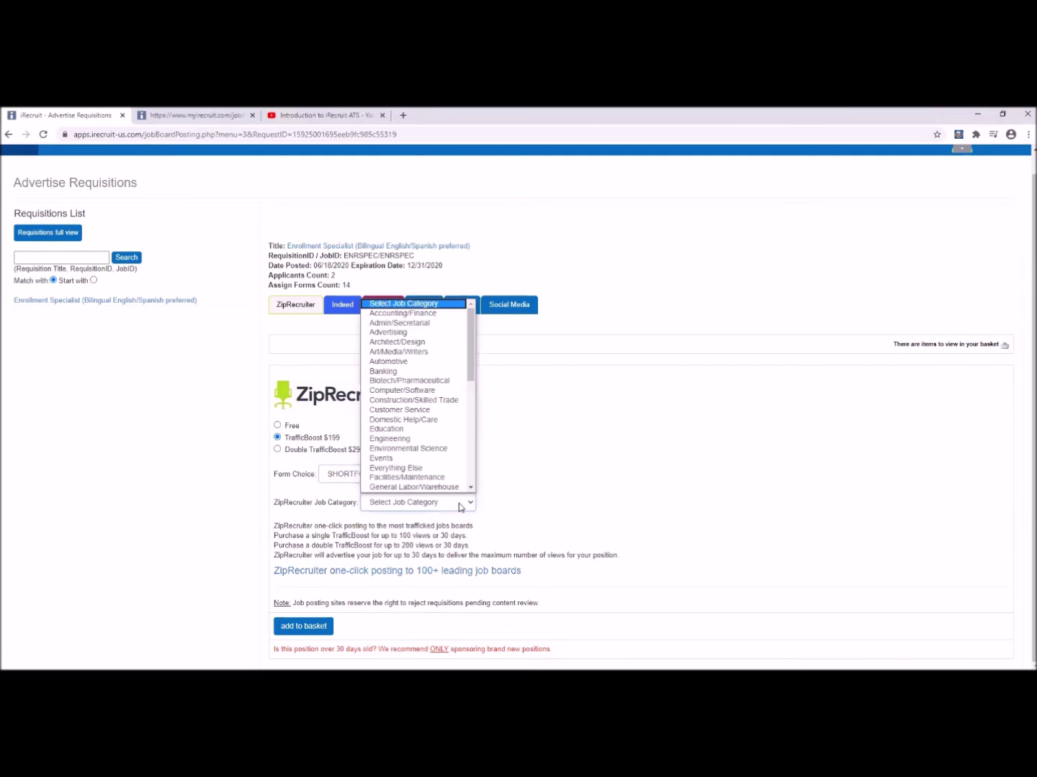
{"action": "left_click", "coordinate": [446, 430]}
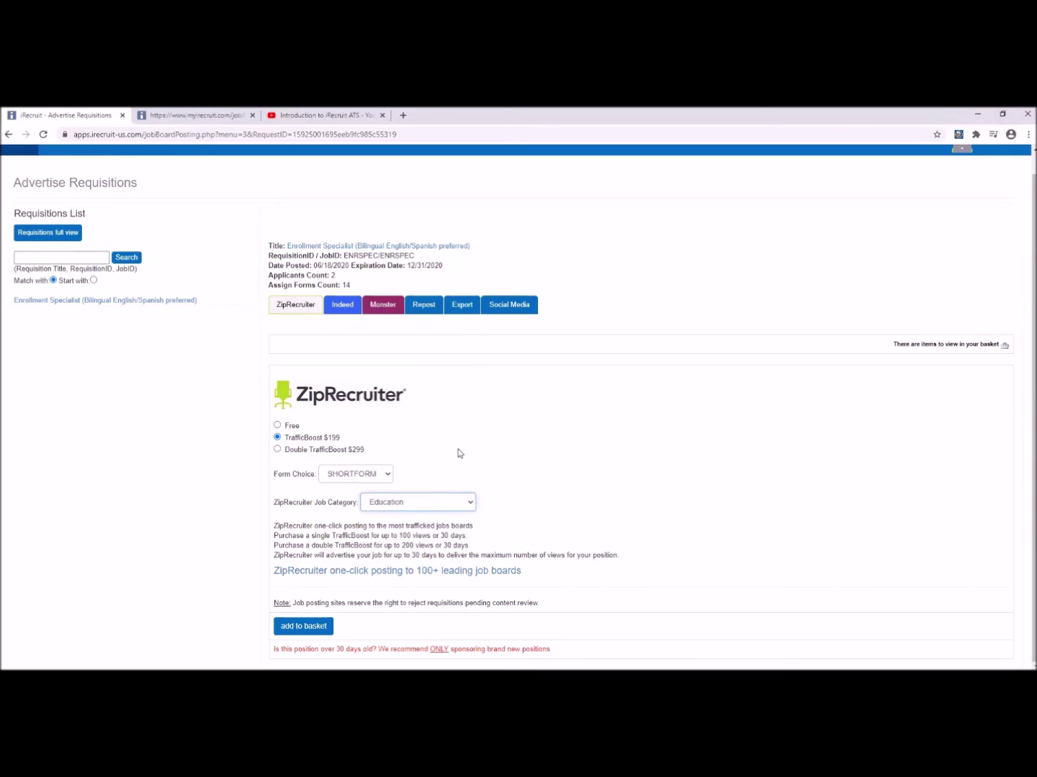
{"action": "left_click", "coordinate": [379, 574]}
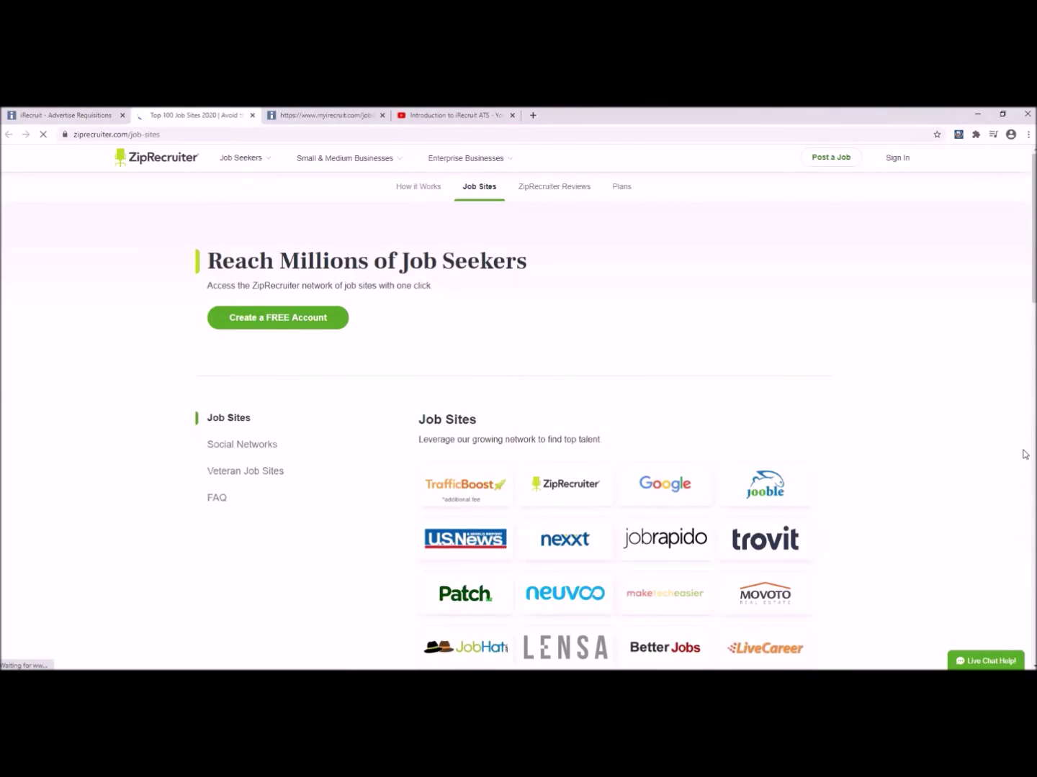
Scroll through ZipRecruiter's Job Sites page, then close that browser tab
{"action": "scroll", "coordinate": [1024, 455], "scroll_direction": "down", "scroll_amount": 2}
{"action": "scroll", "coordinate": [1025, 463], "scroll_direction": "down", "scroll_amount": 2}
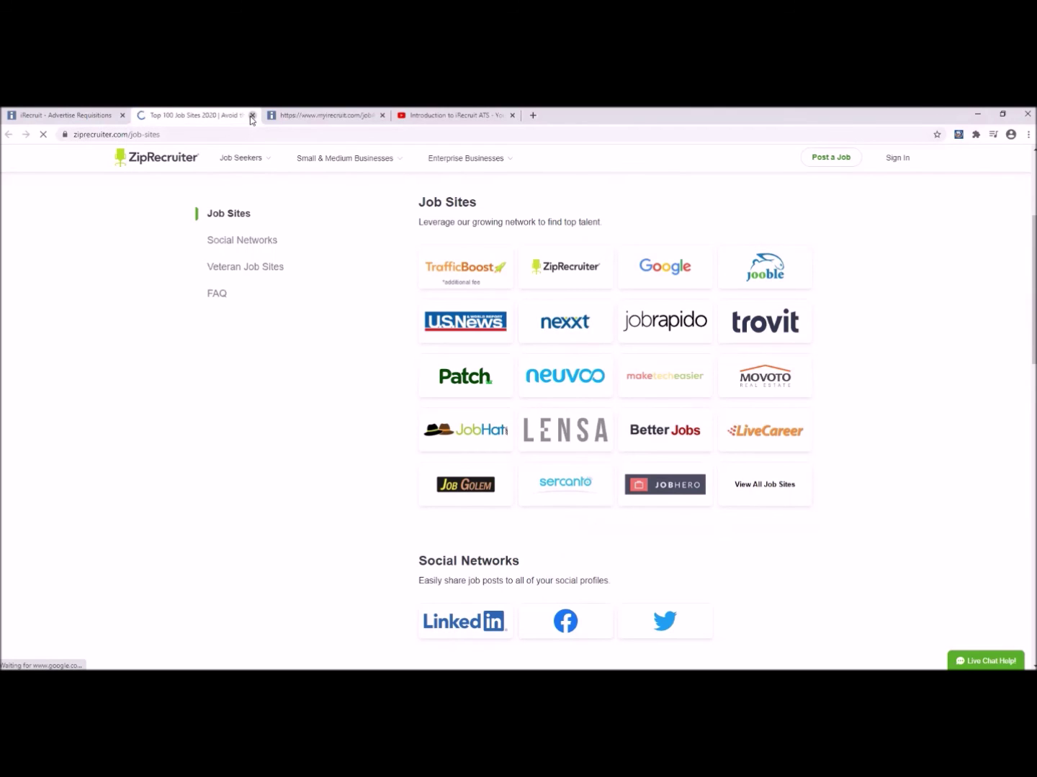
{"action": "left_click", "coordinate": [251, 116]}
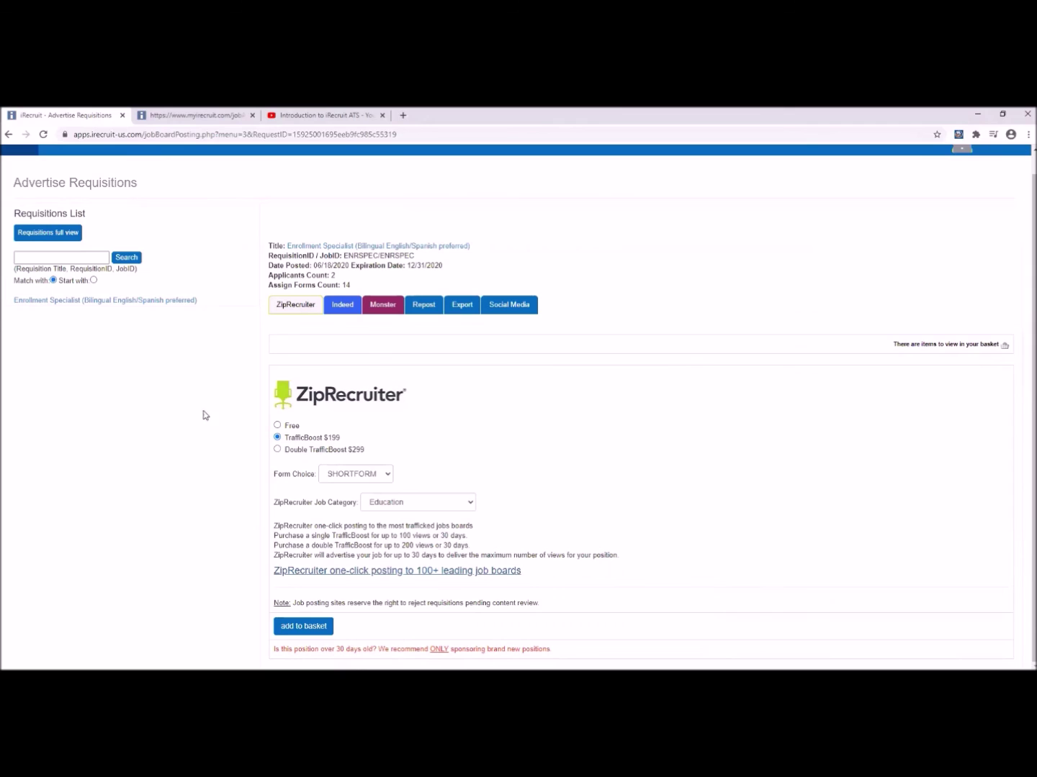
Set the Indeed application form to SHORTFORM, leaving work-from-home classification unset
{"action": "left_click", "coordinate": [353, 311]}
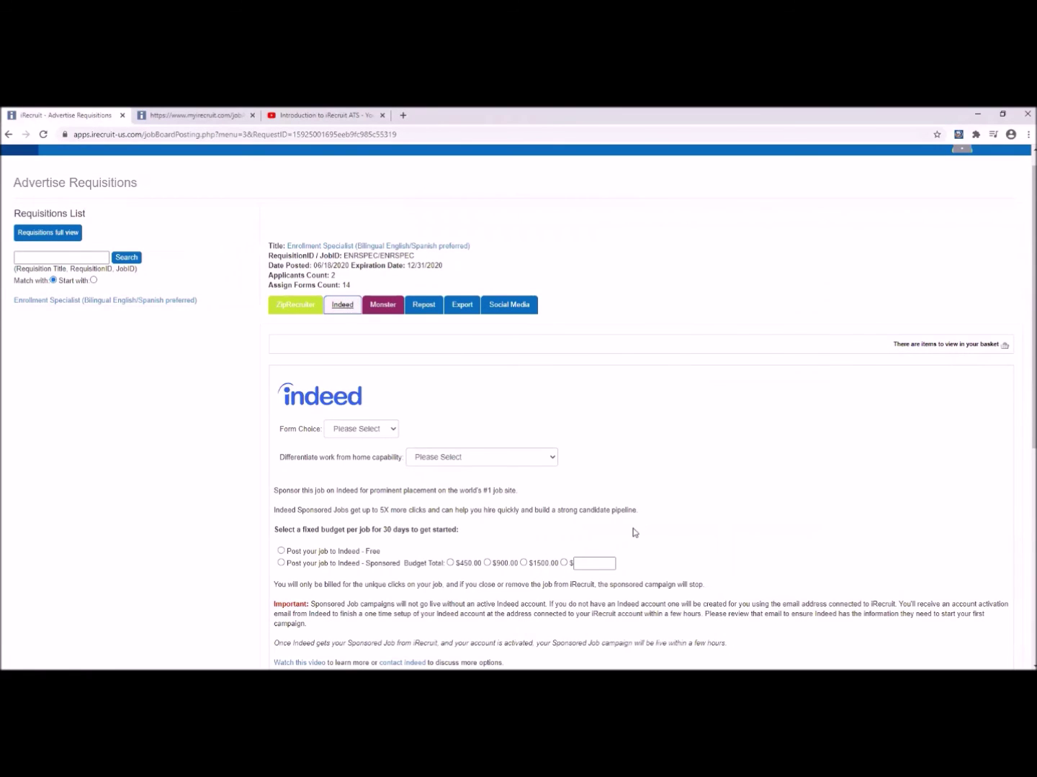
{"action": "left_click", "coordinate": [367, 431]}
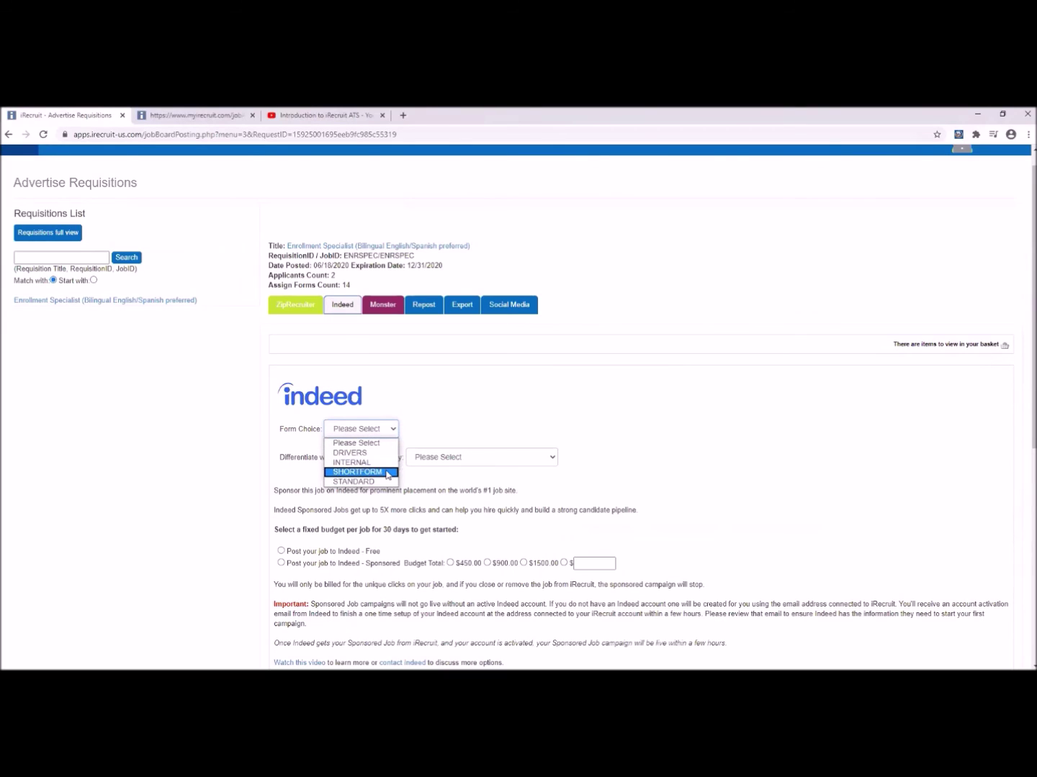
{"action": "left_click", "coordinate": [380, 471]}
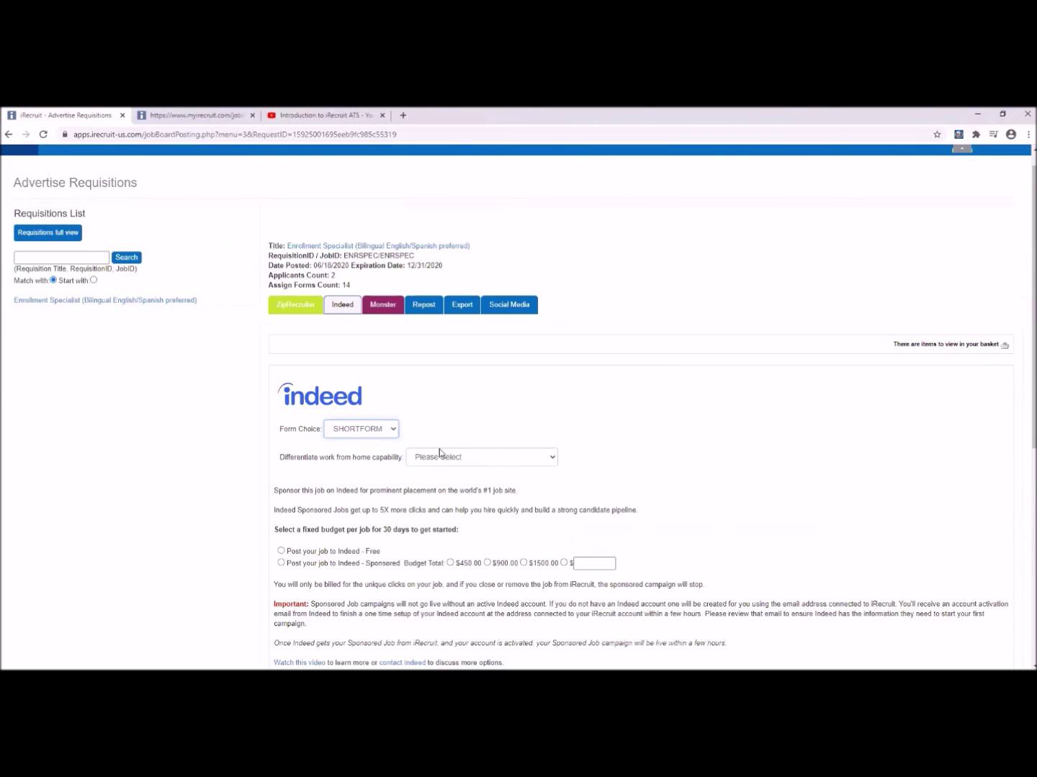
{"action": "left_click", "coordinate": [498, 458]}
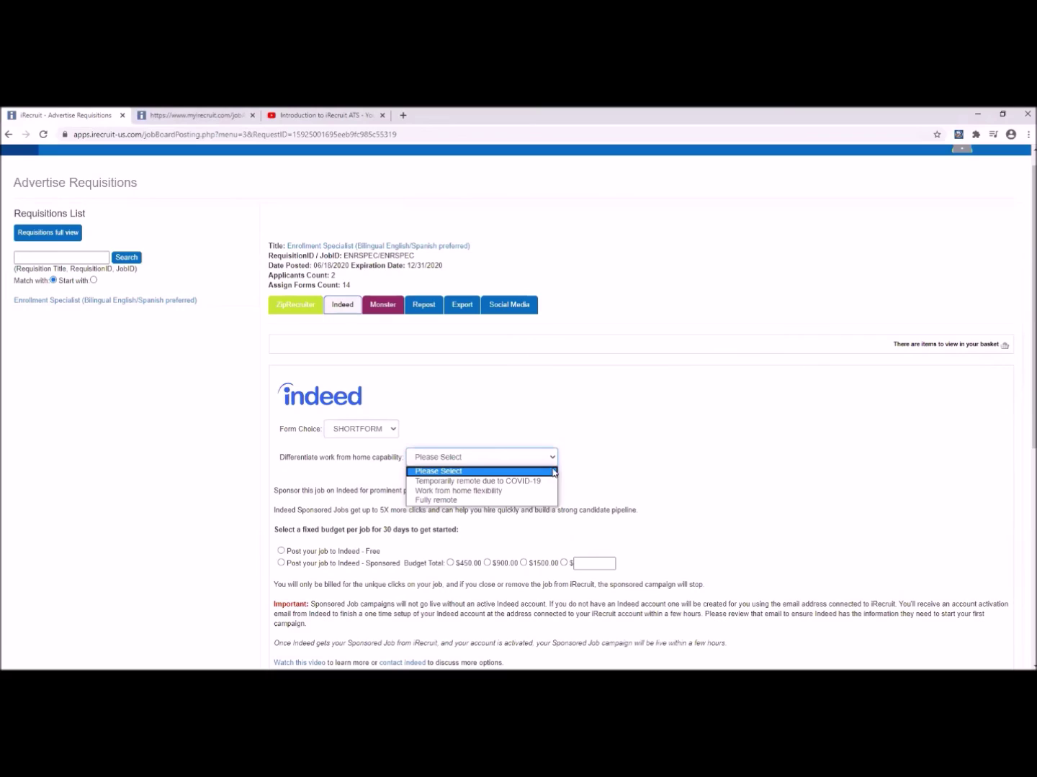
{"action": "left_click", "coordinate": [598, 465]}
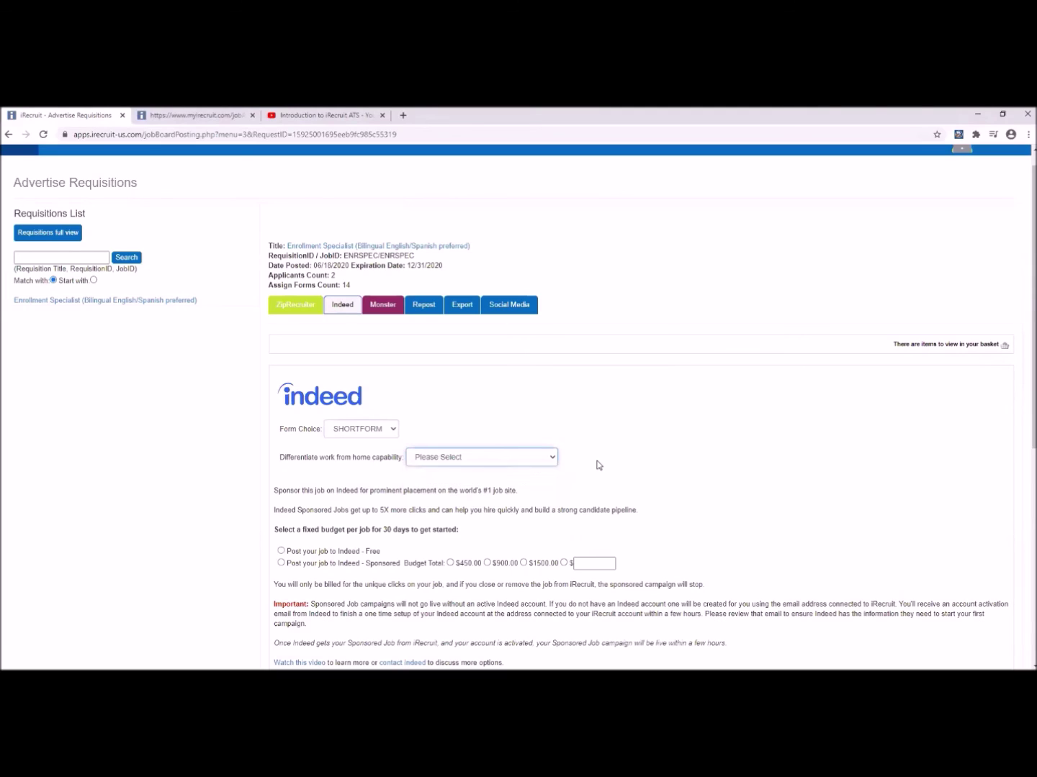
Make the Indeed posting sponsored with a custom $100 budget, then return to the requisition
{"action": "scroll", "coordinate": [316, 562], "scroll_direction": "down", "scroll_amount": 3}
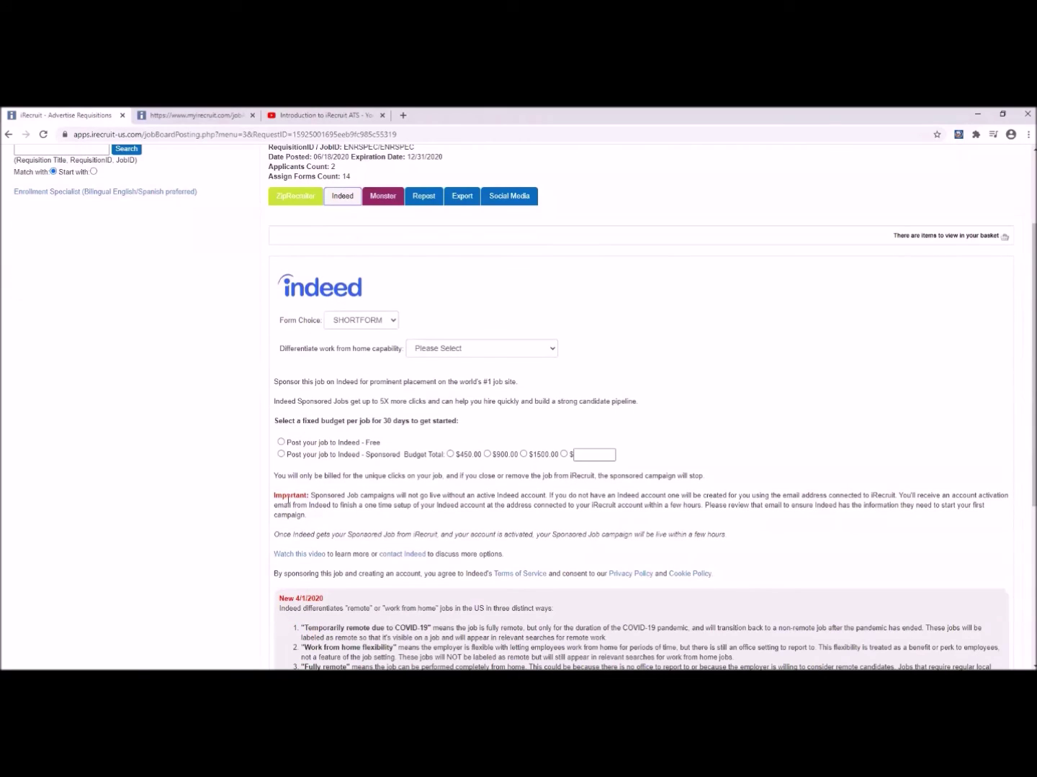
{"action": "left_click", "coordinate": [281, 455]}
{"action": "left_click", "coordinate": [566, 454]}
{"action": "type", "text": "100"}
{"action": "scroll", "coordinate": [637, 465], "scroll_direction": "down", "scroll_amount": 2}
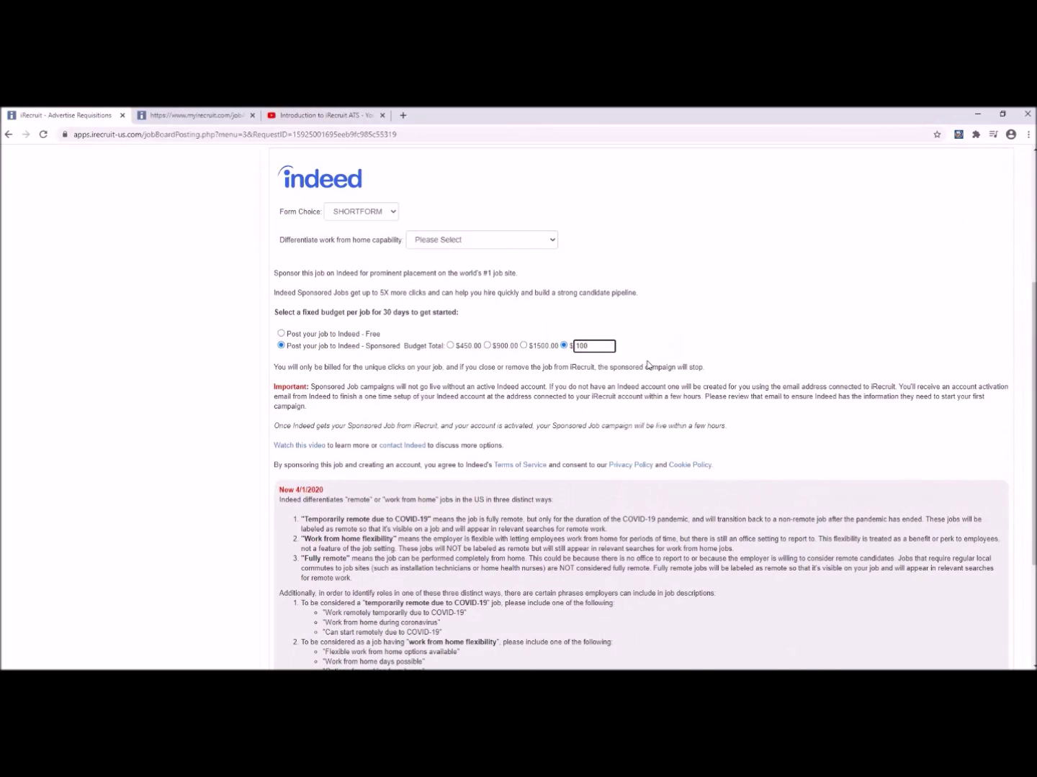
{"action": "scroll", "coordinate": [647, 366], "scroll_direction": "down", "scroll_amount": 3}
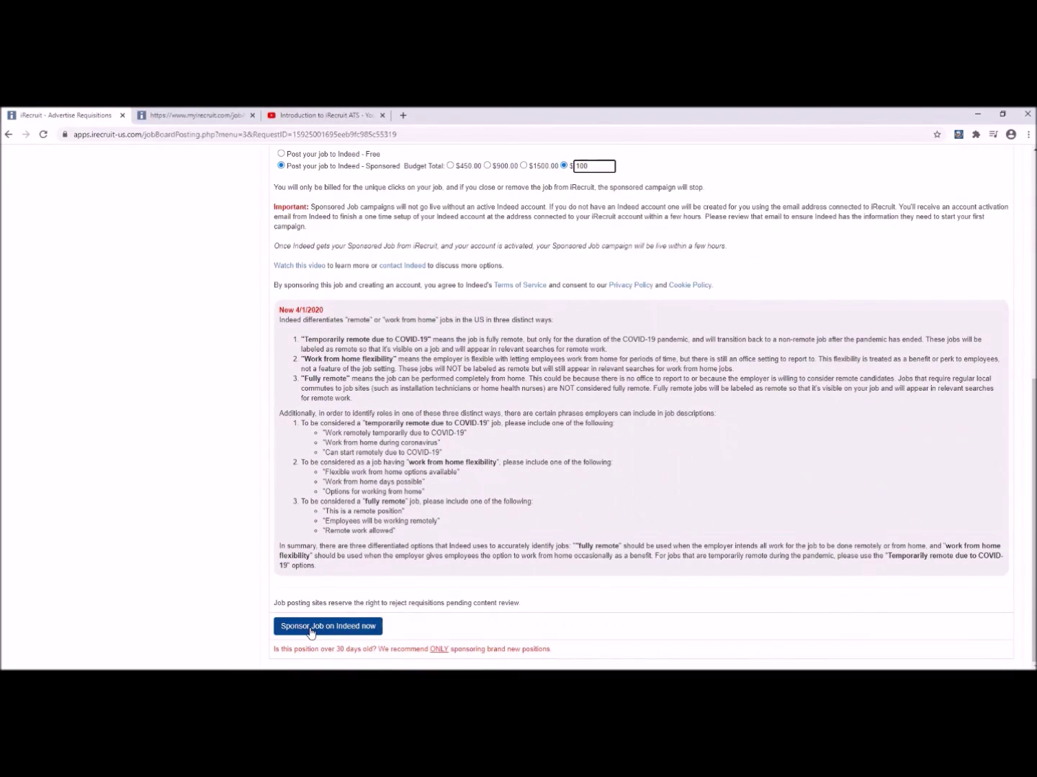
{"action": "scroll", "coordinate": [245, 591], "scroll_direction": "up", "scroll_amount": 6}
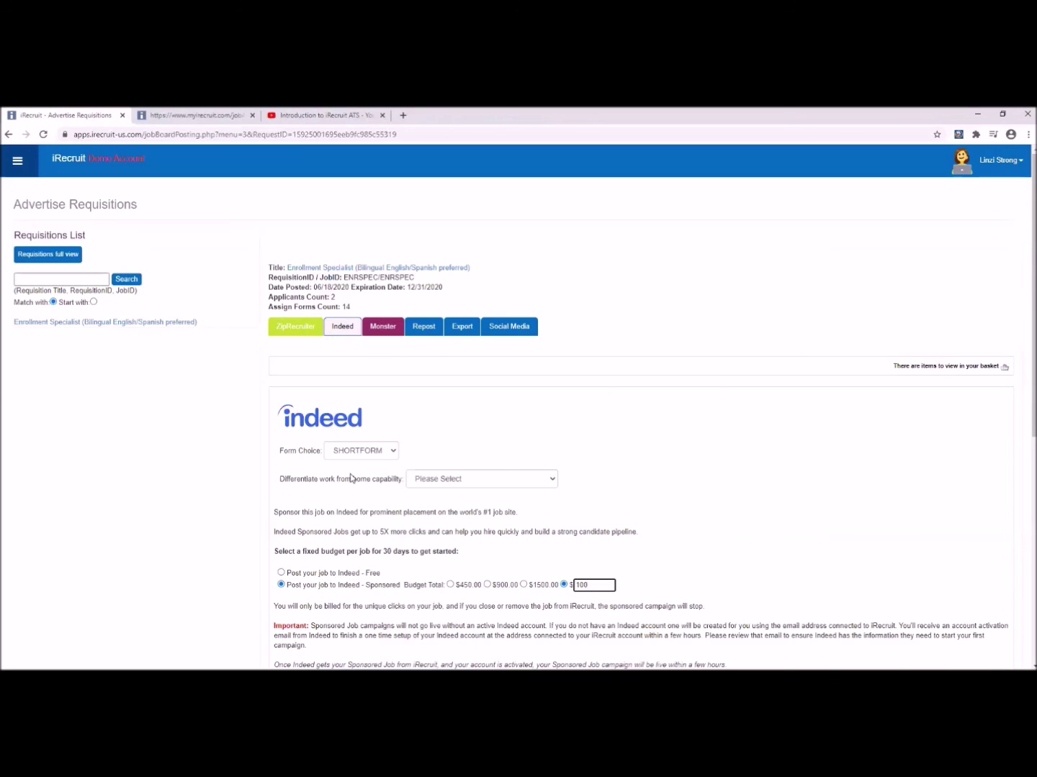
{"action": "left_click", "coordinate": [374, 273]}
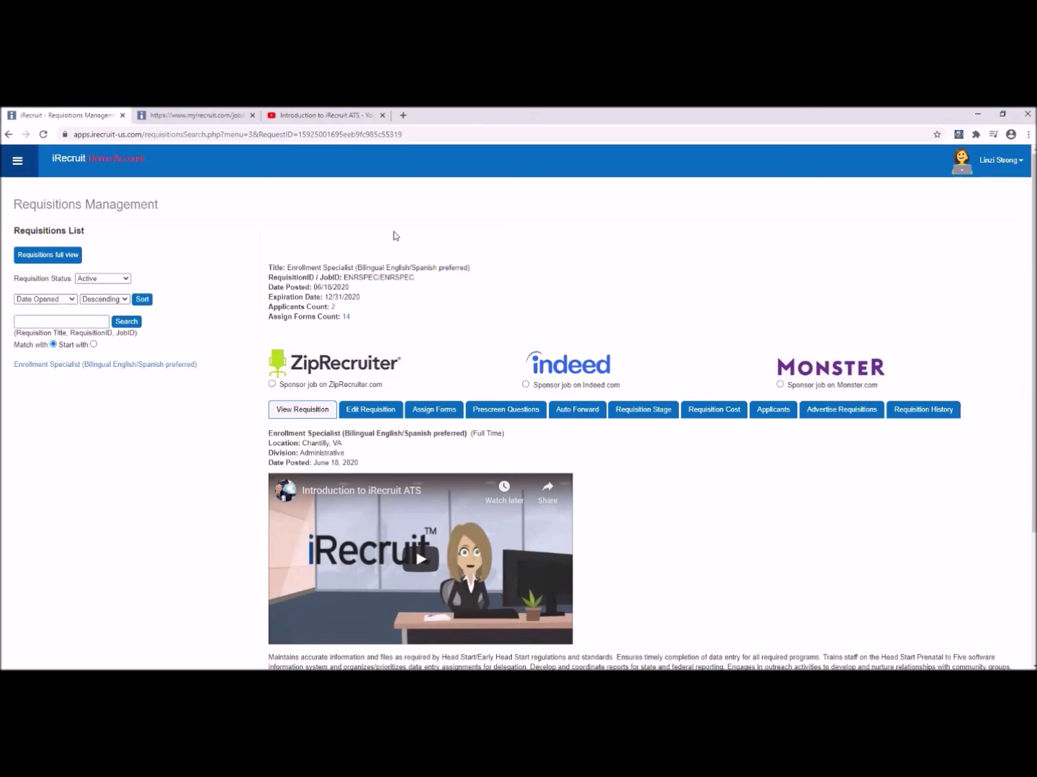
Add a second auto-forward recipient with status Sent to Hiring Manager, save, and dismiss the alert
{"action": "left_click", "coordinate": [568, 410]}
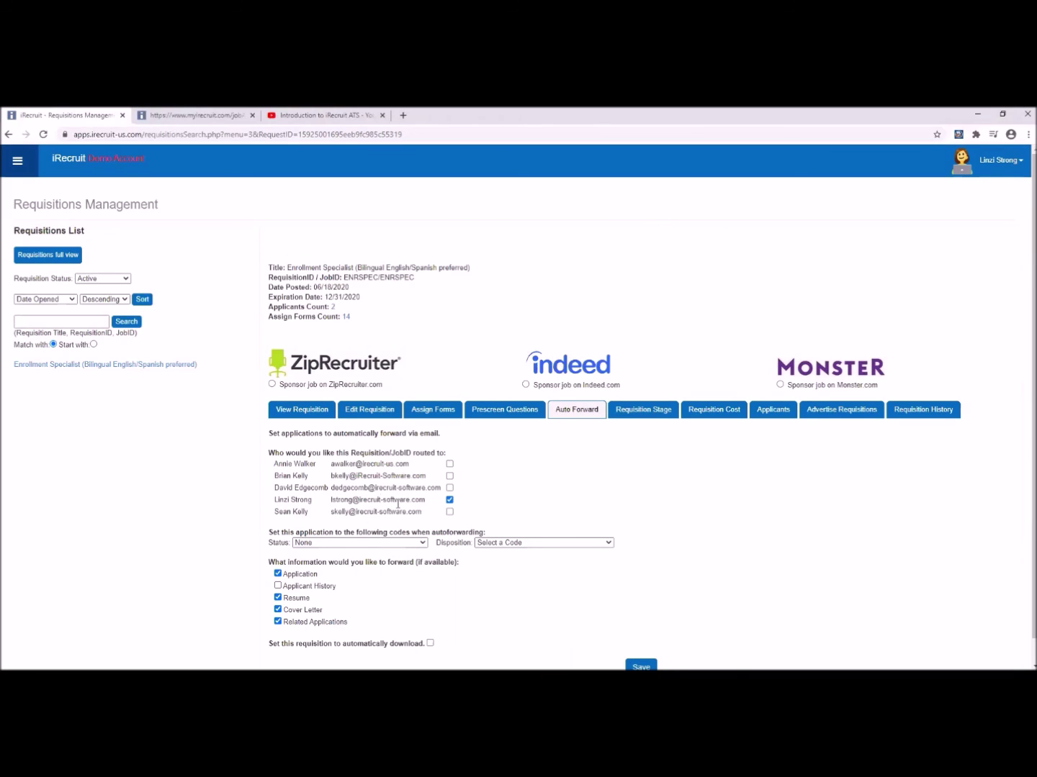
{"action": "scroll", "coordinate": [577, 506], "scroll_direction": "down", "scroll_amount": 1}
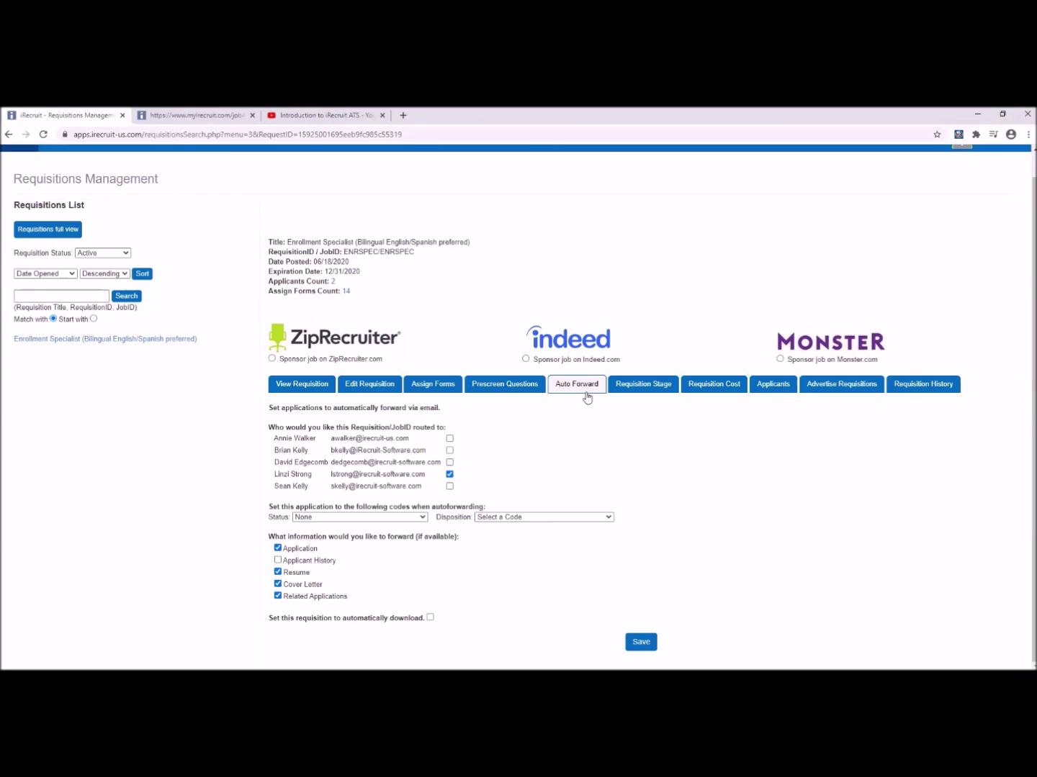
{"action": "left_click", "coordinate": [449, 438]}
{"action": "left_click", "coordinate": [421, 518]}
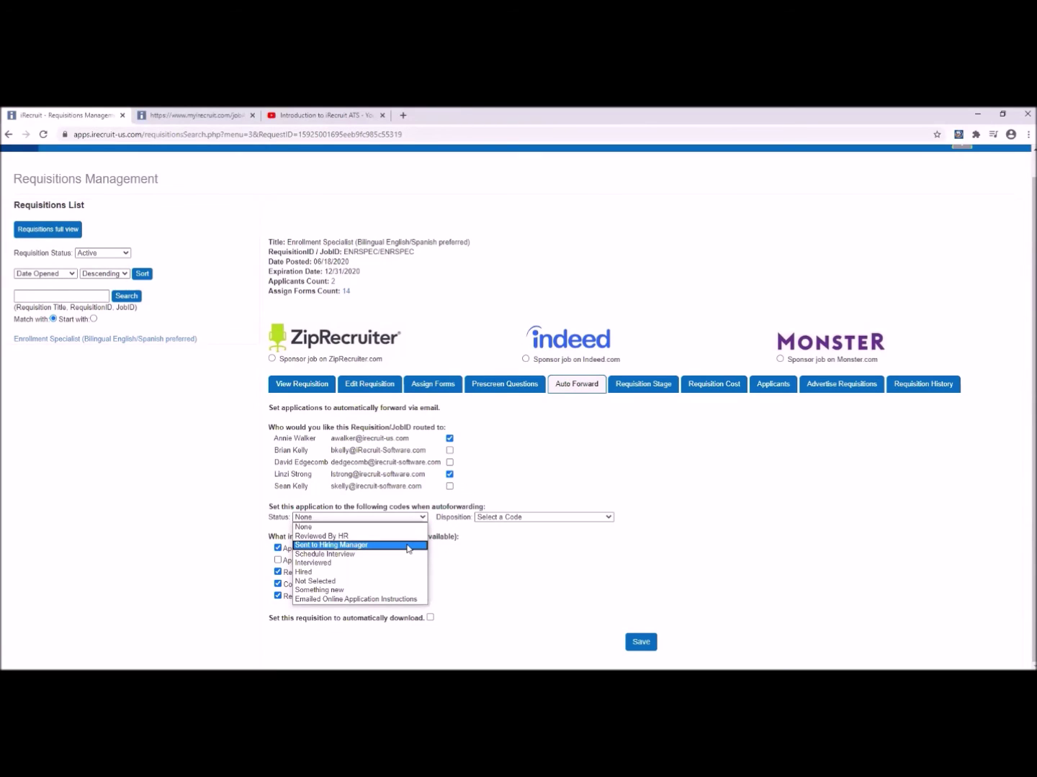
{"action": "left_click", "coordinate": [379, 546]}
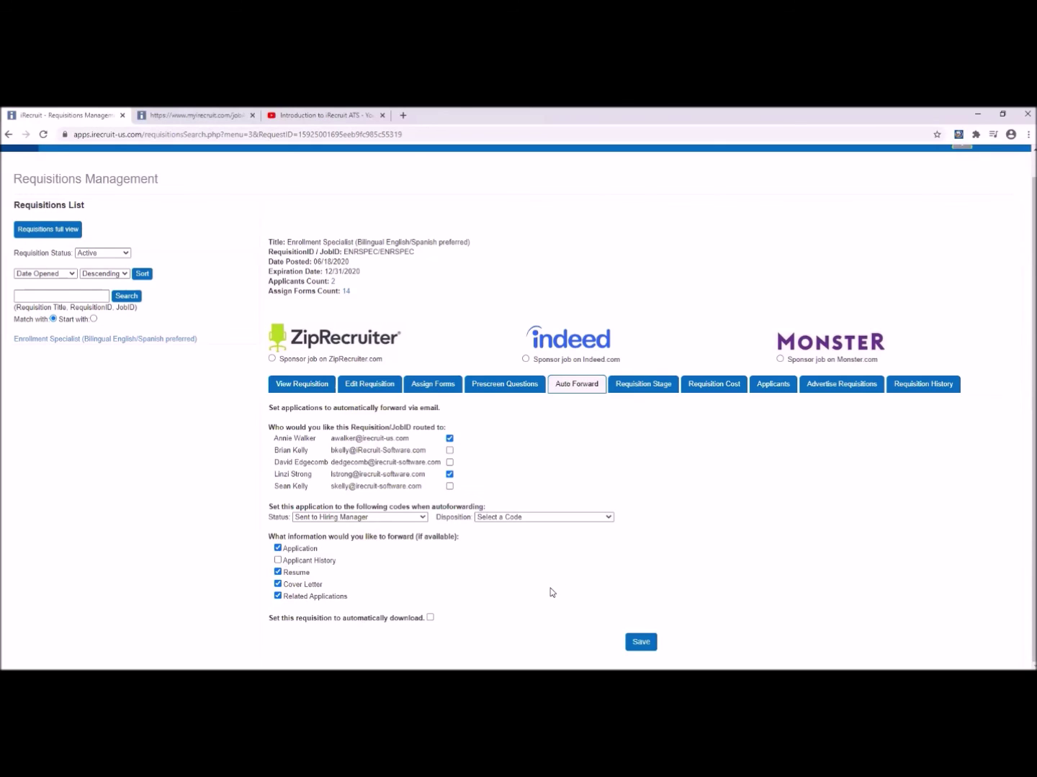
{"action": "left_click", "coordinate": [639, 642]}
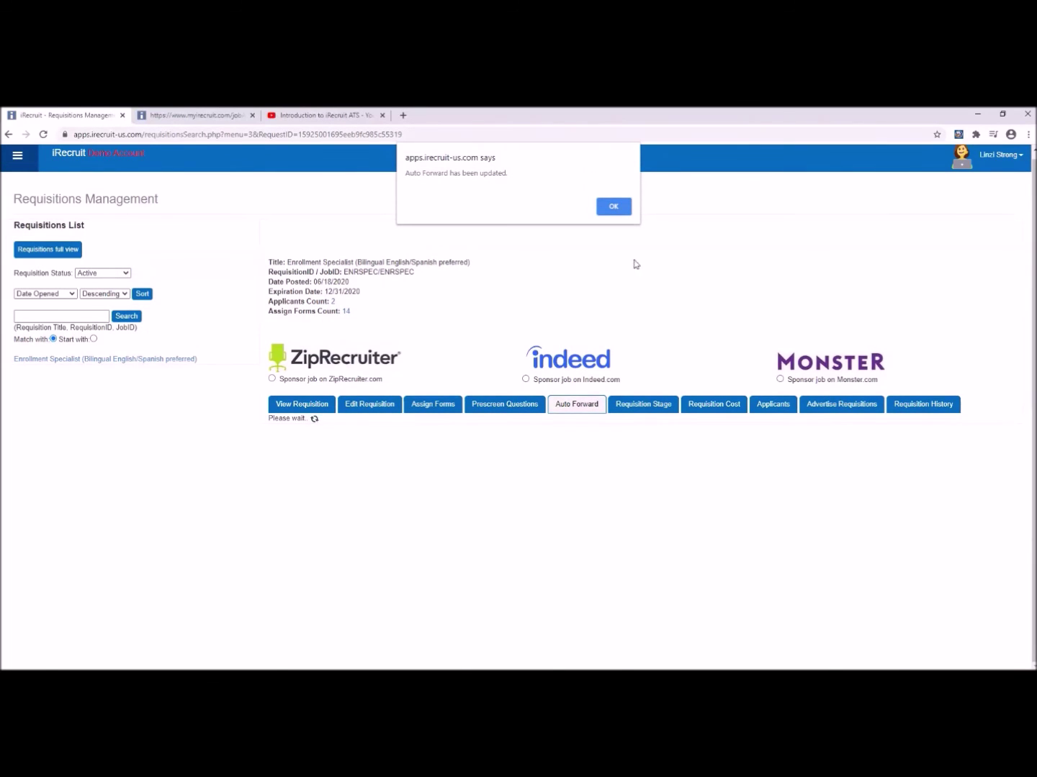
{"action": "left_click", "coordinate": [621, 210]}
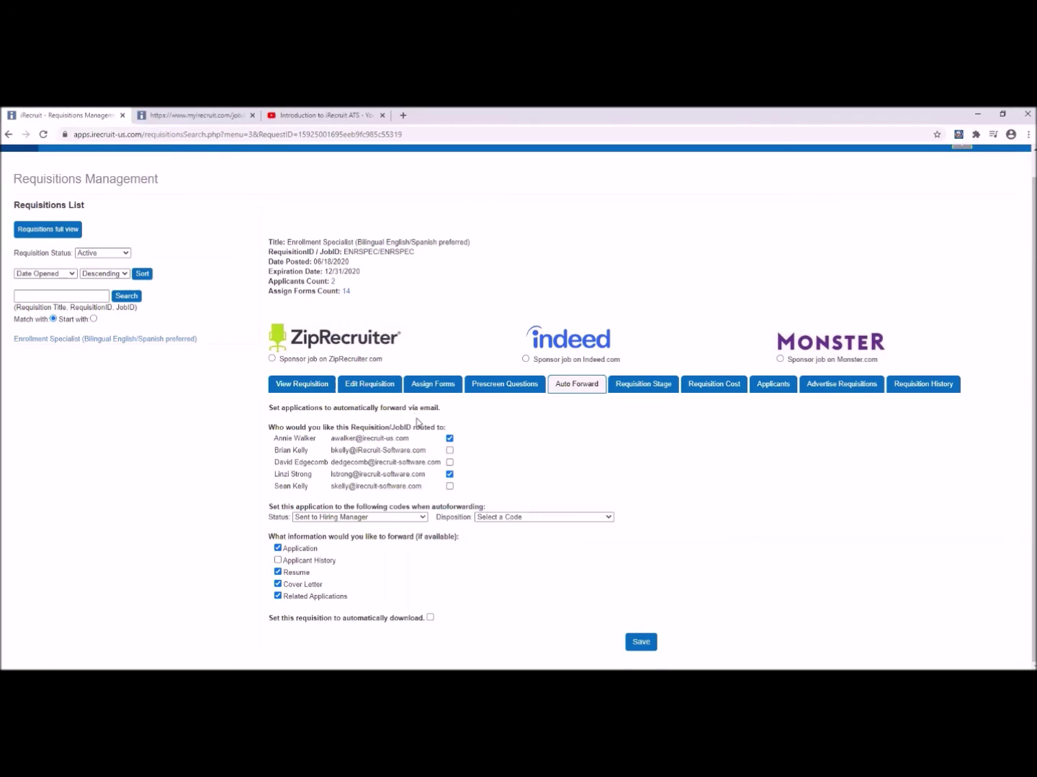
Scroll up to review the auto-forward recipients, status codes and forwarded items
{"action": "scroll", "coordinate": [410, 435], "scroll_direction": "up", "scroll_amount": 1}
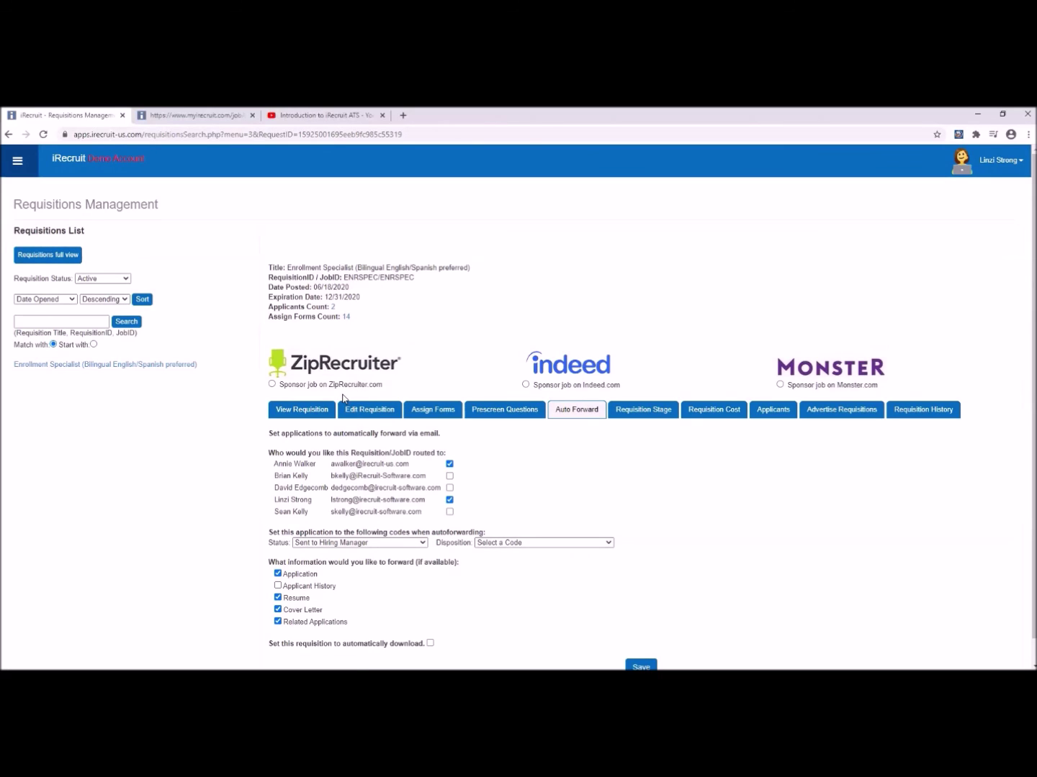
Go to Comparative Analysis > Configuration through the main navigation menu
{"action": "left_click", "coordinate": [24, 167]}
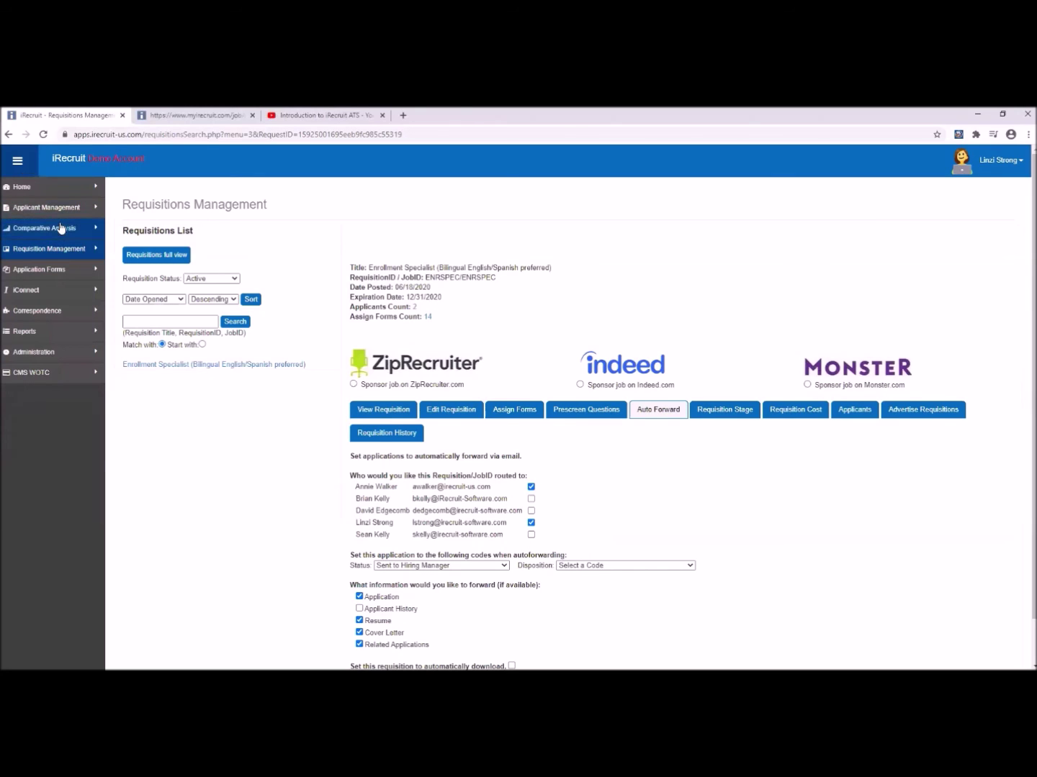
{"action": "left_click", "coordinate": [83, 237]}
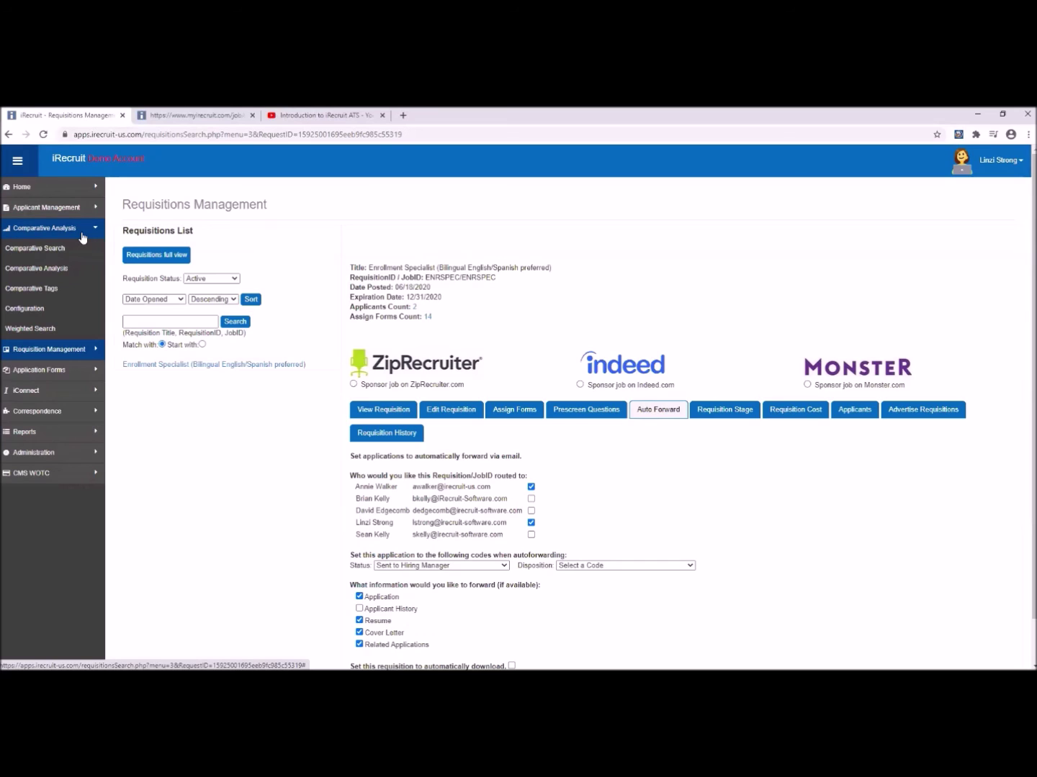
{"action": "left_click", "coordinate": [46, 313]}
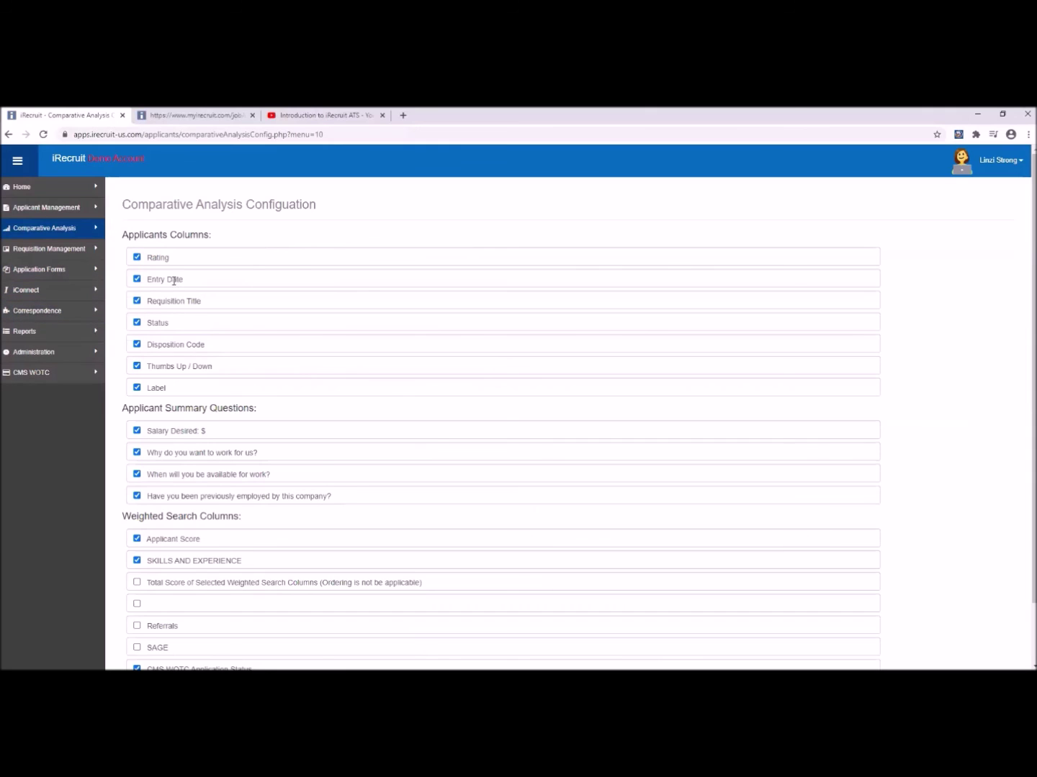
Move Entry Date and Requisition Title to the top, Rating below Thumbs Up / Down, and update
{"action": "left_click_drag", "start_coordinate": [173, 277], "coordinate": [170, 253]}
{"action": "left_click_drag", "start_coordinate": [192, 302], "coordinate": [192, 279]}
{"action": "left_click_drag", "start_coordinate": [191, 306], "coordinate": [185, 344]}
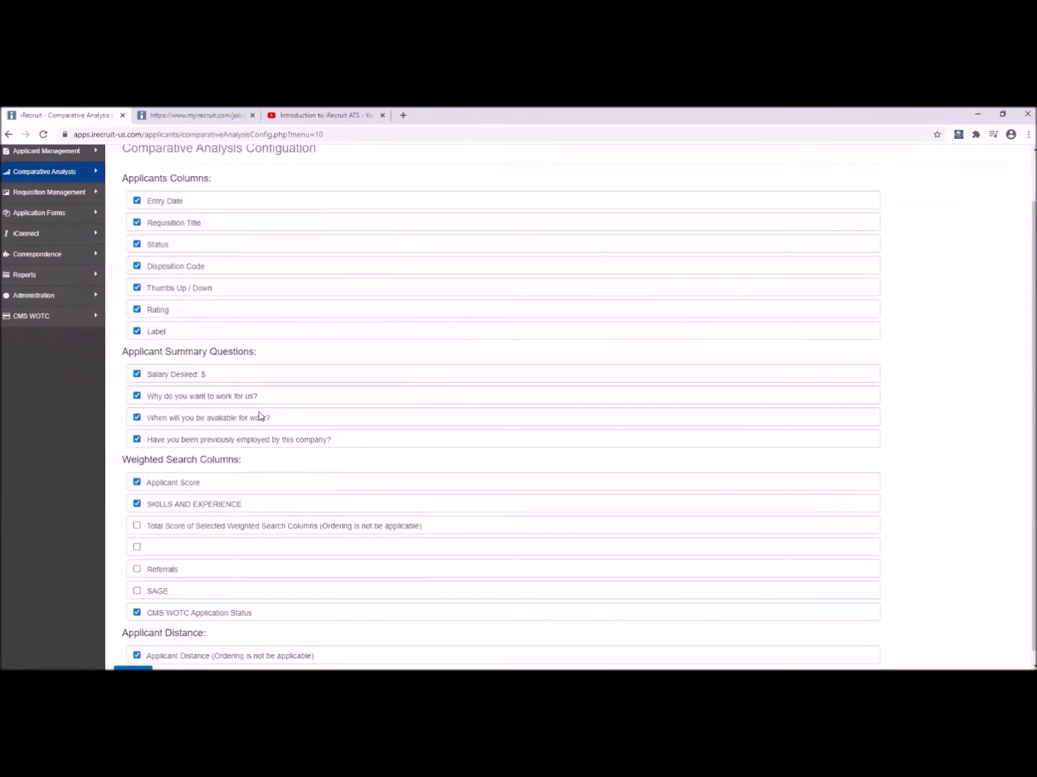
{"action": "scroll", "coordinate": [275, 421], "scroll_direction": "down", "scroll_amount": 1}
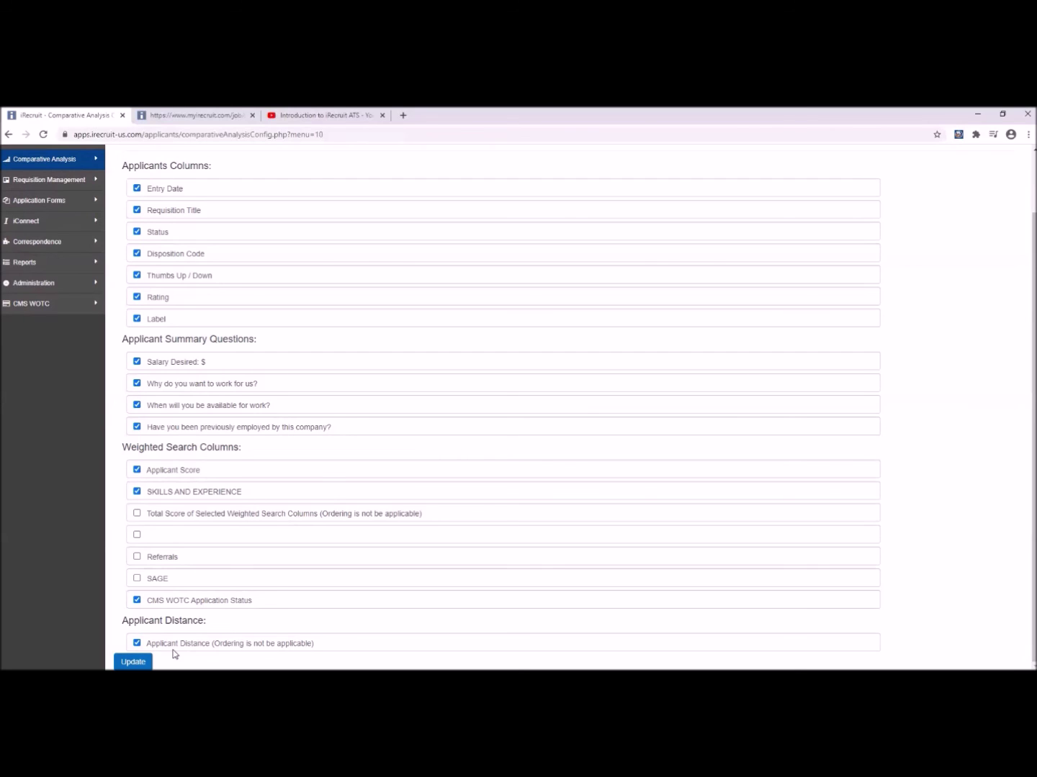
{"action": "left_click", "coordinate": [140, 662]}
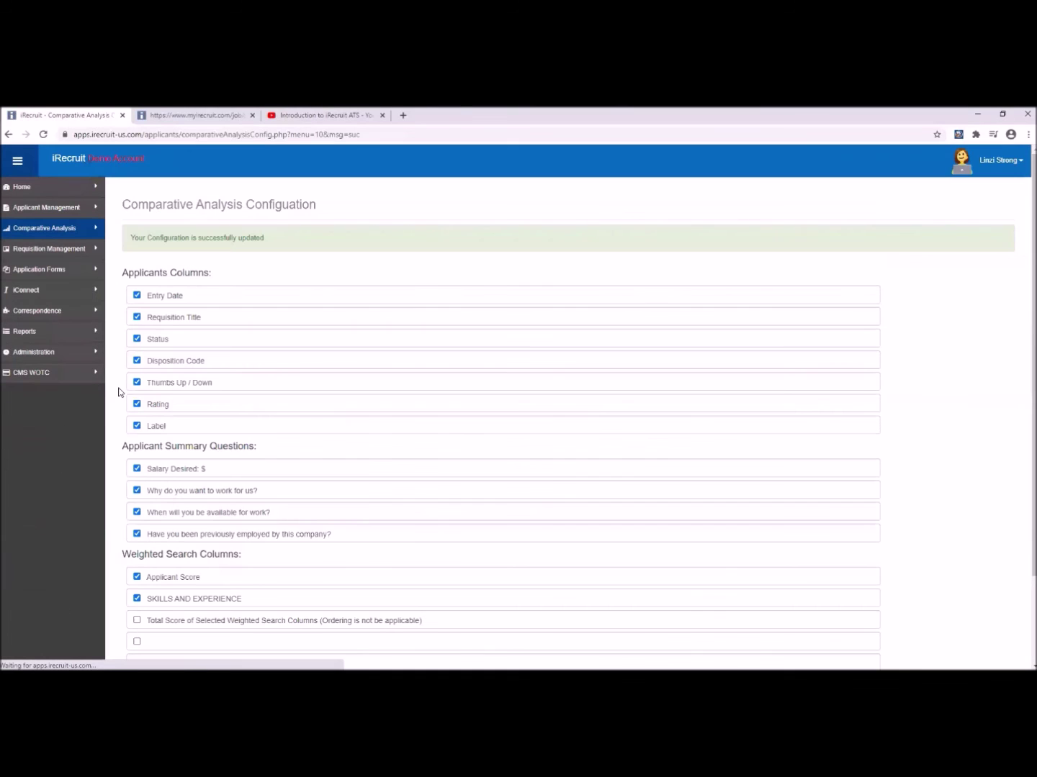
Open the Comparative Analysis applicant table from the sidebar
{"action": "left_click", "coordinate": [68, 230]}
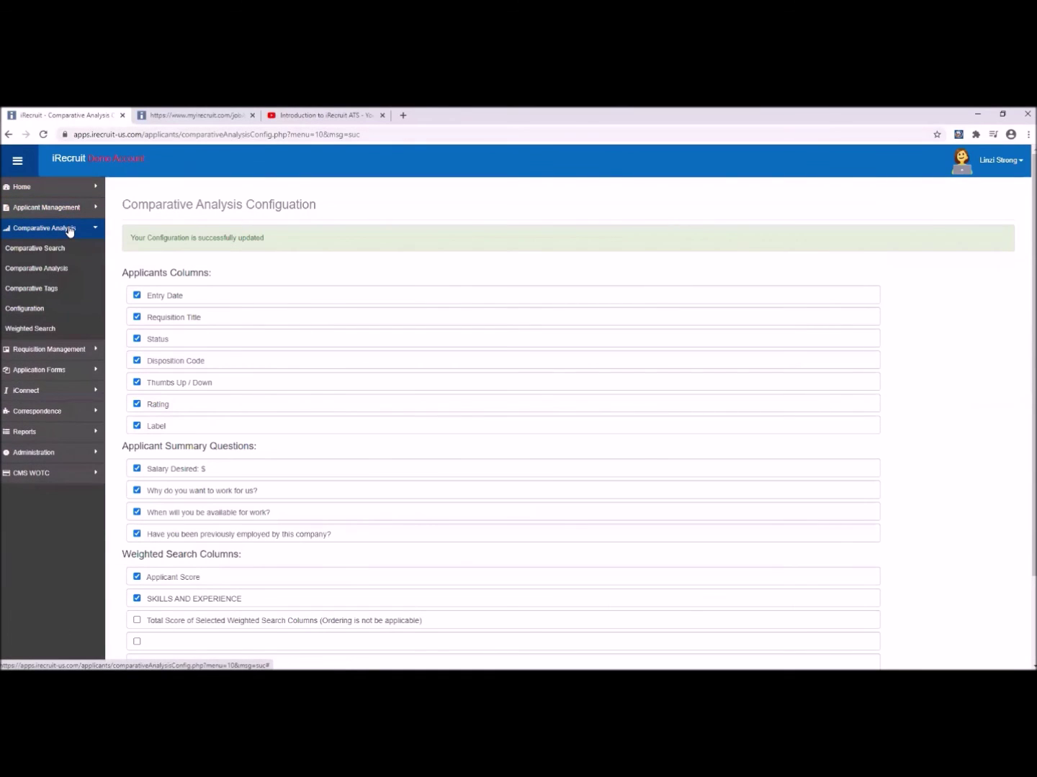
{"action": "left_click", "coordinate": [63, 272]}
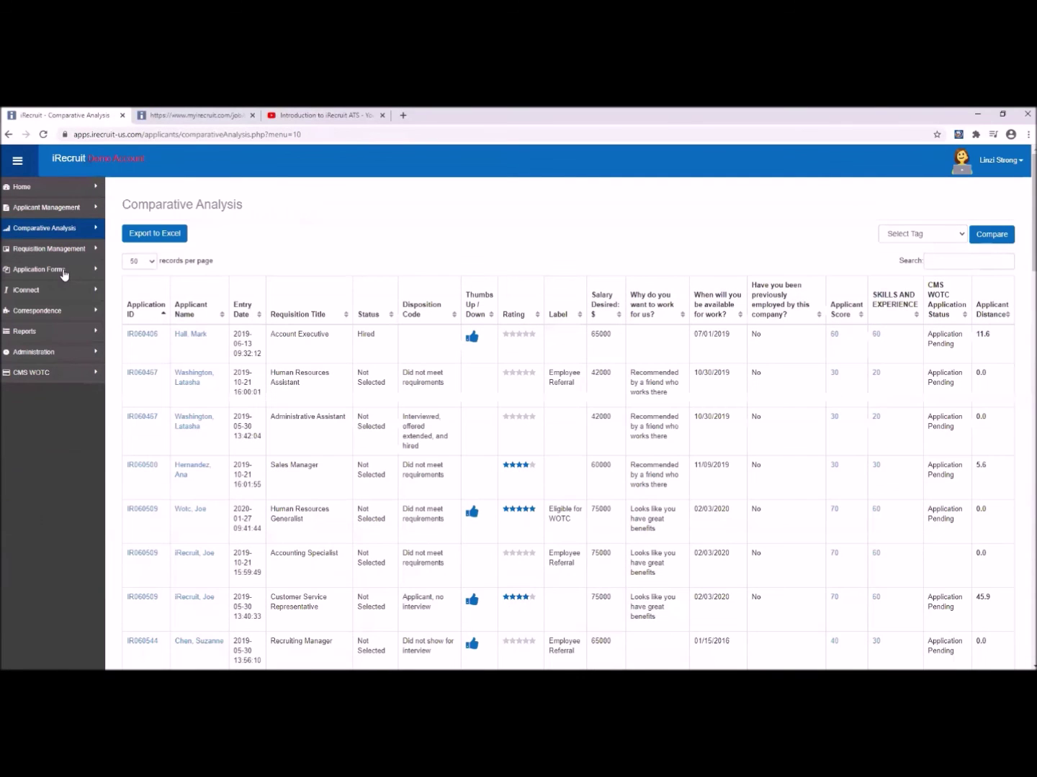
Collapse the navigation sidebar to widen the Comparative Analysis table, then review the applicant rows
{"action": "left_click", "coordinate": [17, 166]}
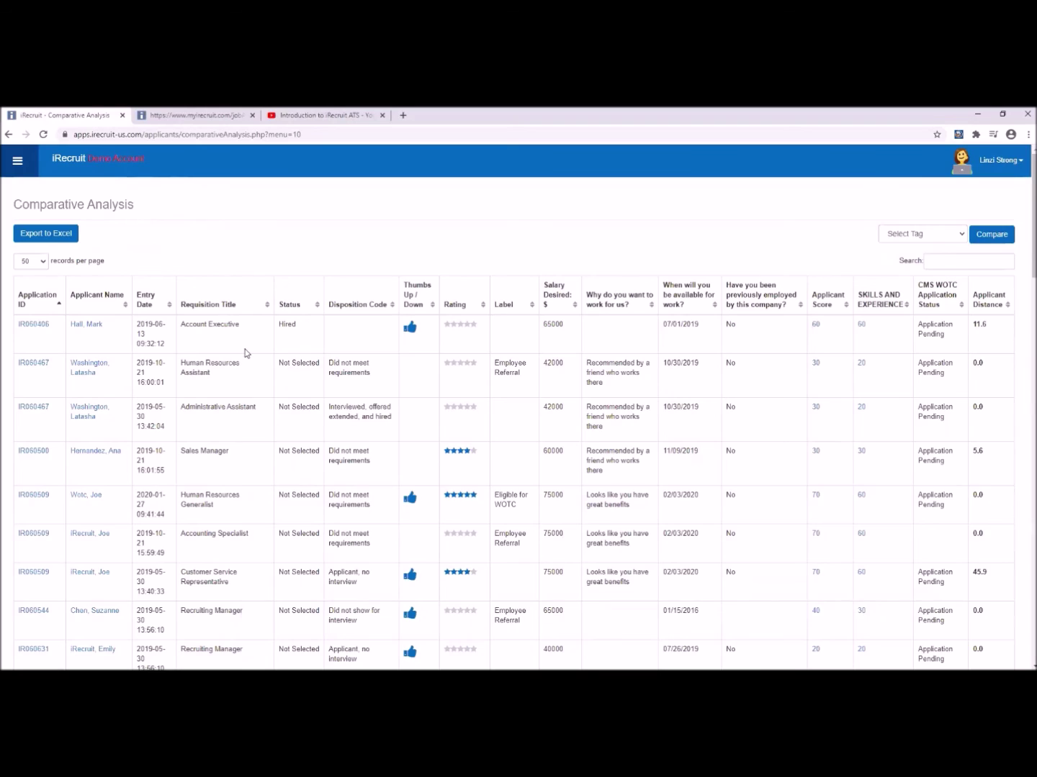
{"action": "scroll", "coordinate": [245, 354], "scroll_direction": "down", "scroll_amount": 4}
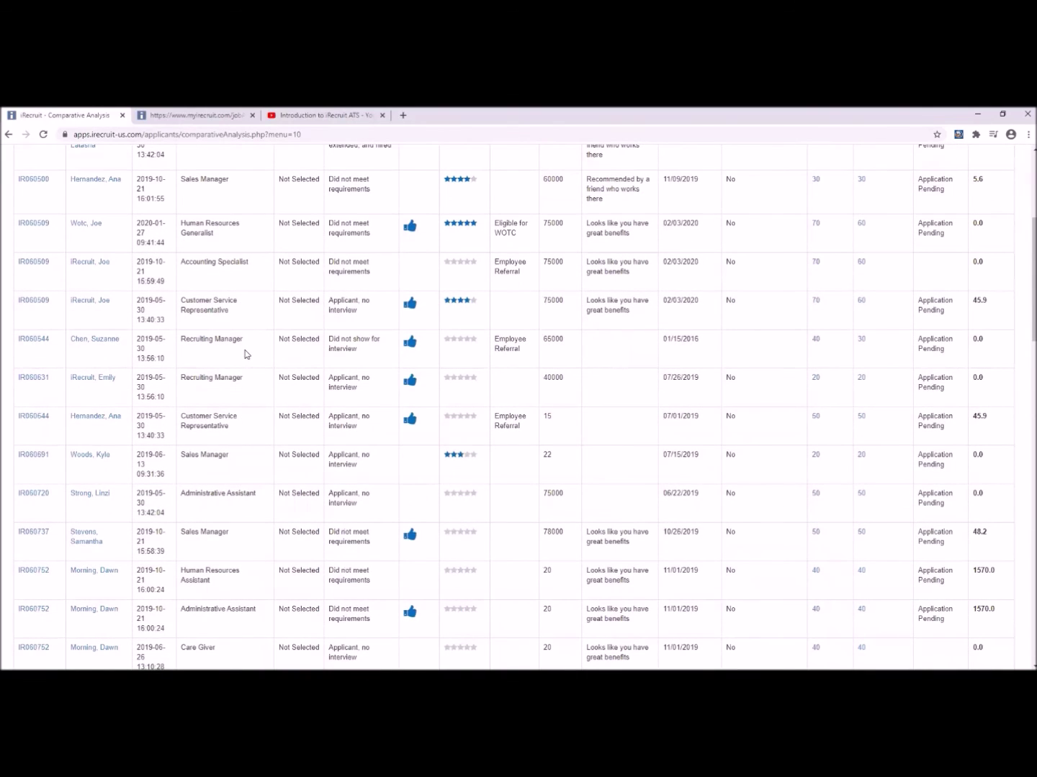
{"action": "scroll", "coordinate": [244, 352], "scroll_direction": "up", "scroll_amount": 4}
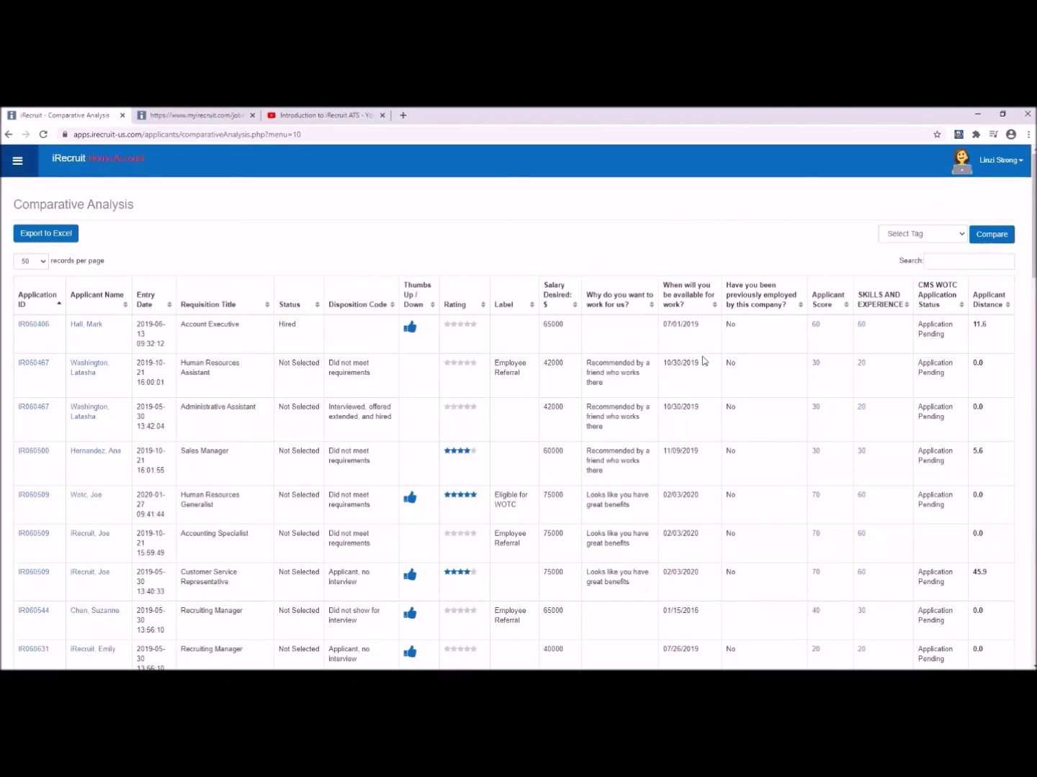
Search the applicant table for 'account exec' to show only the four Account Executive applicants
{"action": "left_click", "coordinate": [946, 261]}
{"action": "type", "text": "account exec"}
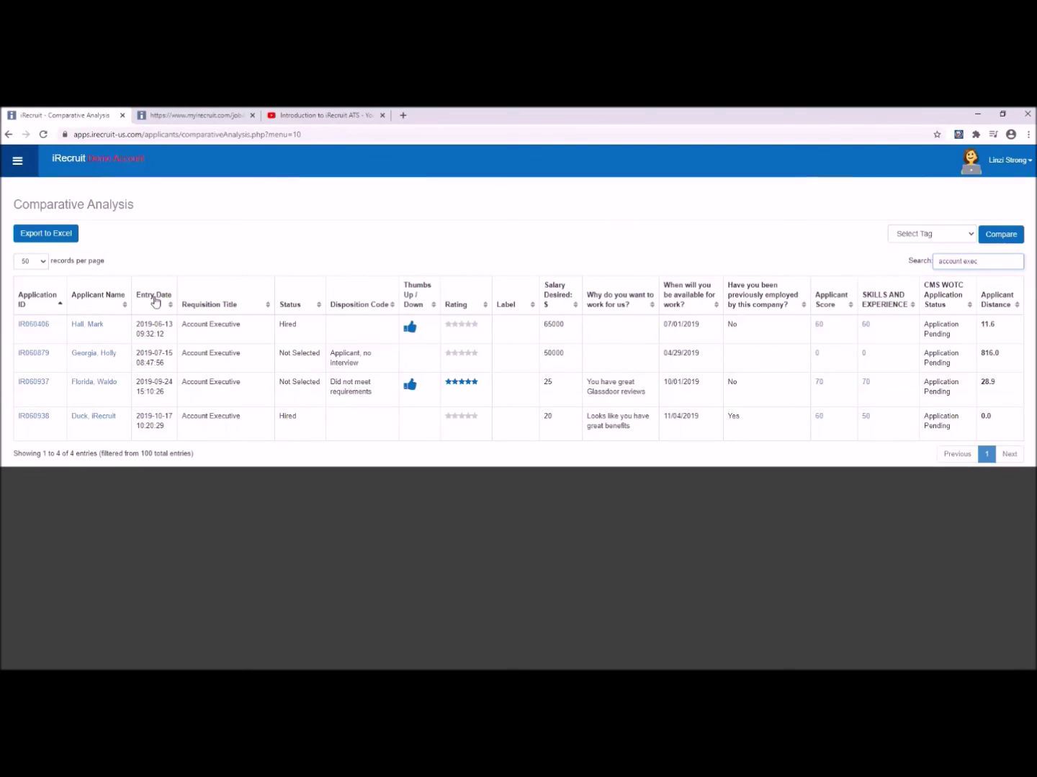
Sort the Account Executive applicants by status, then by rating descending so the five-star applicant leads
{"action": "left_click", "coordinate": [290, 306]}
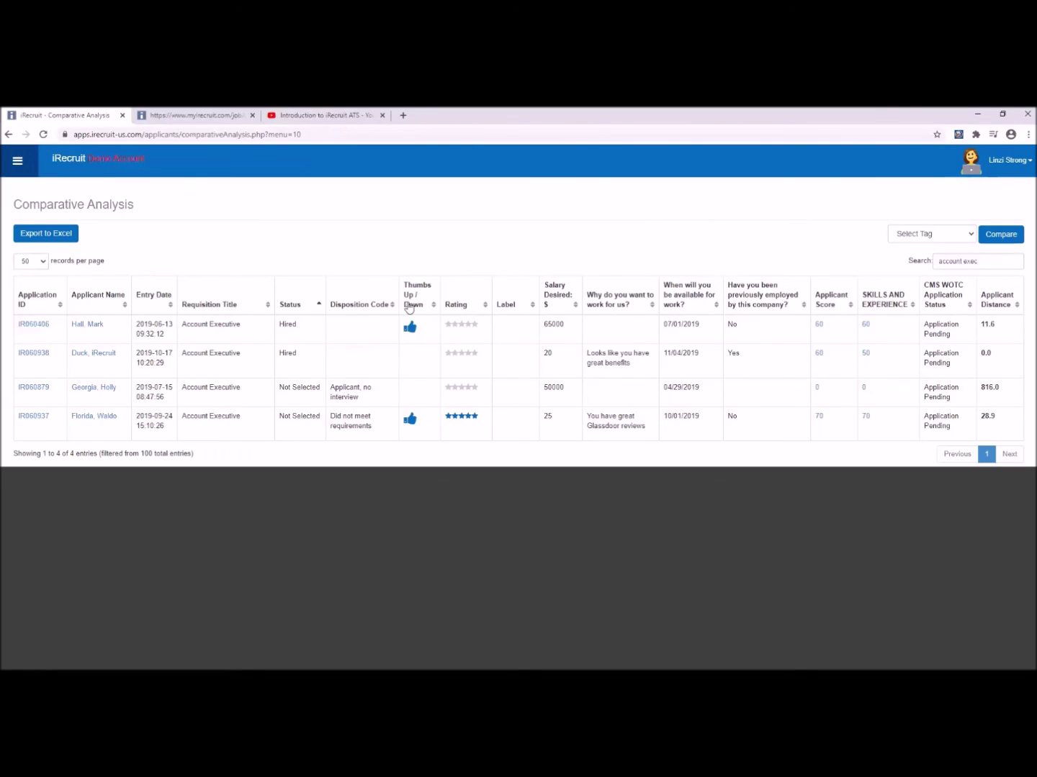
{"action": "left_click", "coordinate": [459, 302]}
{"action": "left_click", "coordinate": [459, 302]}
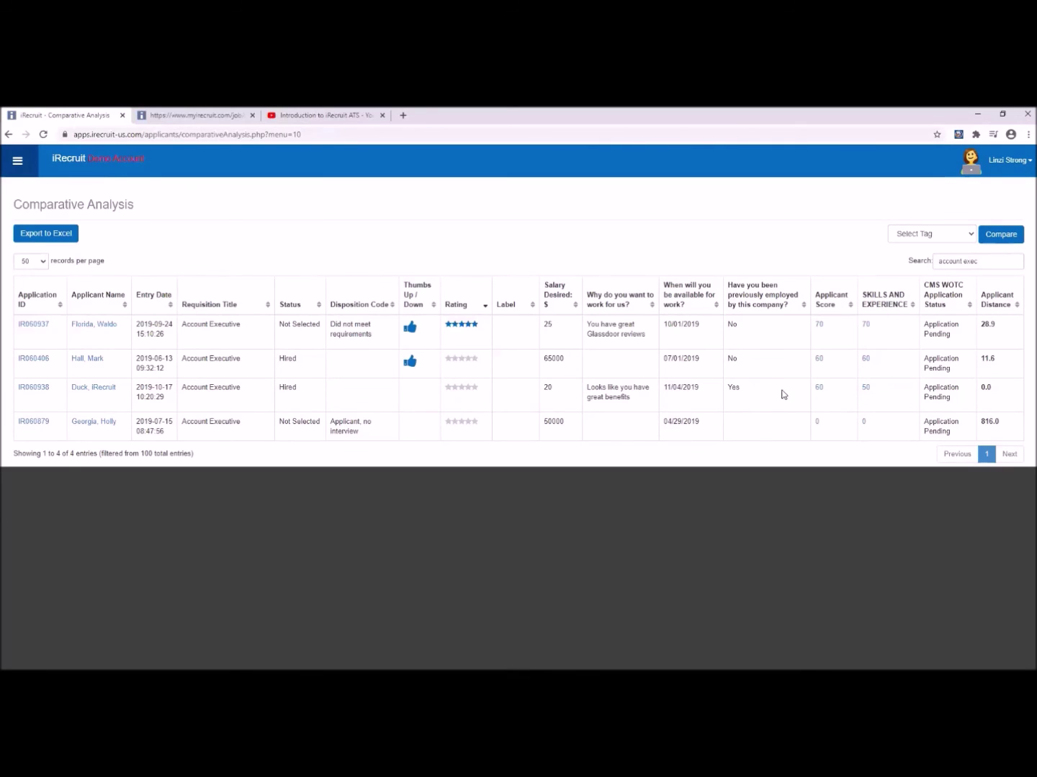
{"action": "left_click", "coordinate": [820, 326]}
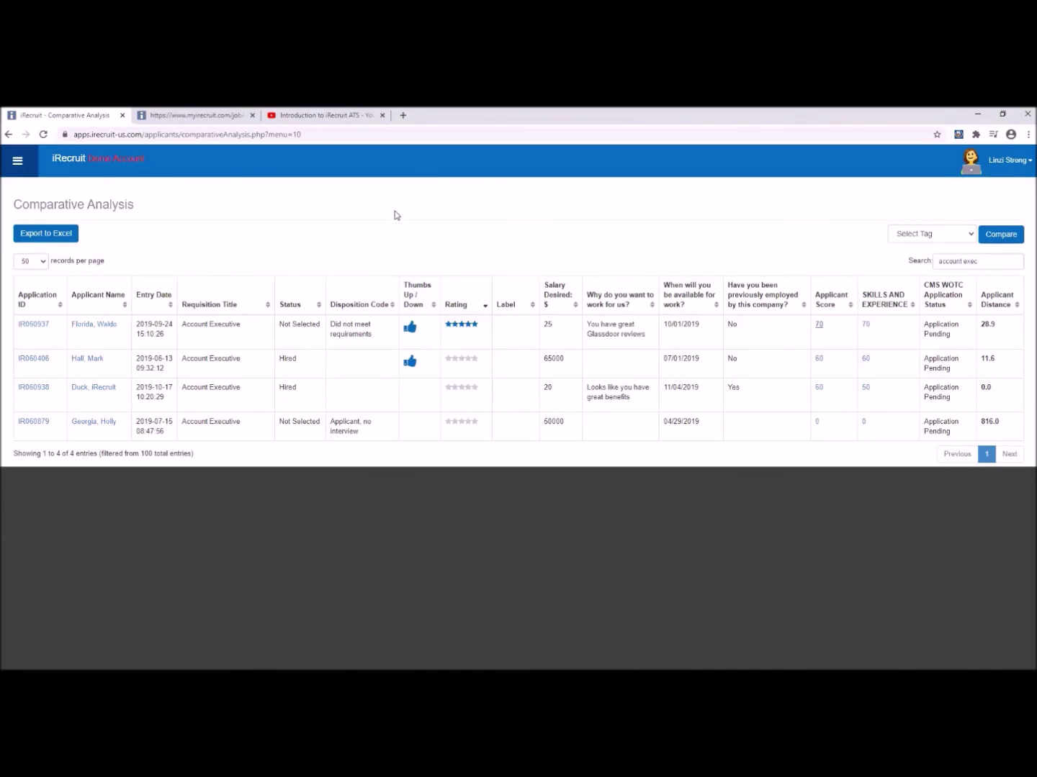
Return to the Dashboard and open the New Applications list
{"action": "left_click", "coordinate": [68, 159]}
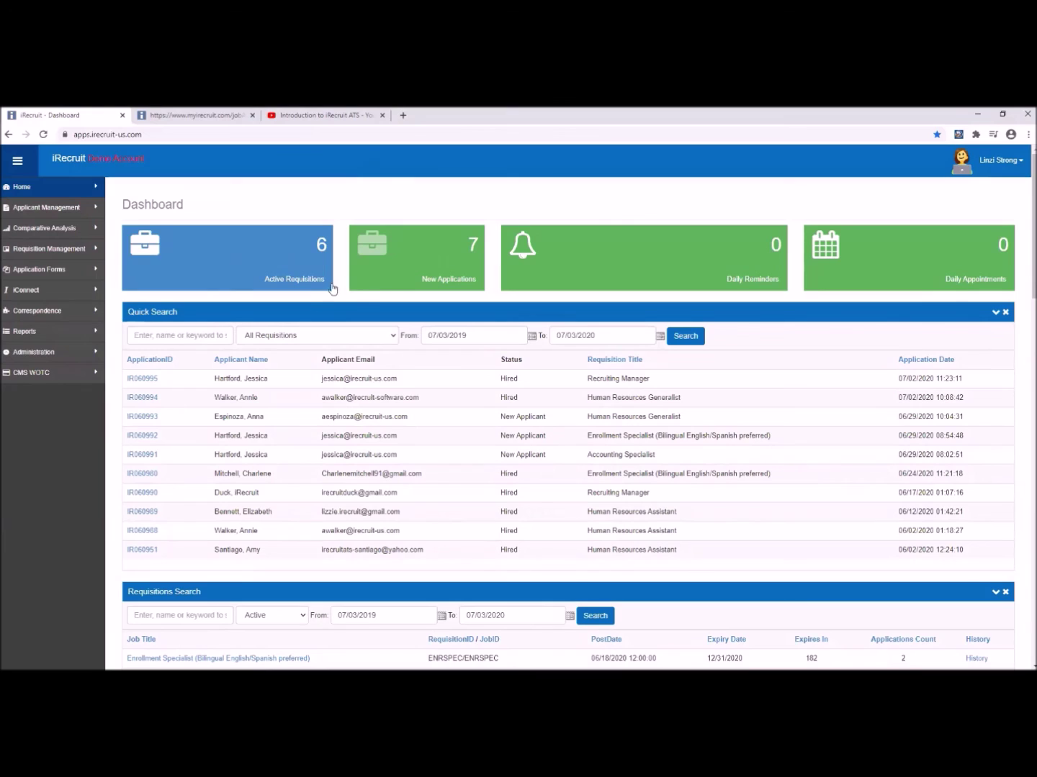
{"action": "left_click", "coordinate": [440, 260]}
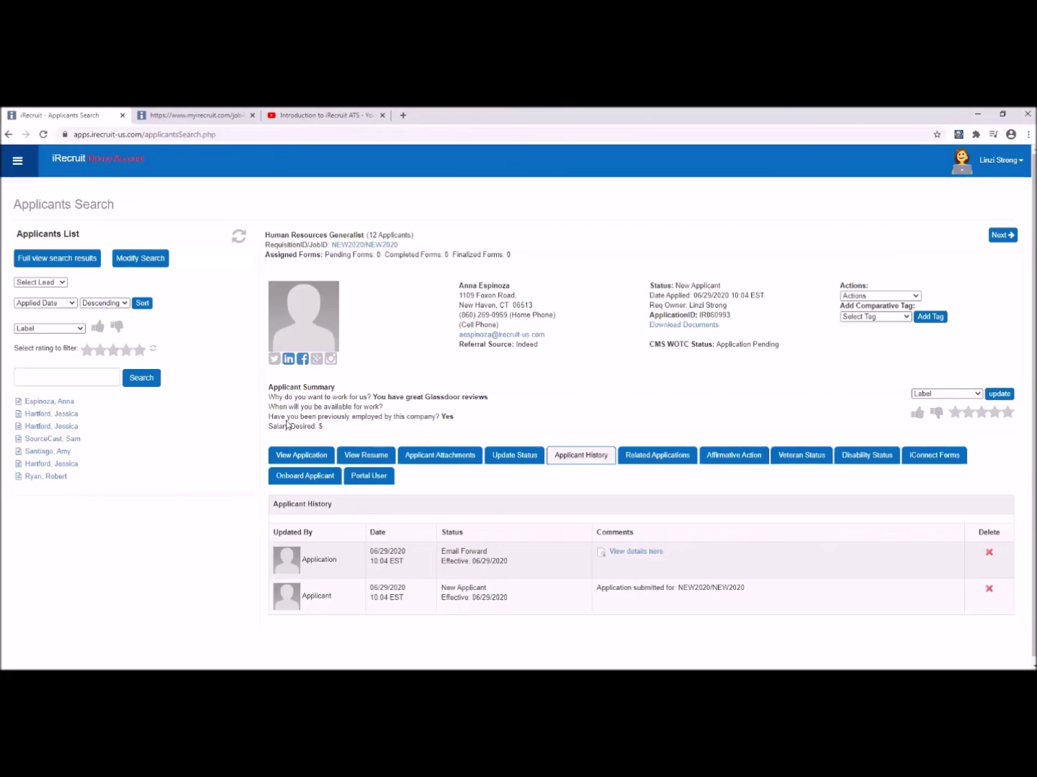
Switch to the full view of search results listing all seven new applicants
{"action": "left_click", "coordinate": [64, 263]}
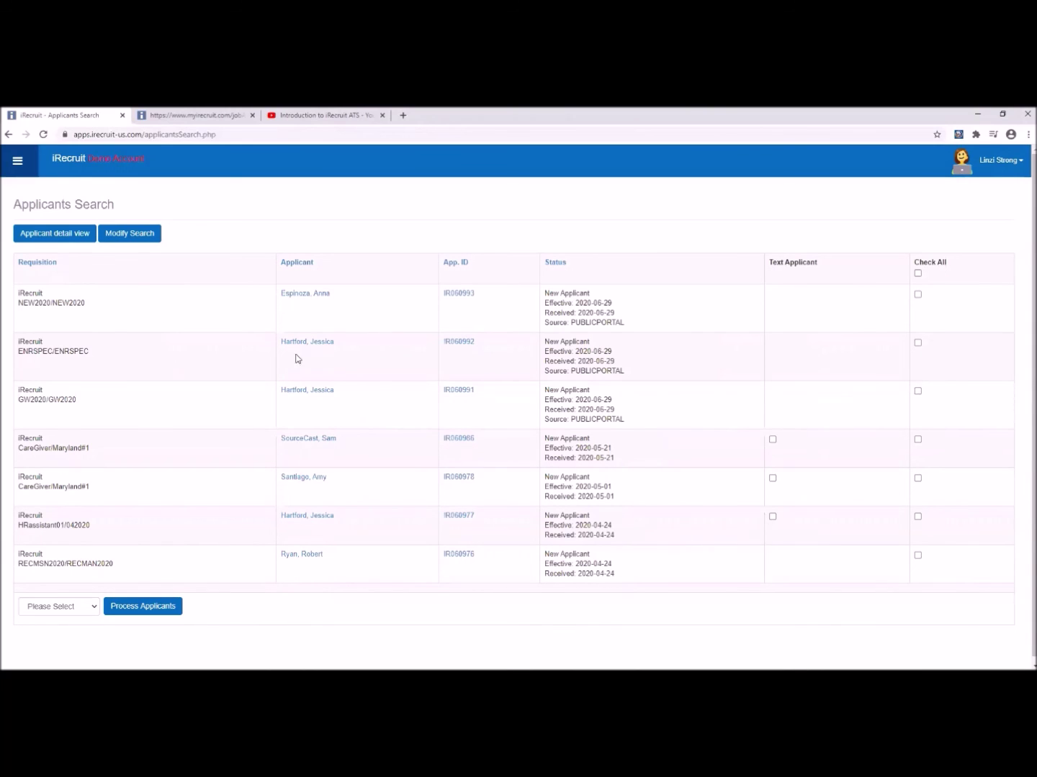
Select all seven applicants and run the Contact Applicants bulk action on them
{"action": "left_click", "coordinate": [918, 274]}
{"action": "left_click", "coordinate": [79, 608]}
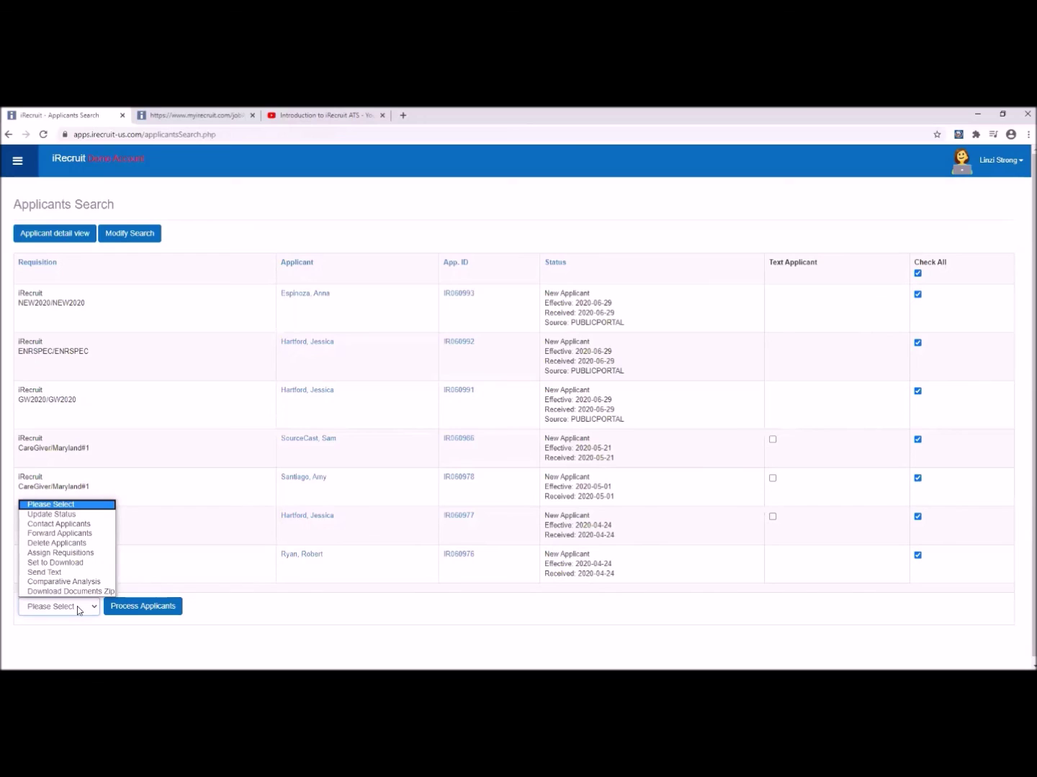
{"action": "left_click", "coordinate": [86, 524]}
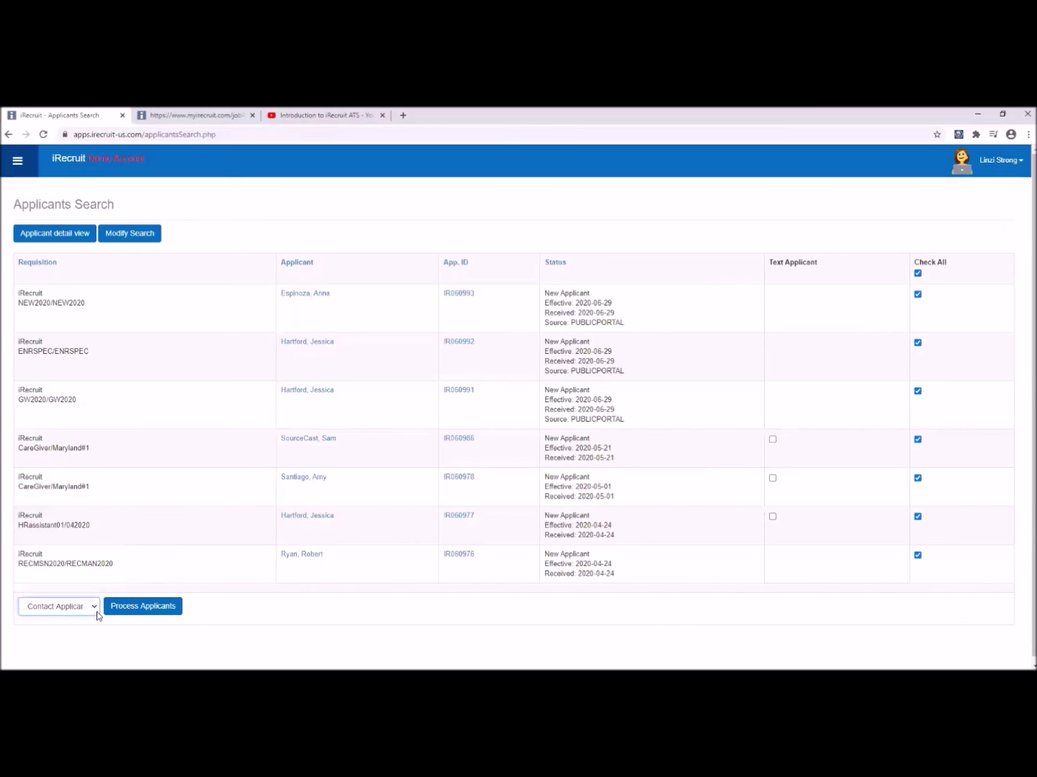
{"action": "left_click", "coordinate": [143, 608]}
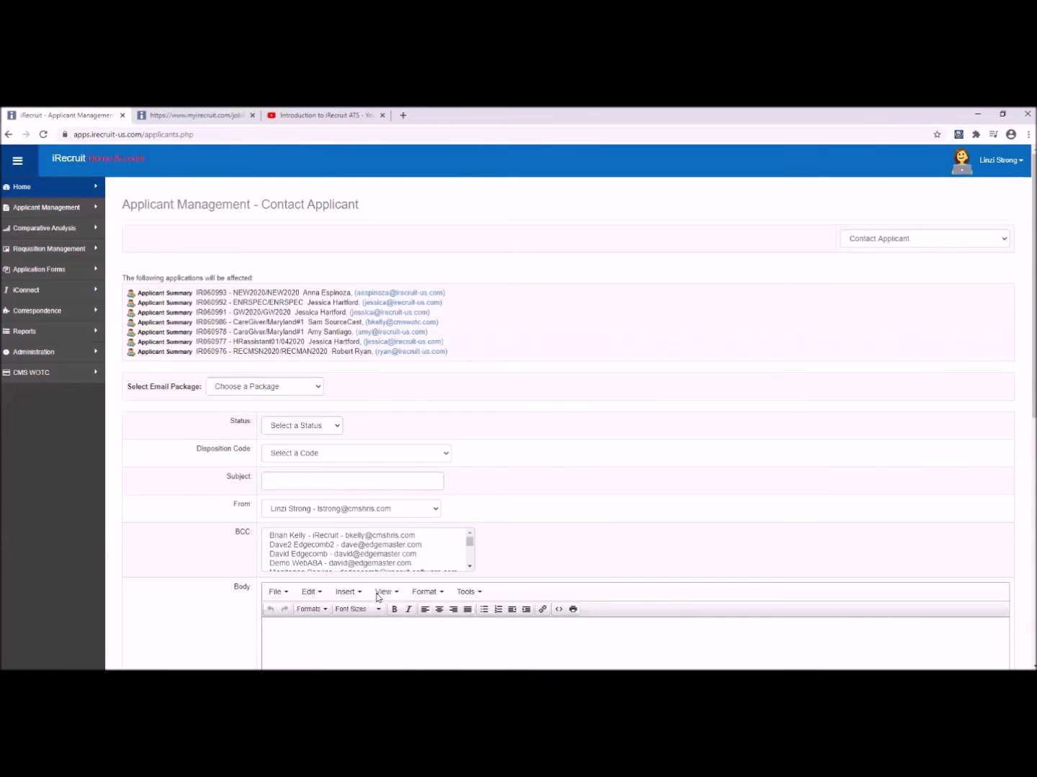
Send the Rejection Email template to all seven selected applicants
{"action": "scroll", "coordinate": [393, 418], "scroll_direction": "down", "scroll_amount": 2}
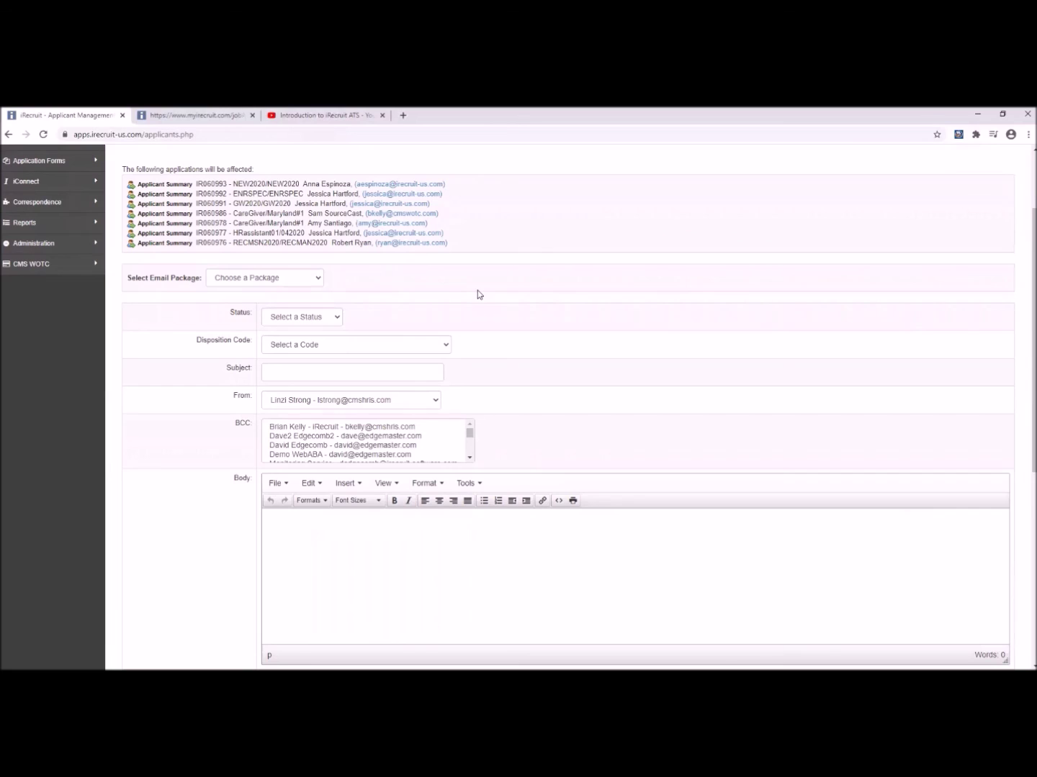
{"action": "left_click", "coordinate": [309, 280]}
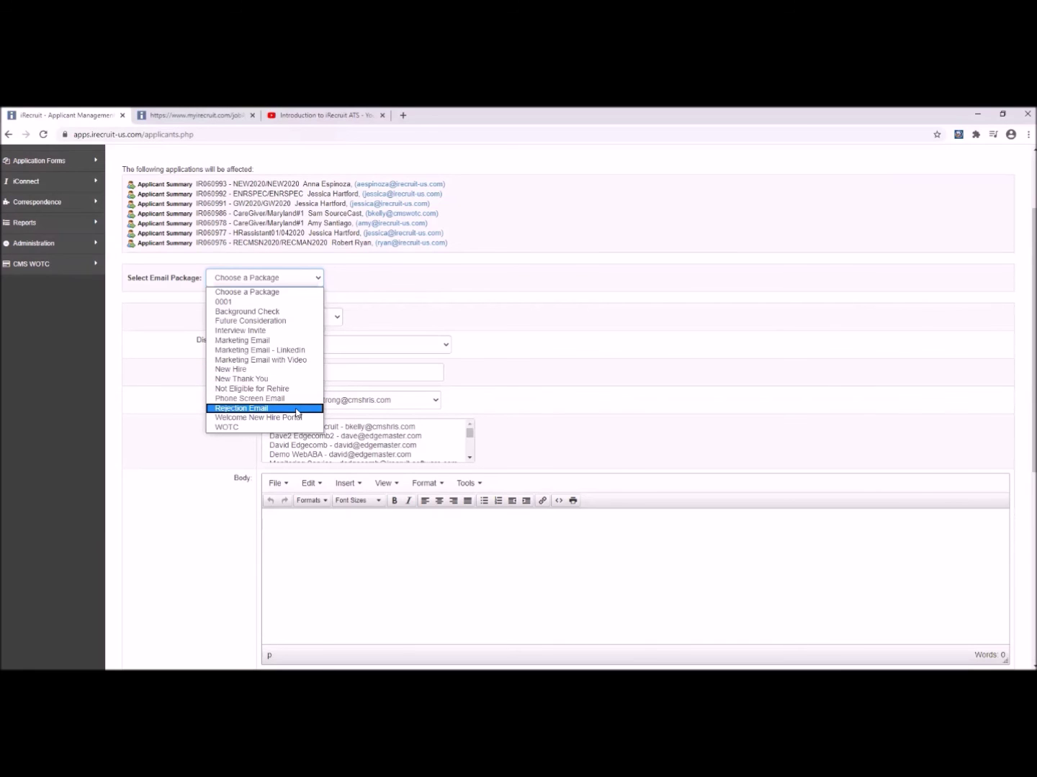
{"action": "left_click", "coordinate": [295, 408]}
{"action": "scroll", "coordinate": [765, 364], "scroll_direction": "down", "scroll_amount": 3}
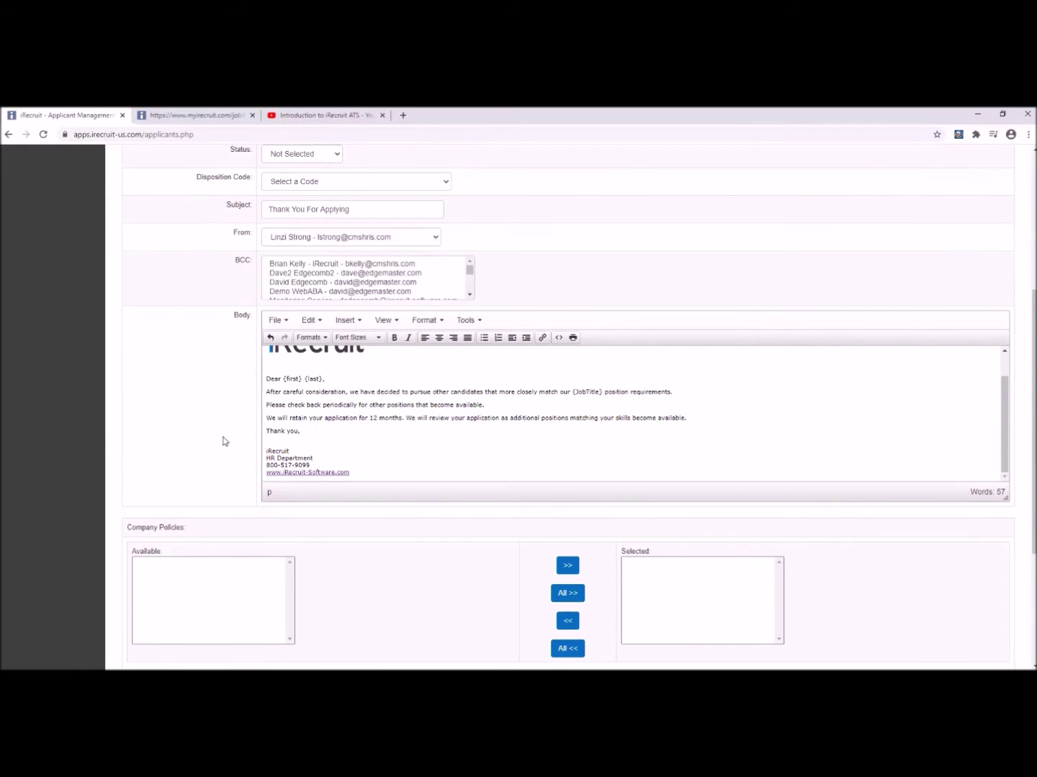
{"action": "scroll", "coordinate": [410, 551], "scroll_direction": "down", "scroll_amount": 3}
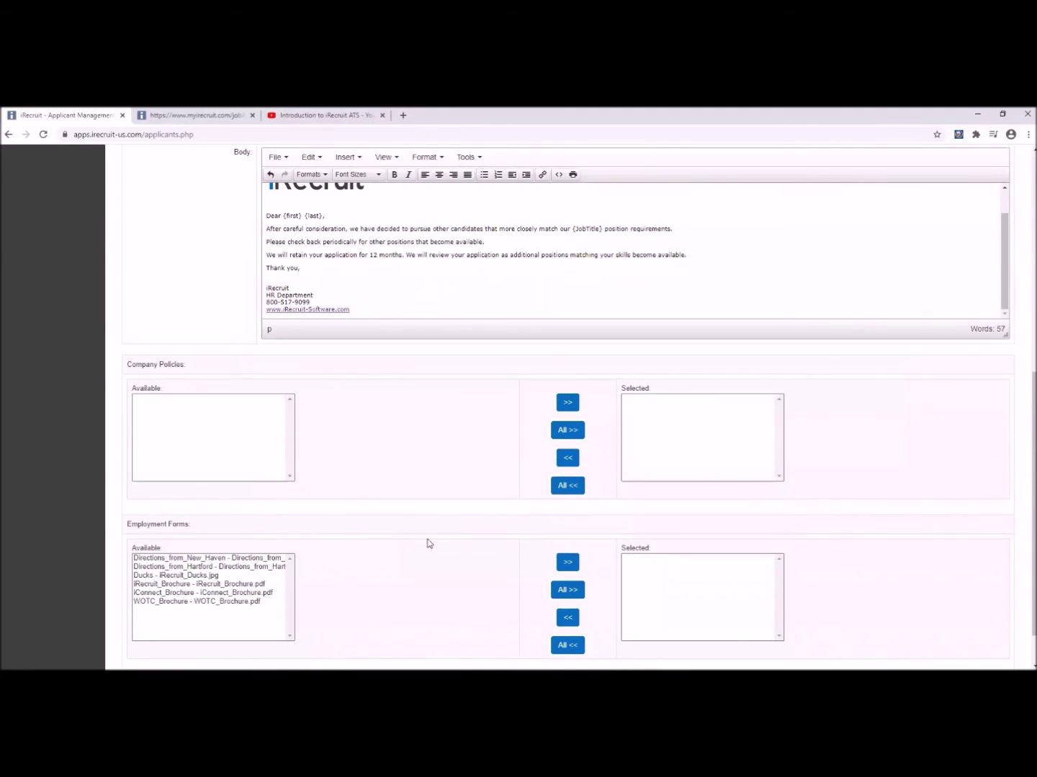
{"action": "scroll", "coordinate": [431, 542], "scroll_direction": "down", "scroll_amount": 1}
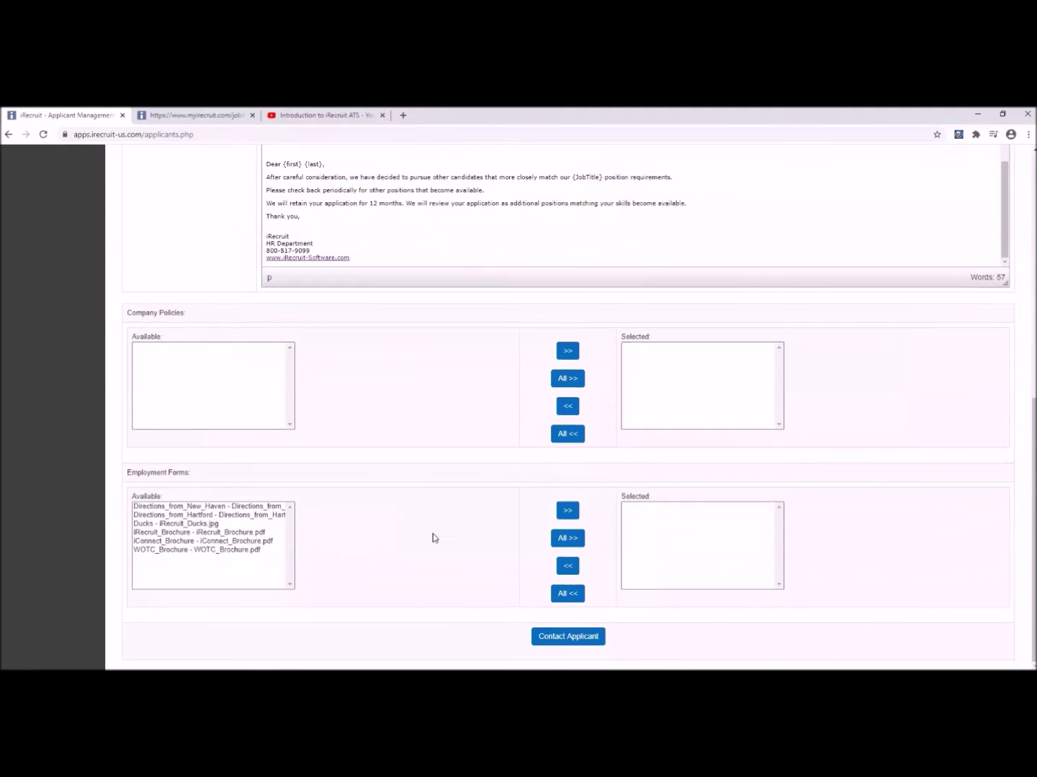
{"action": "left_click", "coordinate": [564, 635]}
Open the first affected applicant's Applicant Summary
{"action": "scroll", "coordinate": [585, 625], "scroll_direction": "down", "scroll_amount": 2}
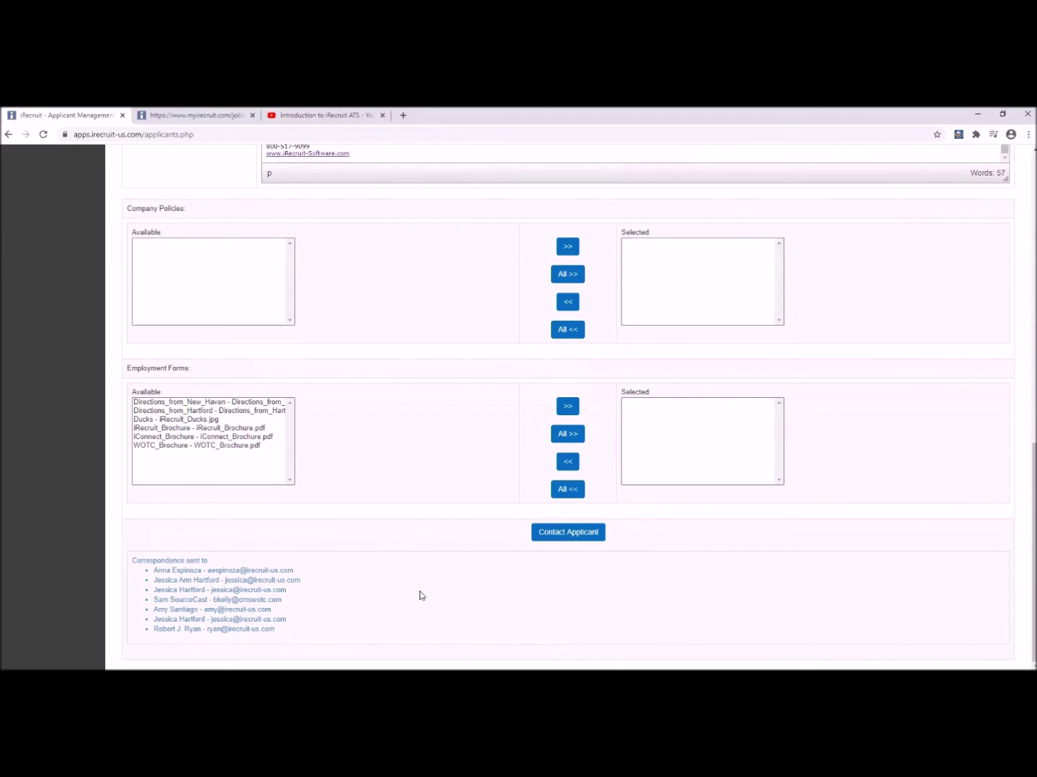
{"action": "scroll", "coordinate": [421, 594], "scroll_direction": "up", "scroll_amount": 9}
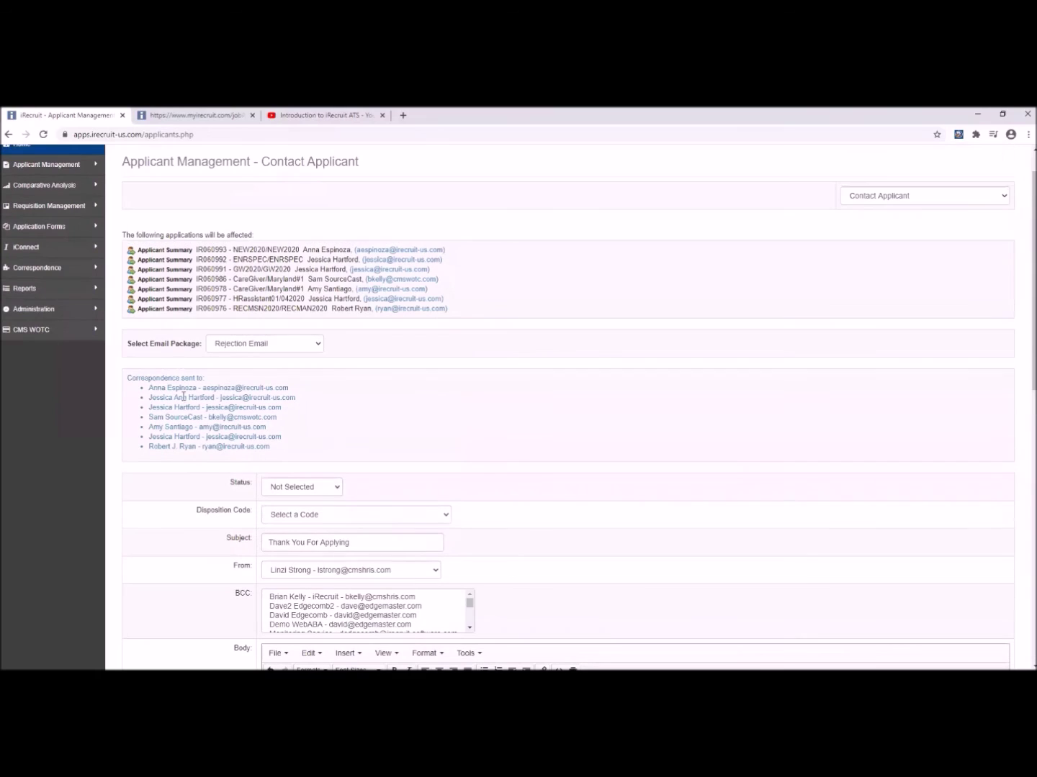
{"action": "left_click", "coordinate": [165, 250]}
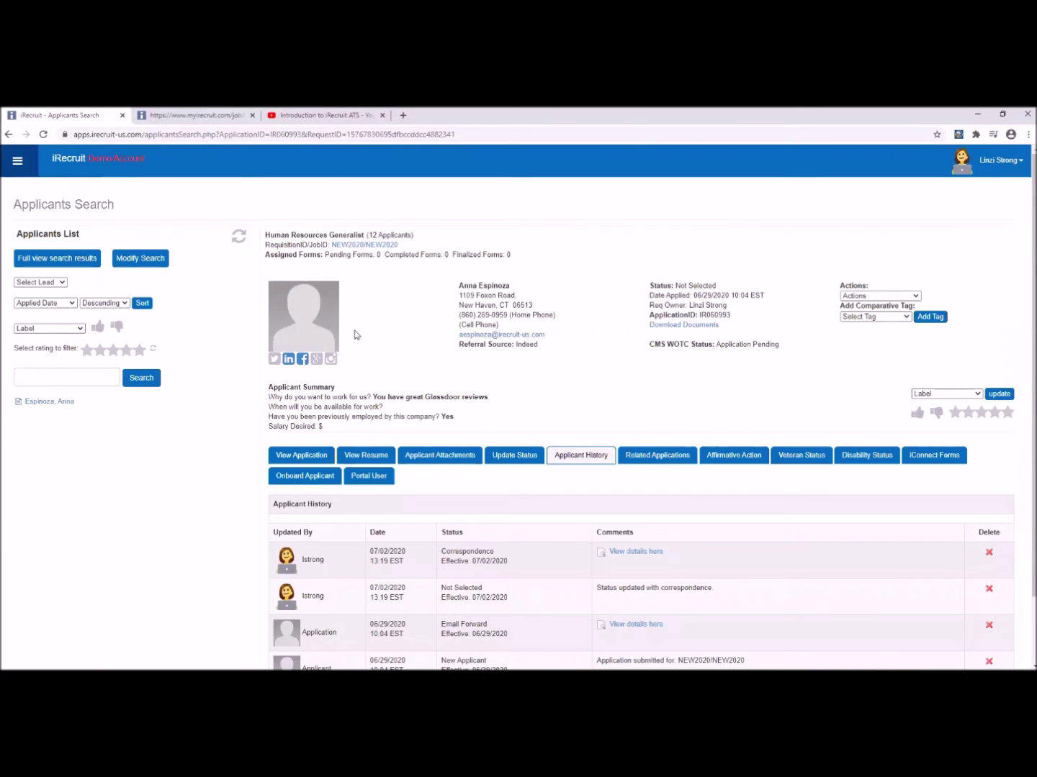
View the sent correspondence details in the Applicant History, then return to the Dashboard
{"action": "left_click", "coordinate": [645, 555]}
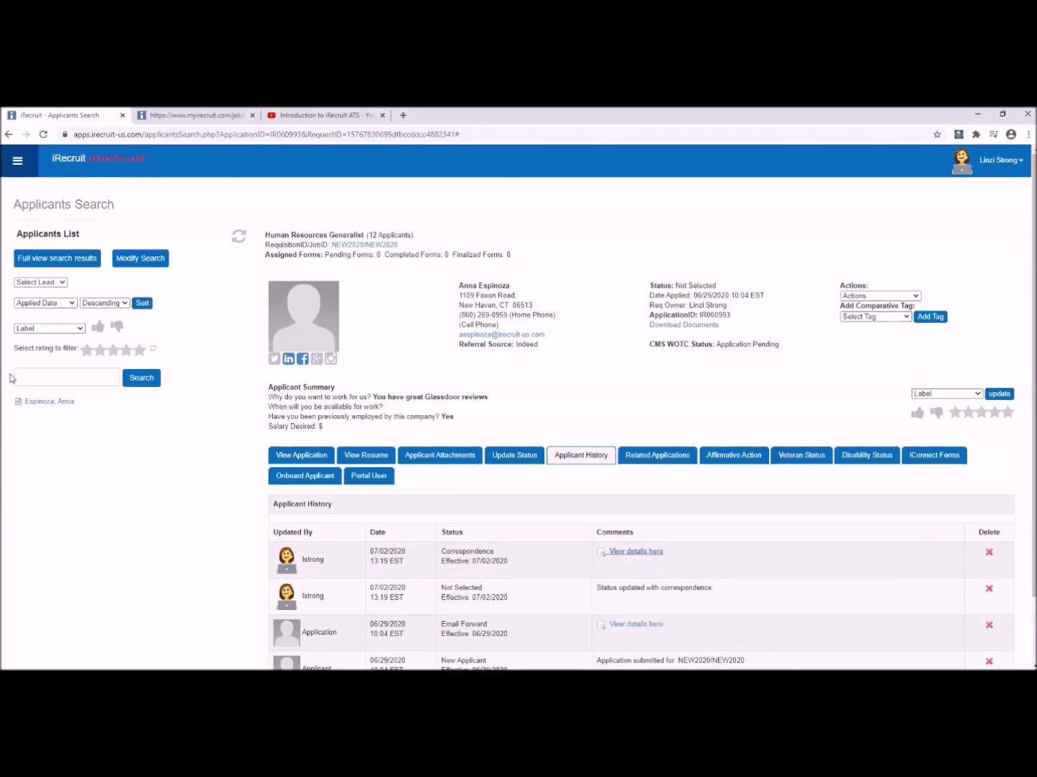
{"action": "left_click", "coordinate": [69, 159]}
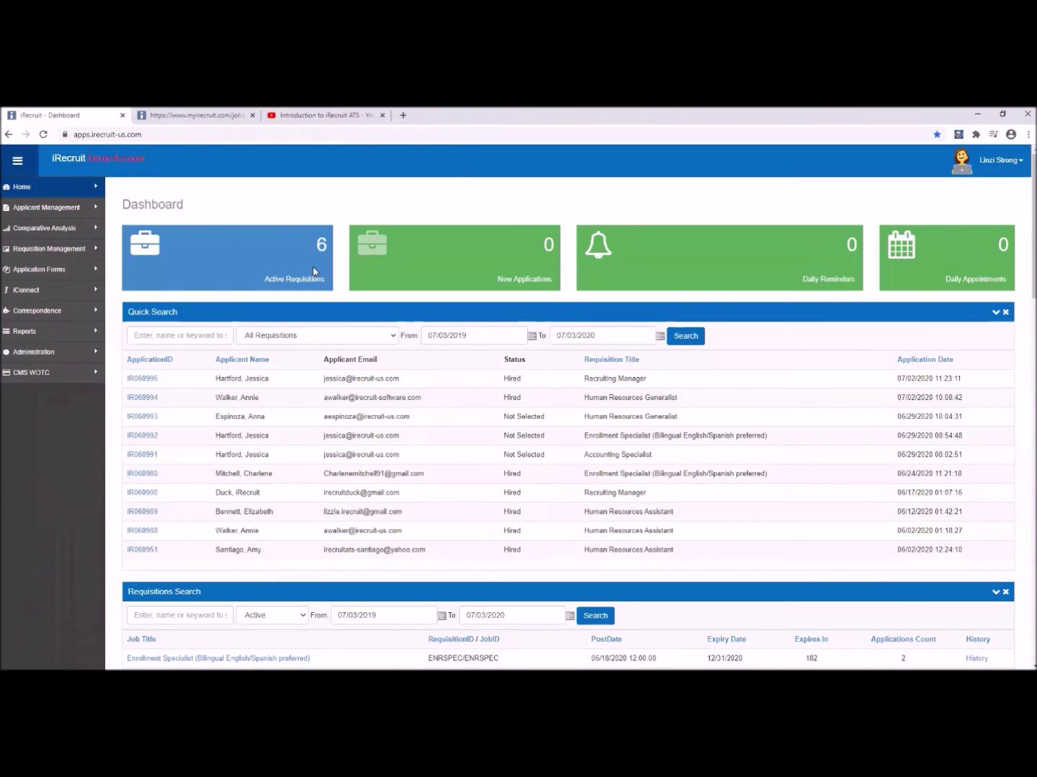
Switch to the myirecruit.com tab showing the Recruiting Manager application form
{"action": "left_click", "coordinate": [229, 114]}
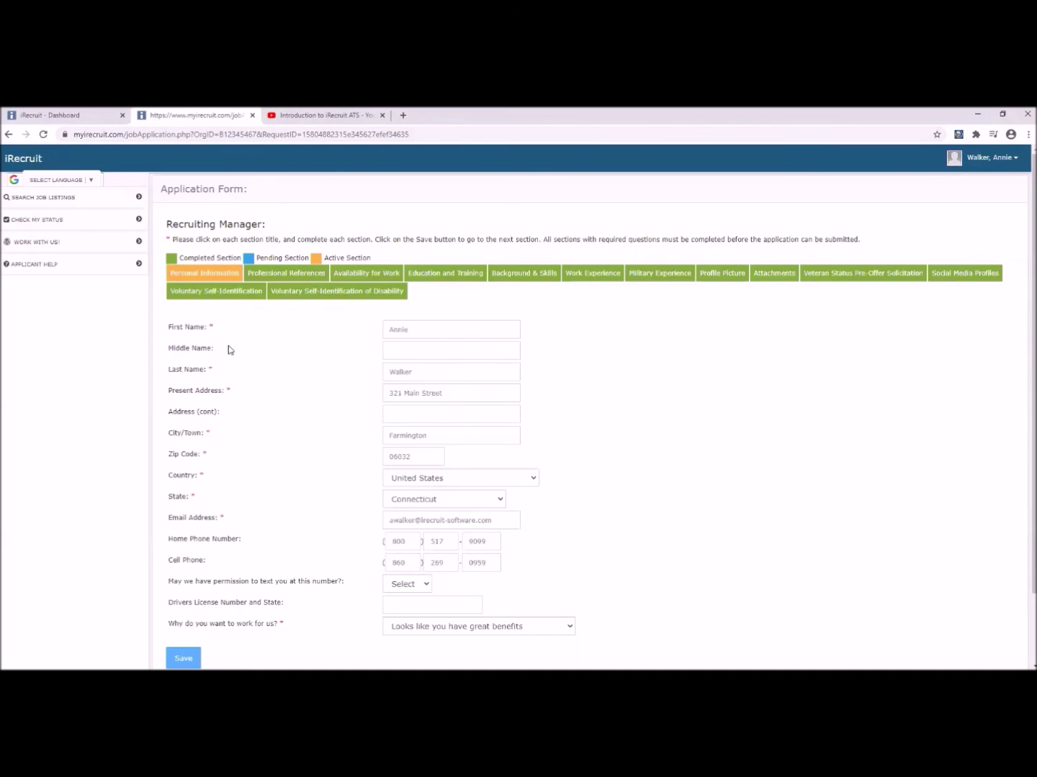
Agree to the authorization, sign the Recruiting Manager application with the applicant's full name, and submit it
{"action": "scroll", "coordinate": [245, 363], "scroll_direction": "down", "scroll_amount": 1}
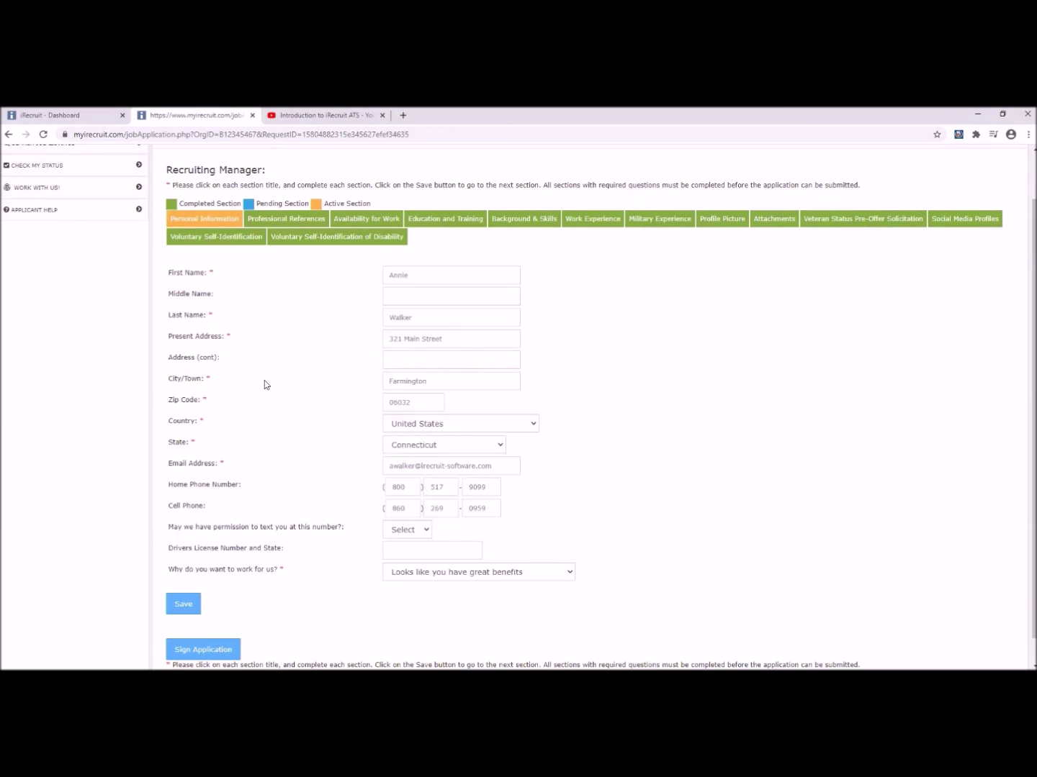
{"action": "left_click", "coordinate": [211, 651]}
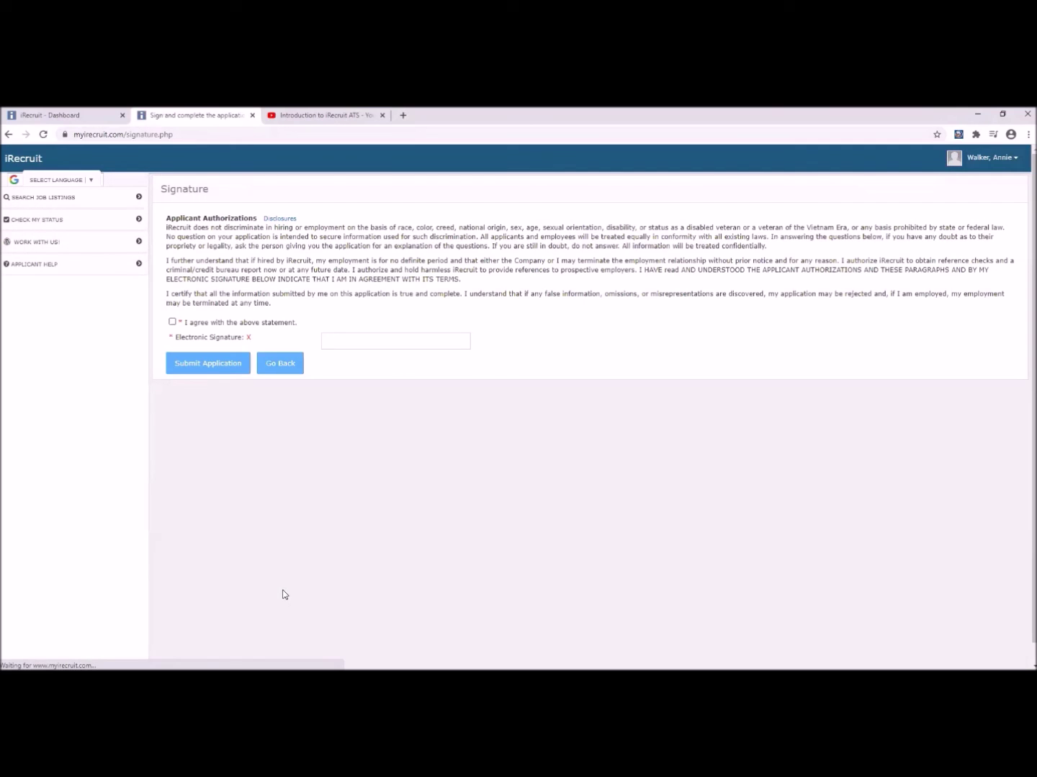
{"action": "left_click", "coordinate": [172, 322]}
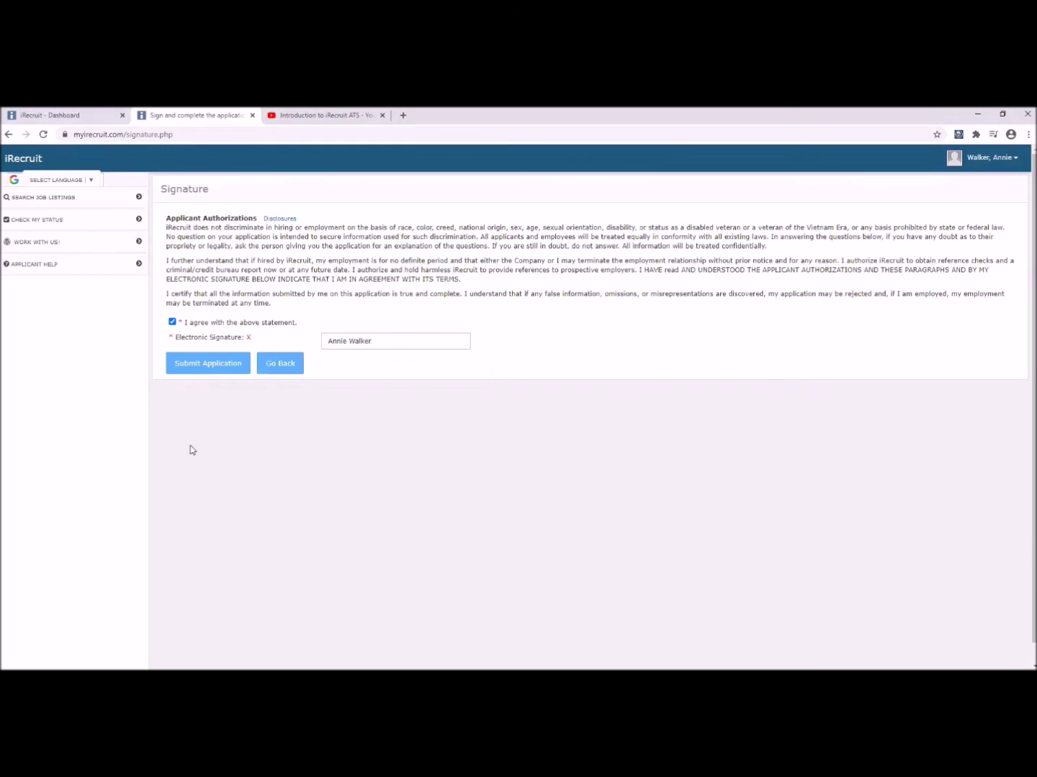
{"action": "left_click", "coordinate": [211, 372]}
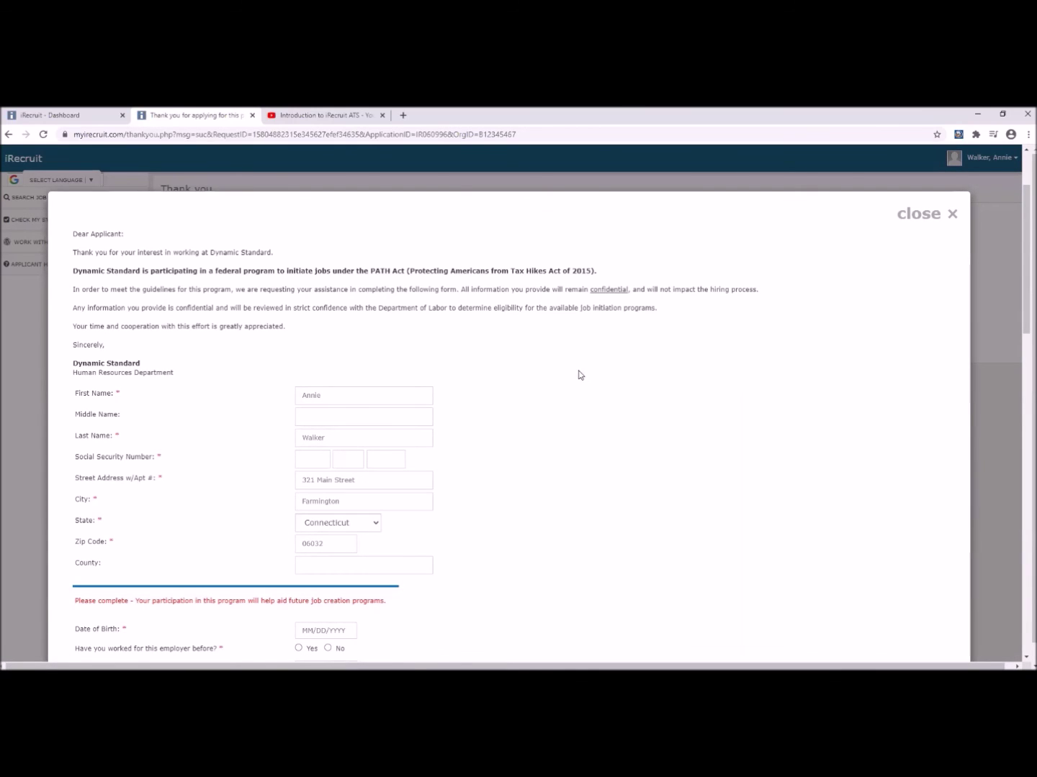
Enter the applicant's Social Security number and date of birth on the WOTC form
{"action": "scroll", "coordinate": [580, 376], "scroll_direction": "down", "scroll_amount": 1}
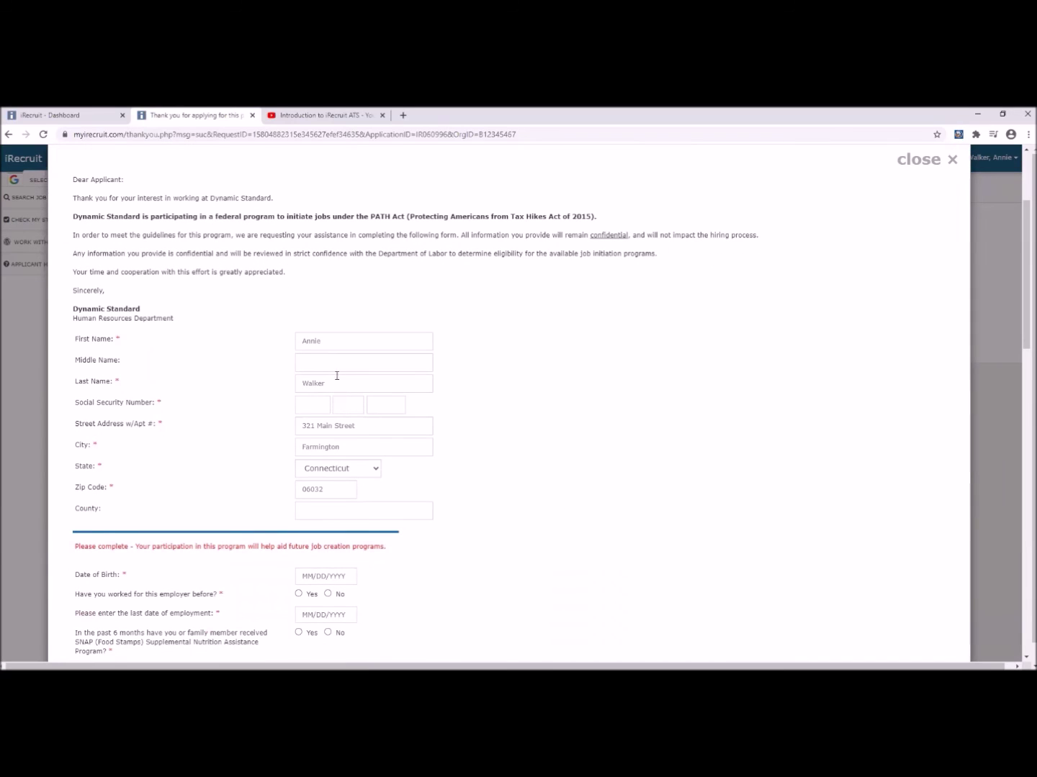
{"action": "scroll", "coordinate": [322, 399], "scroll_direction": "down", "scroll_amount": 1}
{"action": "type", "text": "555555555"}
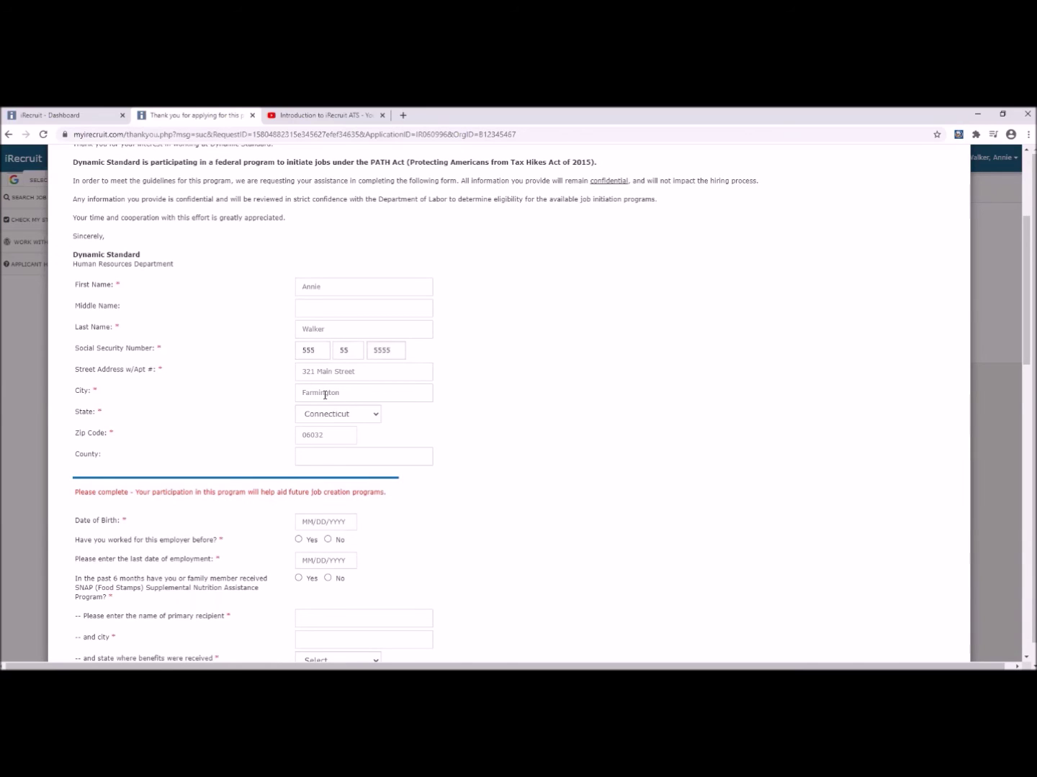
{"action": "scroll", "coordinate": [508, 410], "scroll_direction": "down", "scroll_amount": 3}
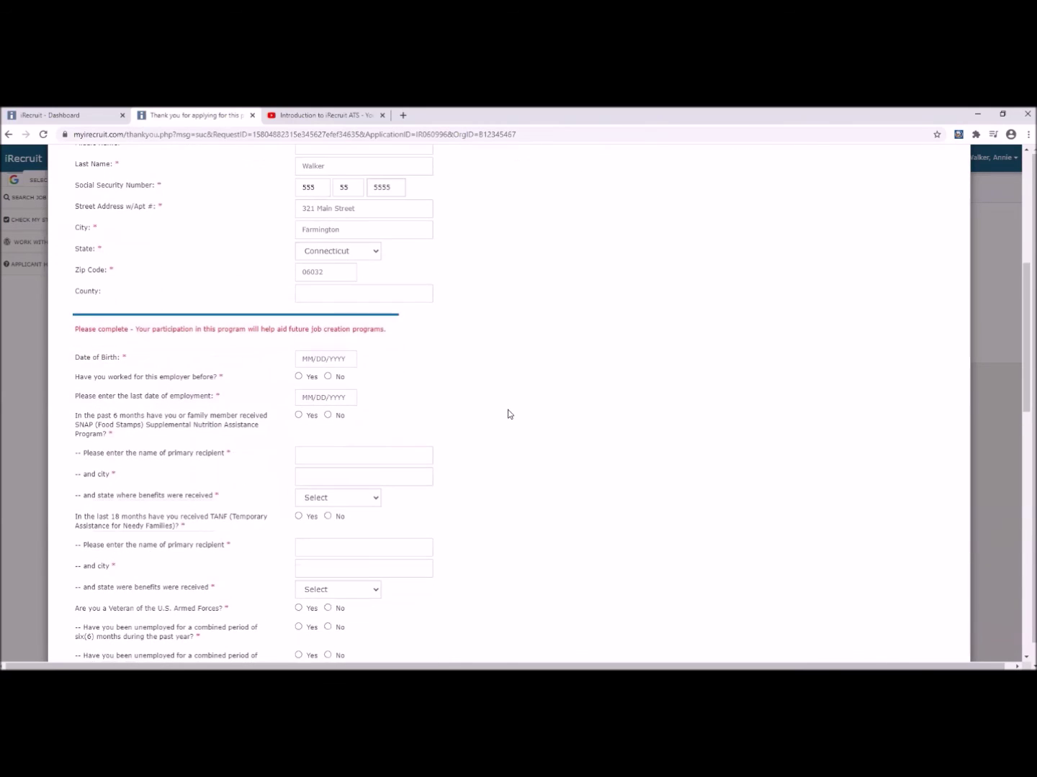
{"action": "scroll", "coordinate": [507, 413], "scroll_direction": "down", "scroll_amount": 3}
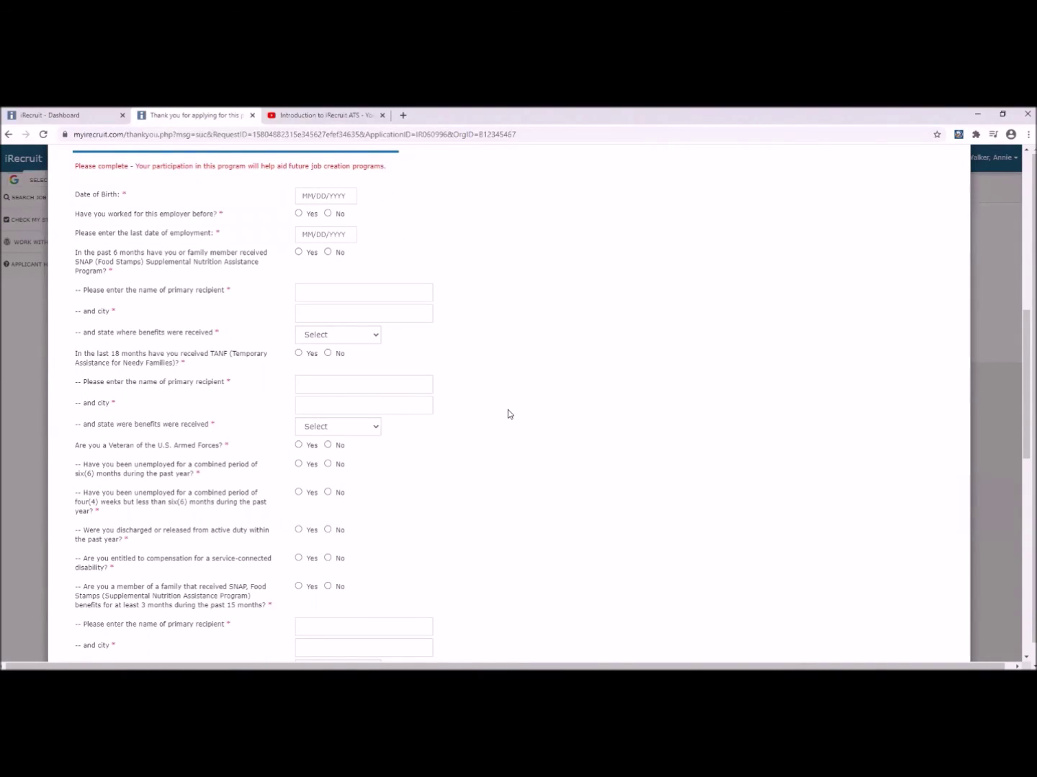
{"action": "left_click", "coordinate": [300, 195]}
{"action": "type", "text": "07/02/1999"}
Answer No to every WOTC eligibility question except long-term unemployment, which is Yes
{"action": "left_click", "coordinate": [327, 214]}
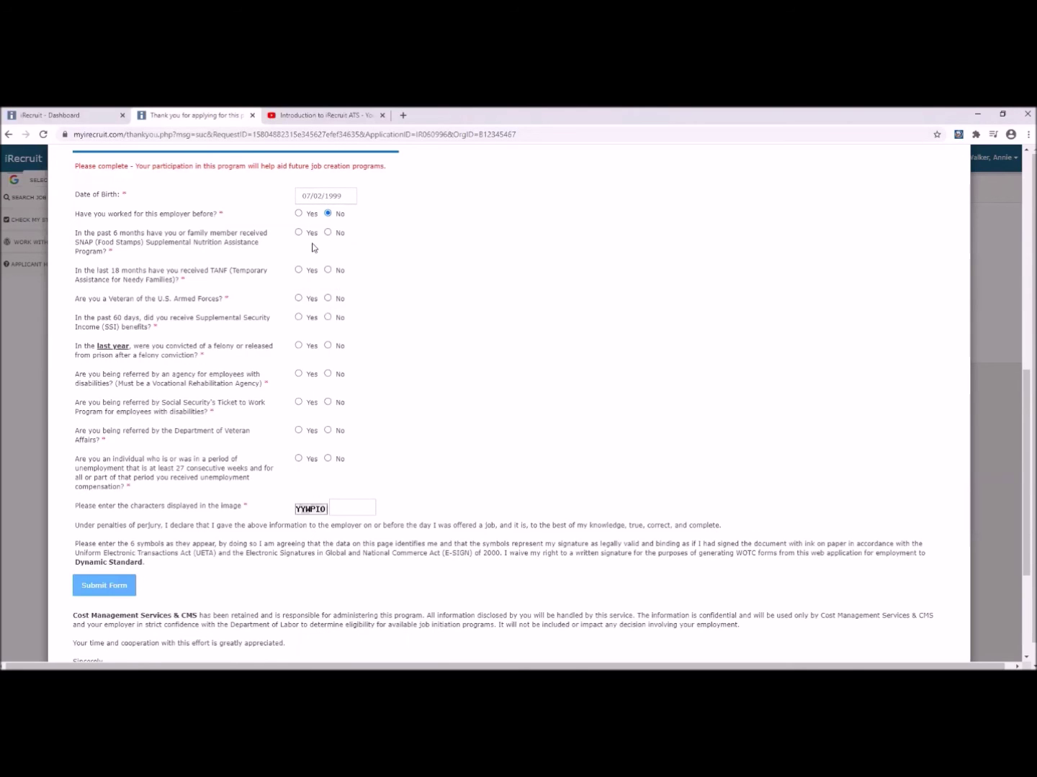
{"action": "left_click", "coordinate": [327, 270]}
{"action": "left_click", "coordinate": [328, 299]}
{"action": "left_click", "coordinate": [329, 318]}
{"action": "left_click", "coordinate": [328, 346]}
{"action": "left_click", "coordinate": [329, 373]}
{"action": "left_click", "coordinate": [328, 403]}
{"action": "left_click", "coordinate": [329, 430]}
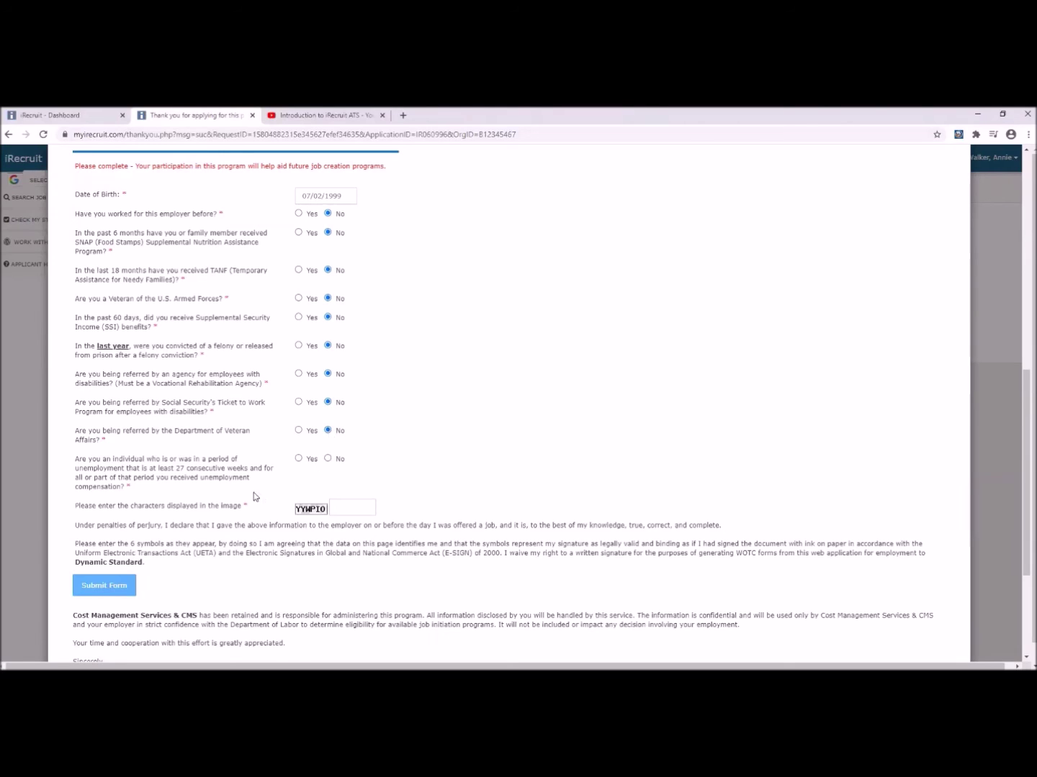
{"action": "left_click", "coordinate": [298, 459]}
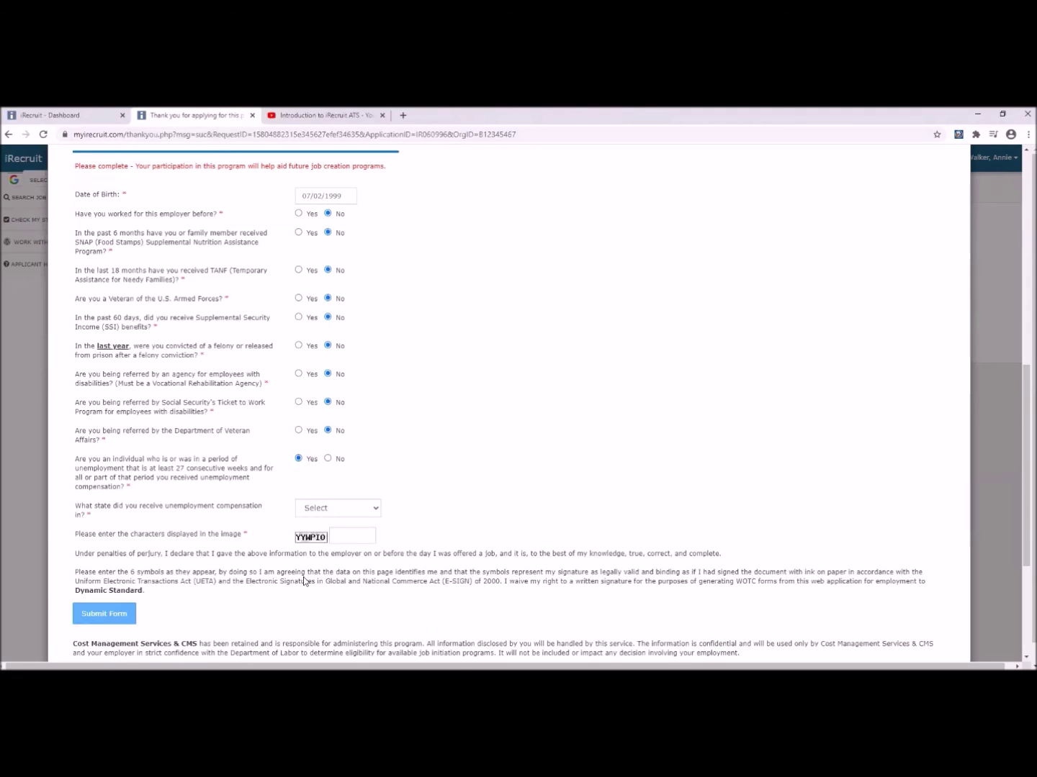
Pick Connecticut as the unemployment compensation state, fill in the image verification code, and submit
{"action": "left_click", "coordinate": [348, 511]}
{"action": "key", "text": "k"}
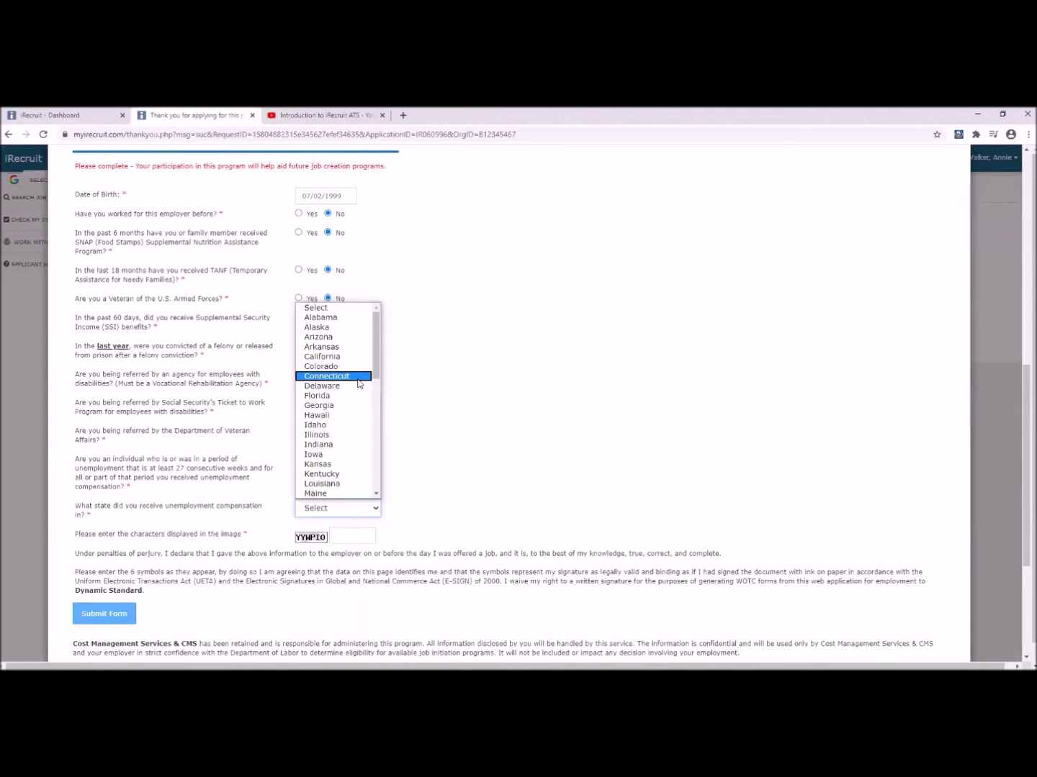
{"action": "left_click", "coordinate": [326, 375]}
{"action": "left_click", "coordinate": [338, 531]}
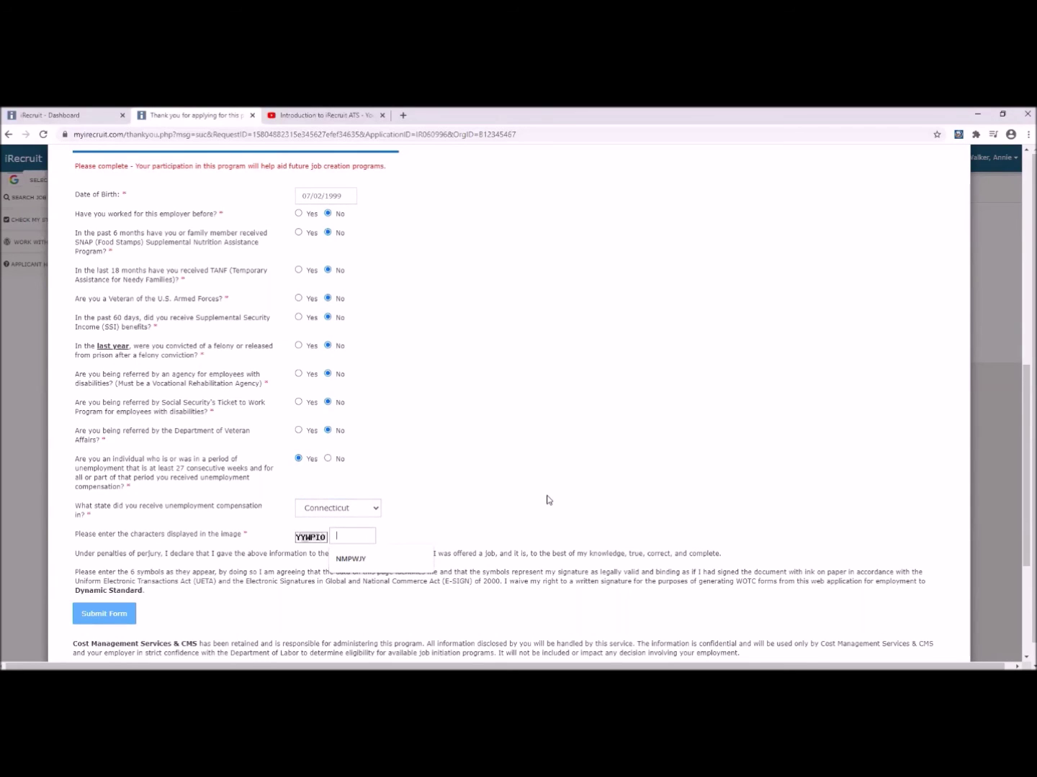
{"action": "type", "text": "YY"}
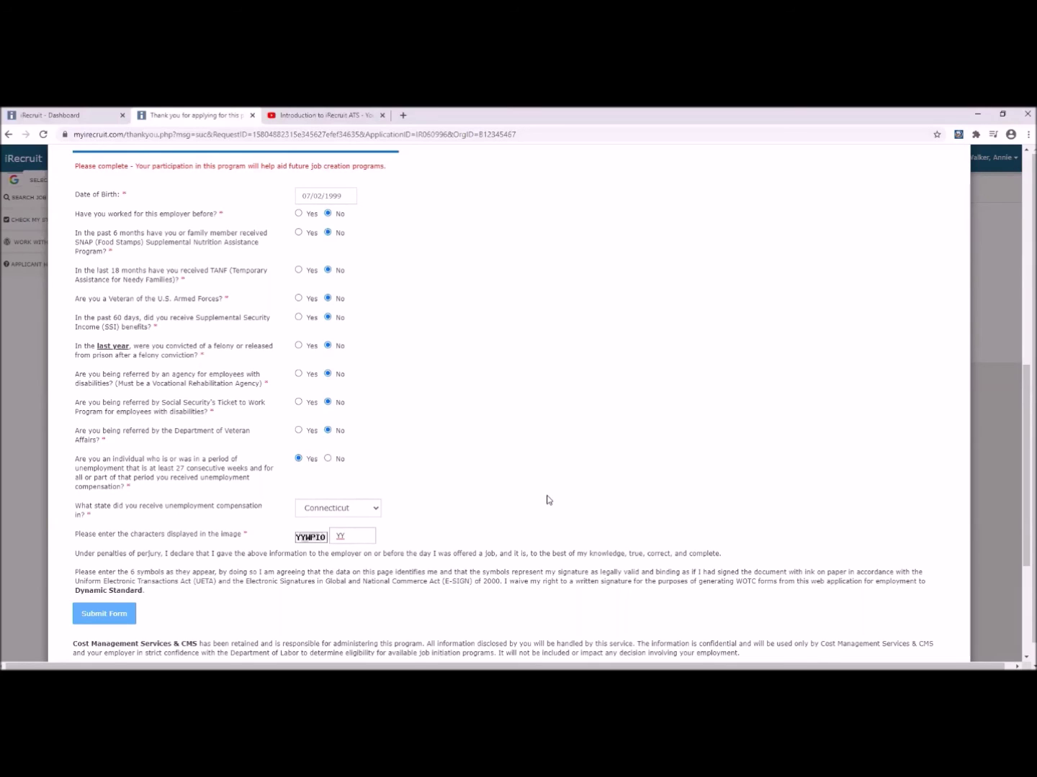
{"action": "type", "text": "WPIO"}
{"action": "left_click", "coordinate": [117, 619]}
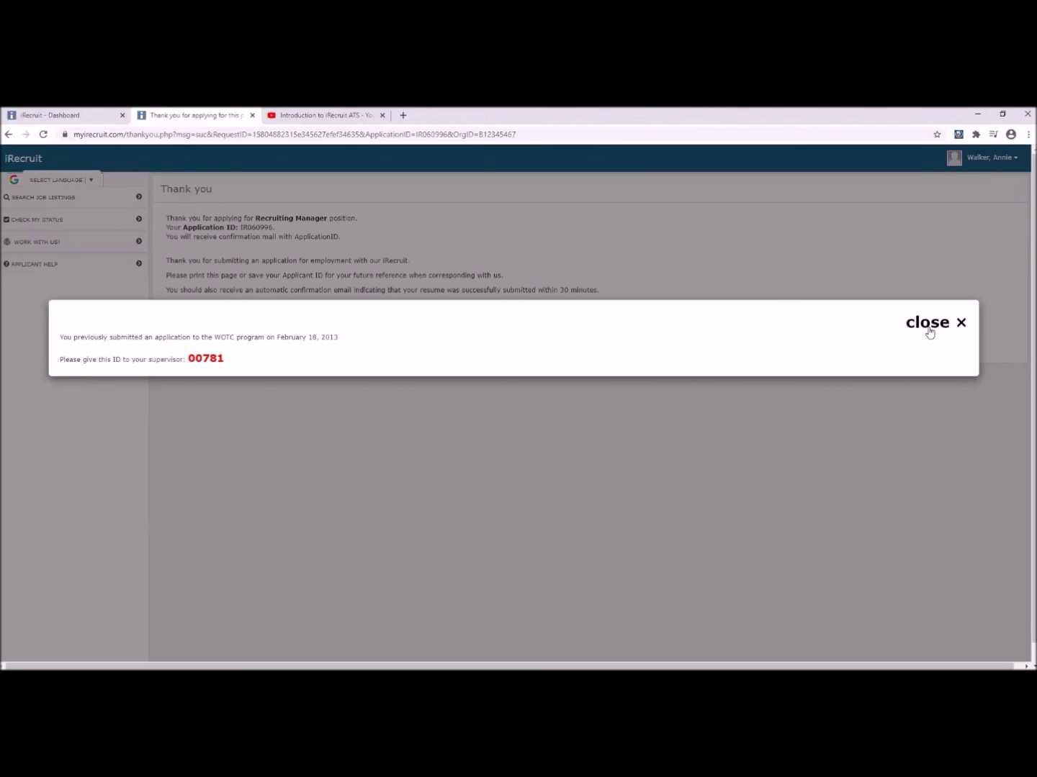
Dismiss the WOTC confirmation message and return to the recruiter dashboard
{"action": "left_click_drag", "start_coordinate": [929, 331], "coordinate": [540, 357]}
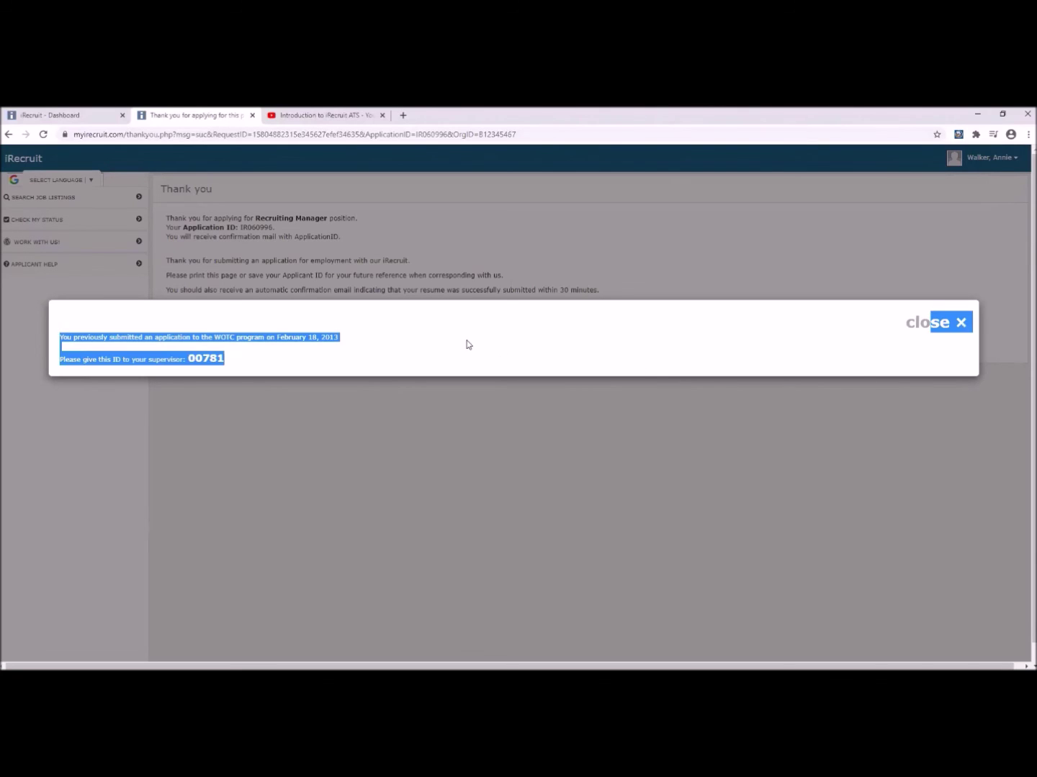
{"action": "left_click", "coordinate": [908, 323]}
{"action": "left_click", "coordinate": [930, 326]}
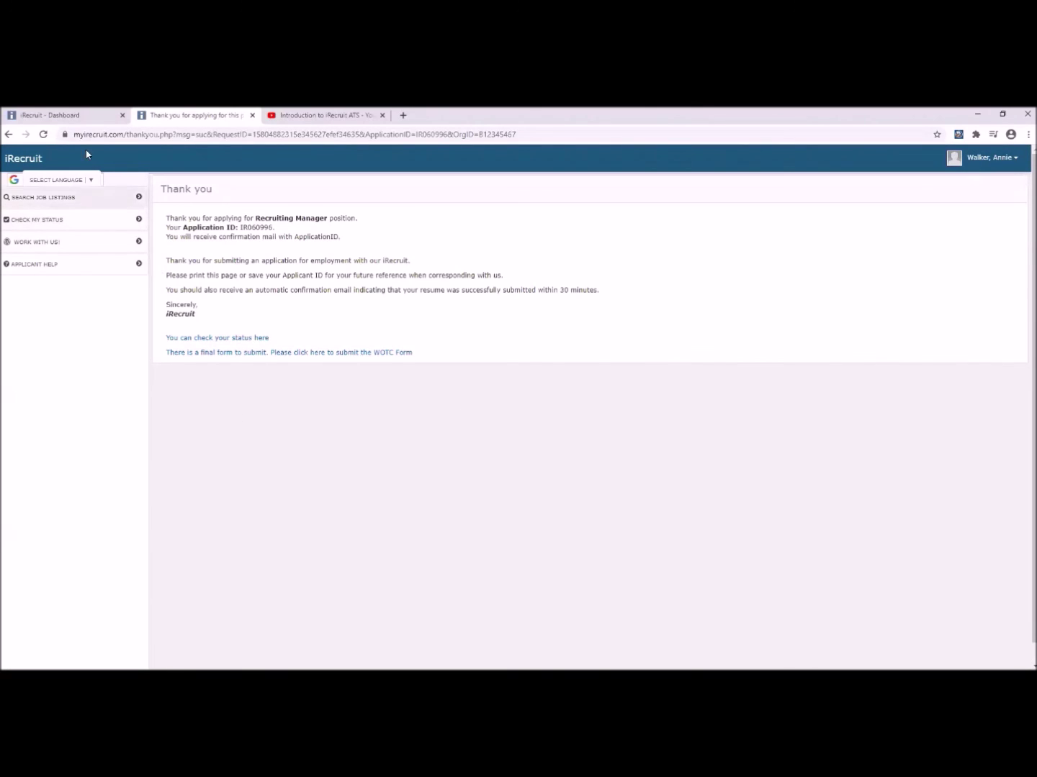
{"action": "left_click", "coordinate": [72, 119]}
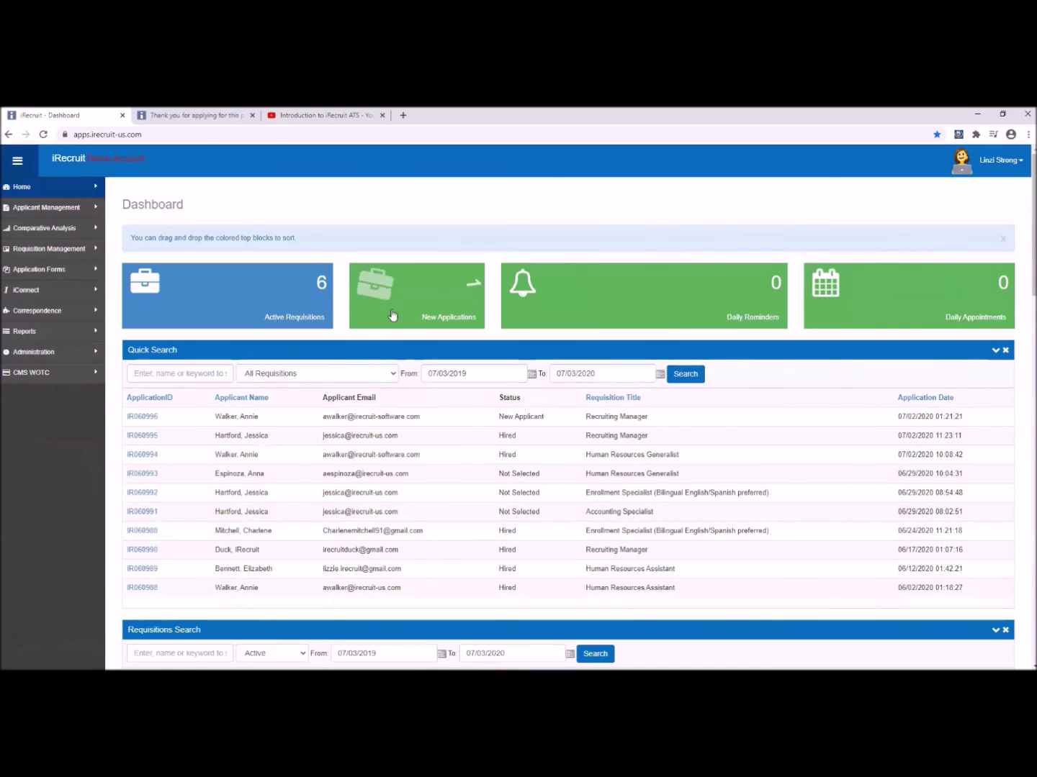
Open the New Applications tile to view the new Recruiting Manager applicant's record
{"action": "left_click", "coordinate": [444, 301]}
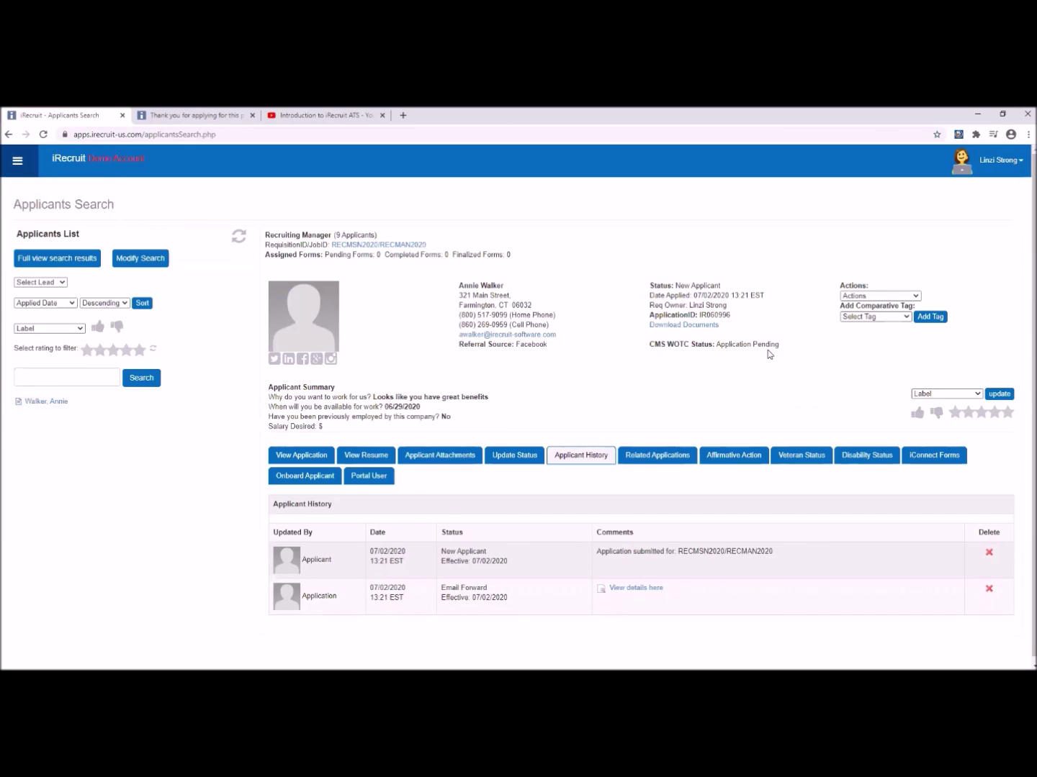
{"action": "left_click", "coordinate": [18, 162]}
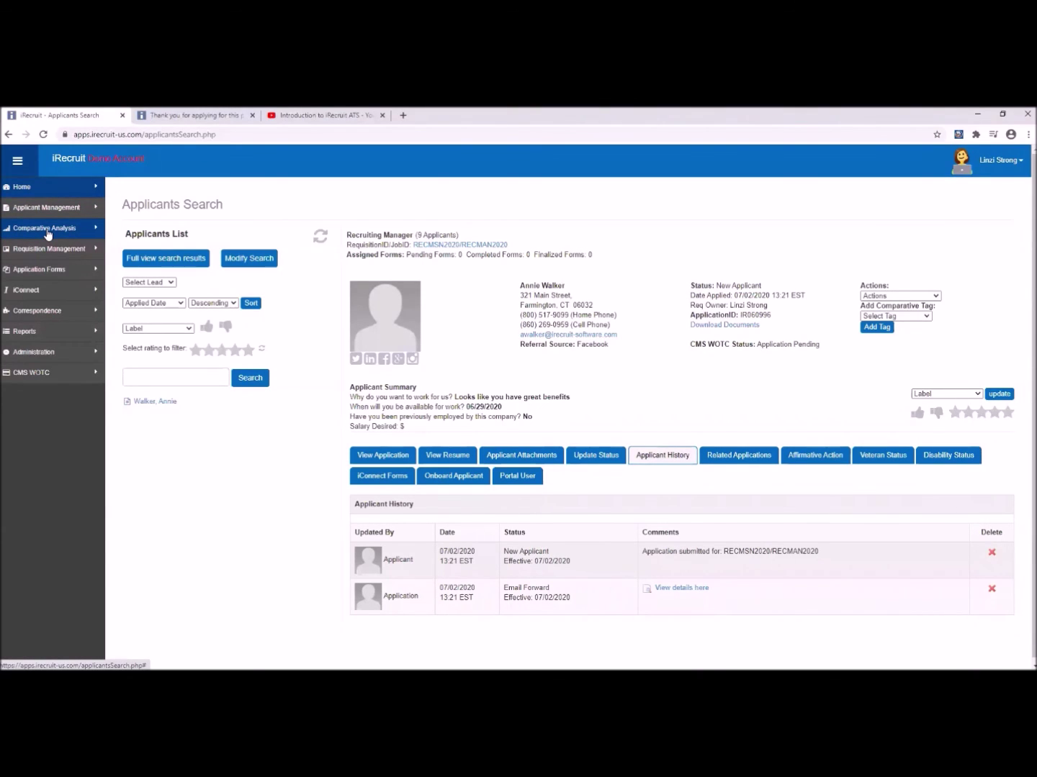
{"action": "left_click", "coordinate": [15, 162]}
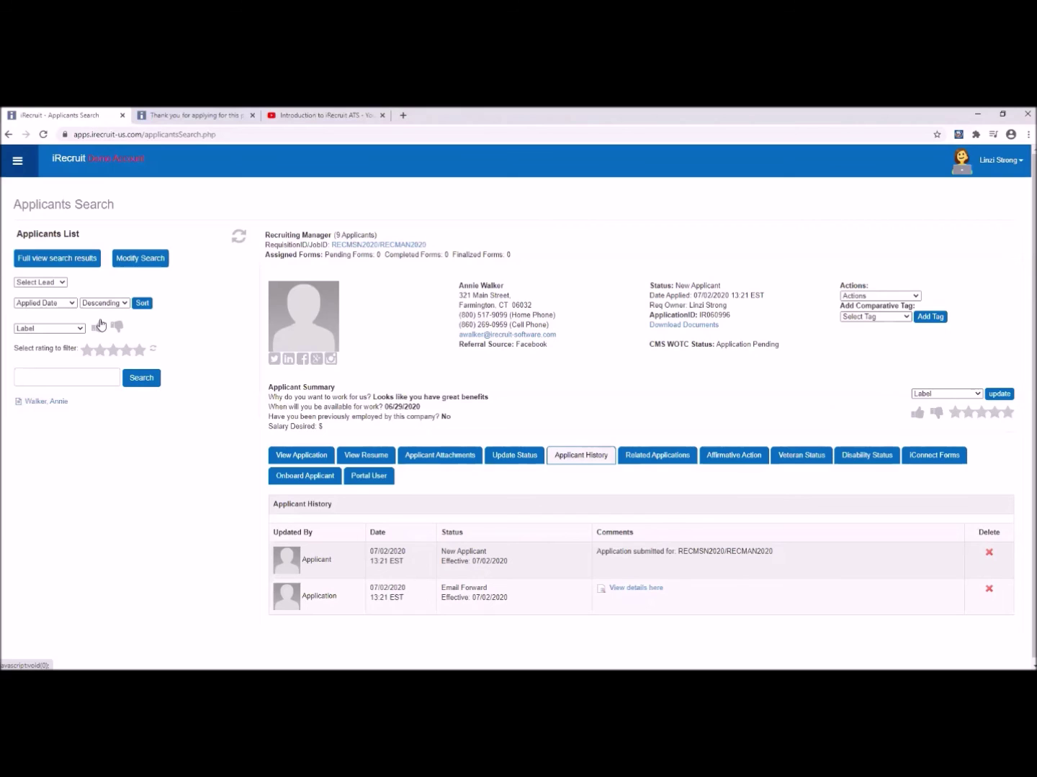
Open the applicant's Onboard Applicant tab showing the Sage SQL fields
{"action": "left_click", "coordinate": [307, 476]}
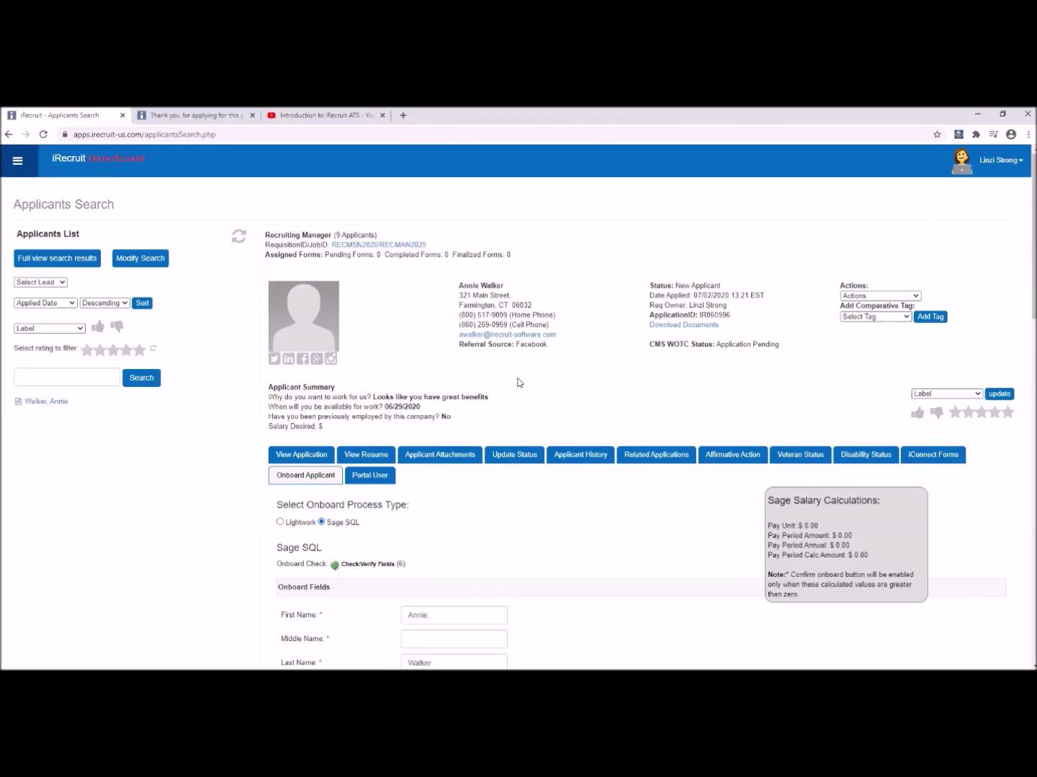
Change the applicant's status to Hired and save the status update
{"action": "left_click", "coordinate": [518, 462]}
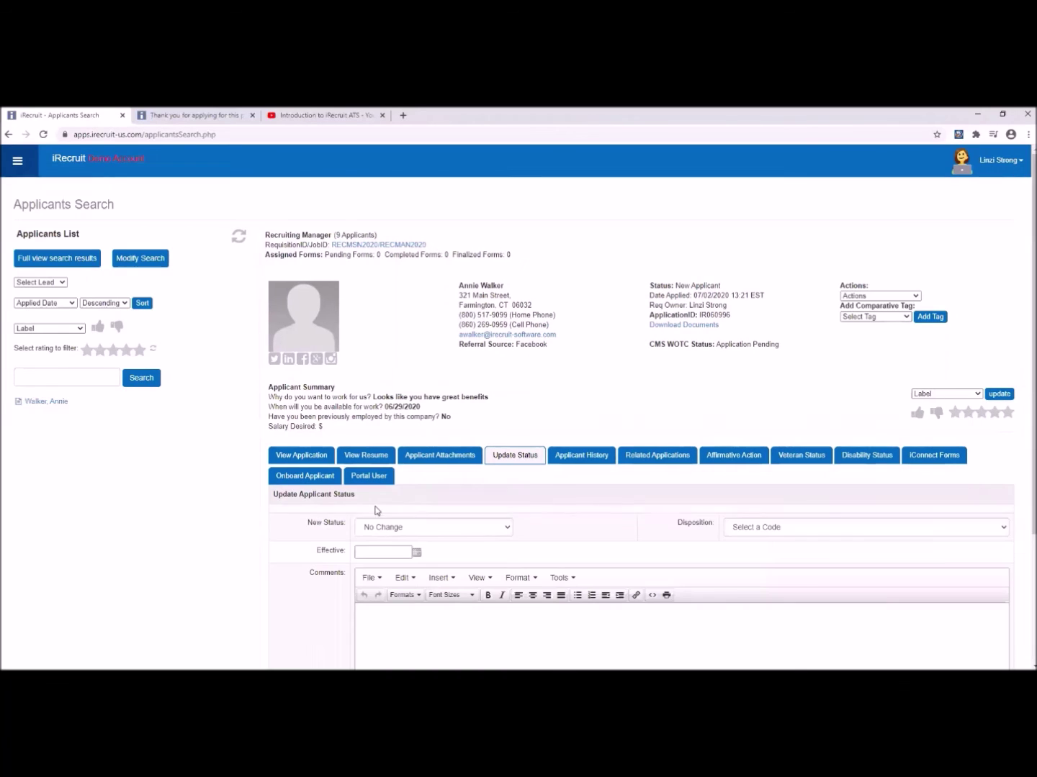
{"action": "left_click", "coordinate": [439, 529]}
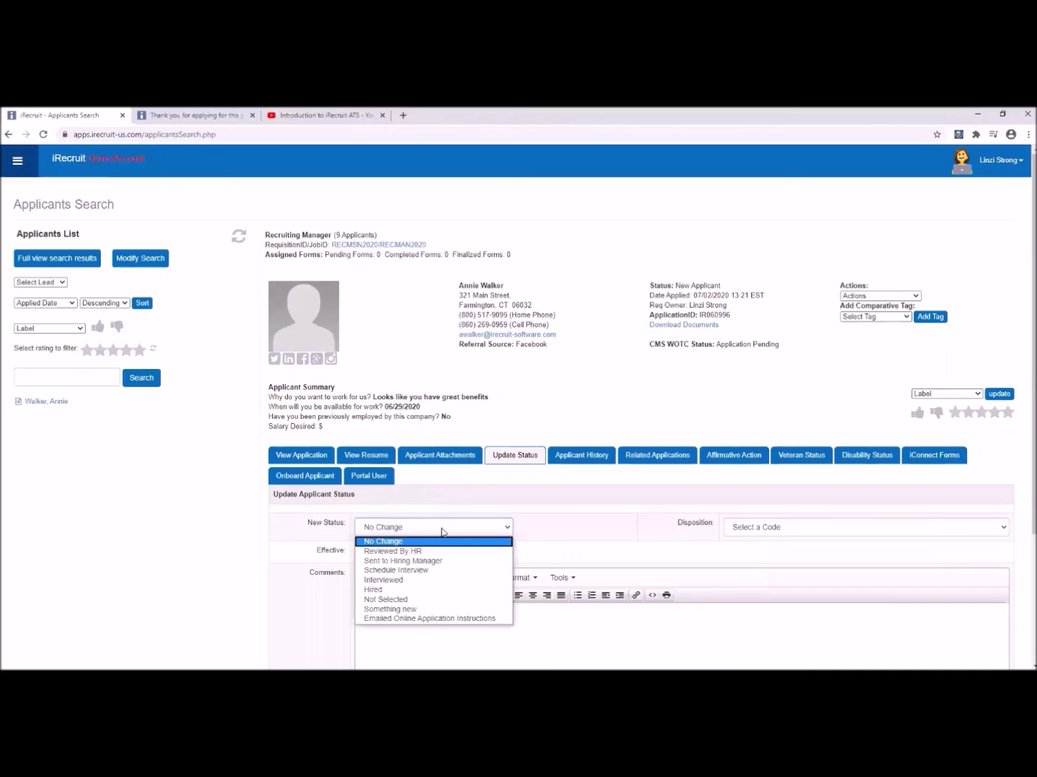
{"action": "left_click", "coordinate": [440, 589]}
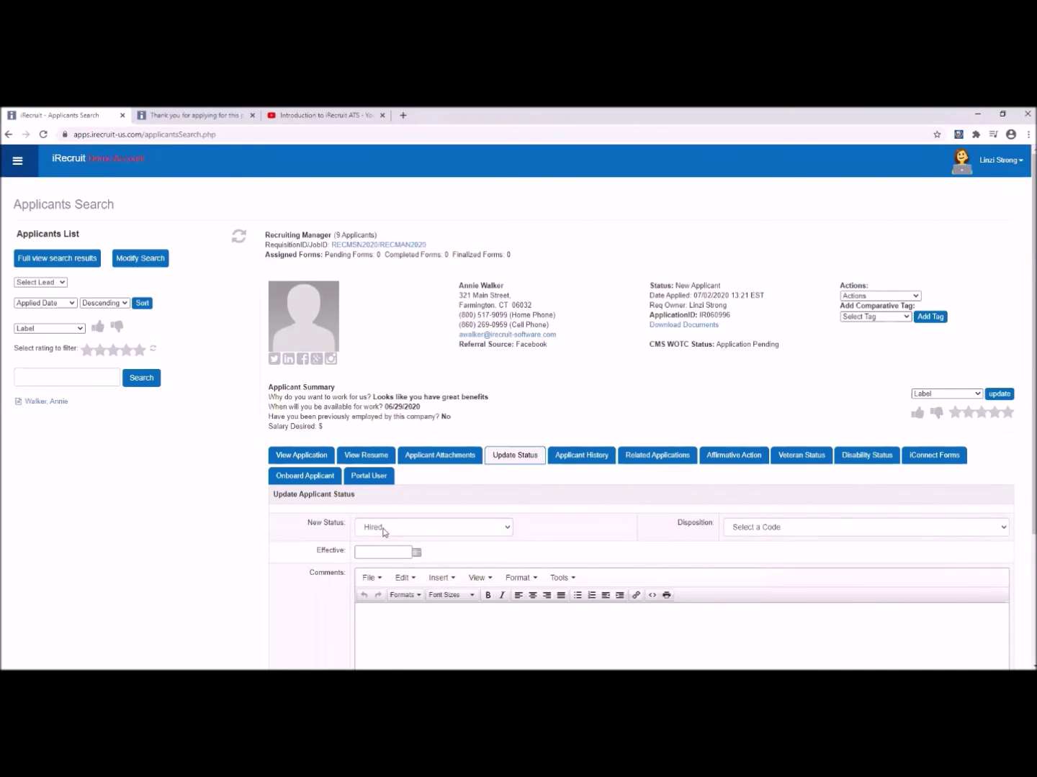
{"action": "scroll", "coordinate": [314, 566], "scroll_direction": "down", "scroll_amount": 3}
{"action": "left_click", "coordinate": [638, 602]}
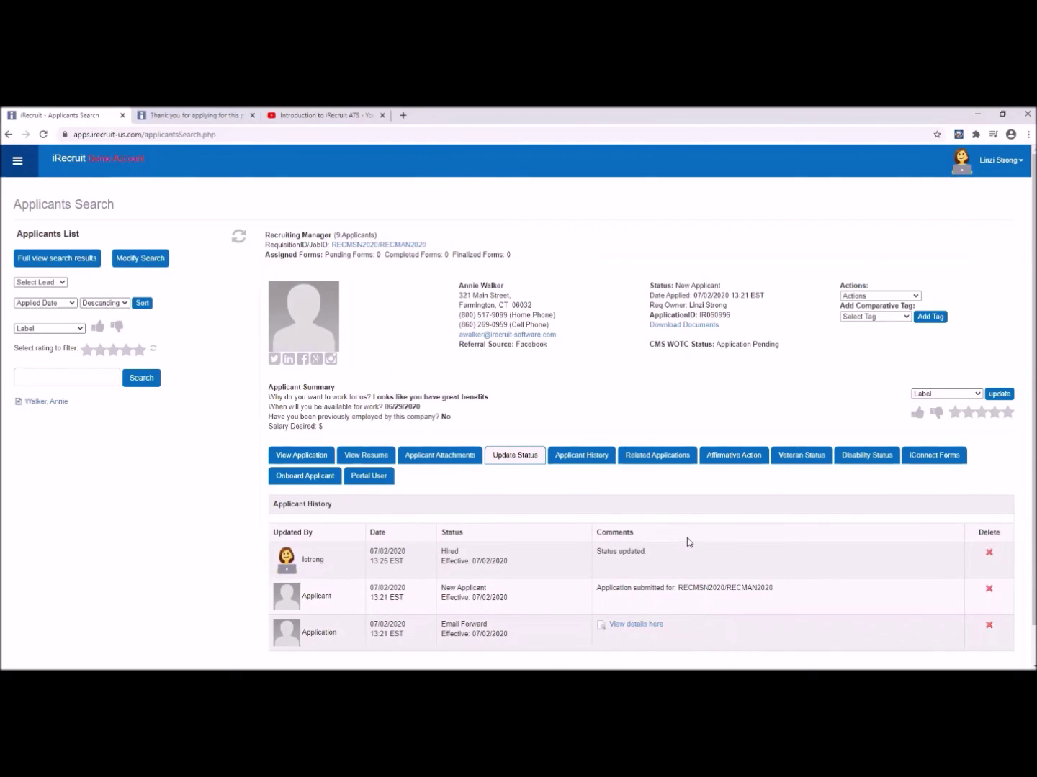
Review the auto-assigned forms, such as HR Form 2020, Offer Letter 2020 and Federal I-9 2020
{"action": "left_click", "coordinate": [937, 455]}
{"action": "scroll", "coordinate": [956, 530], "scroll_direction": "down", "scroll_amount": 4}
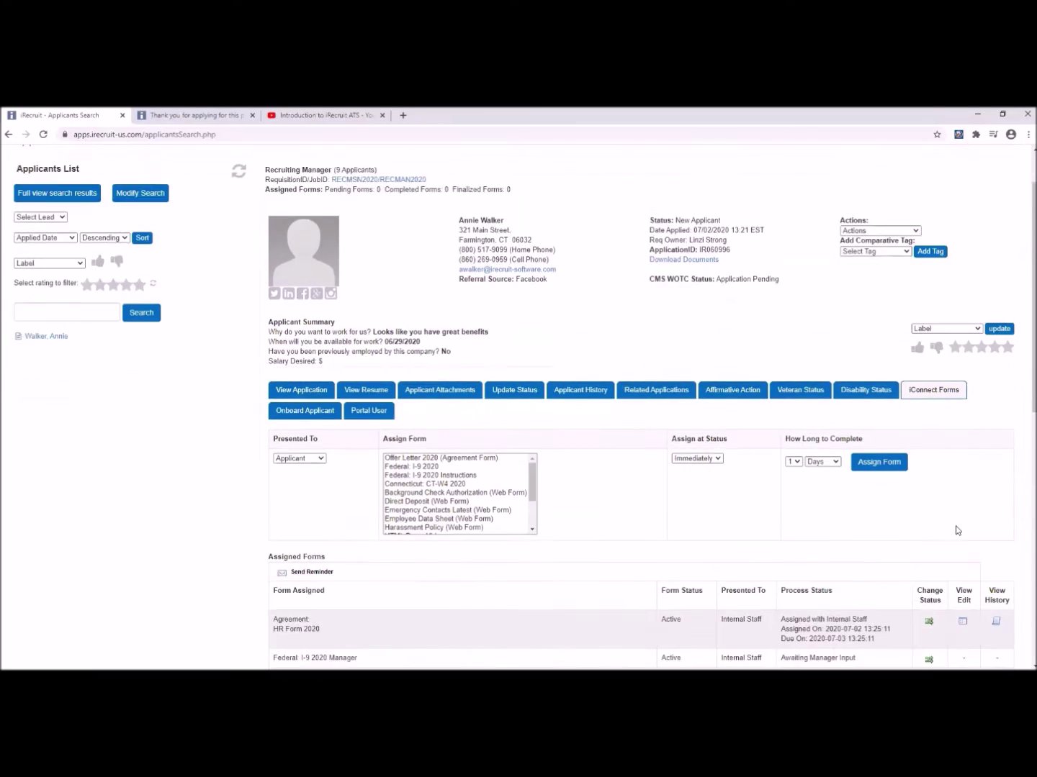
{"action": "scroll", "coordinate": [958, 537], "scroll_direction": "down", "scroll_amount": 2}
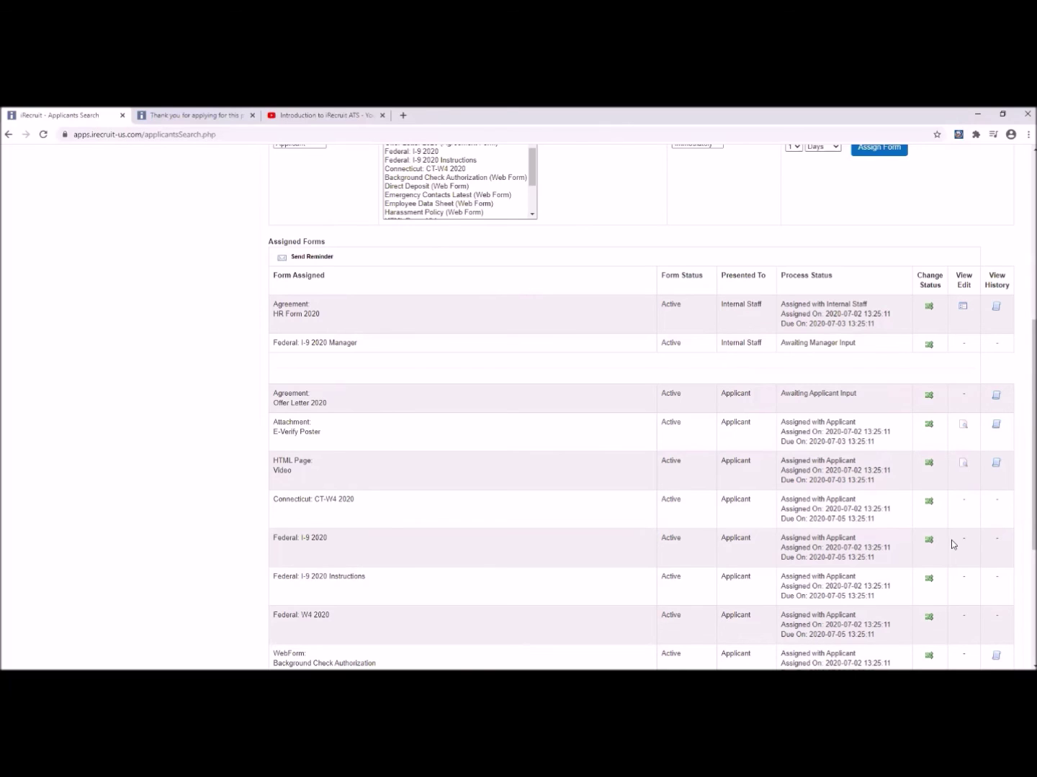
{"action": "scroll", "coordinate": [856, 573], "scroll_direction": "down", "scroll_amount": 1}
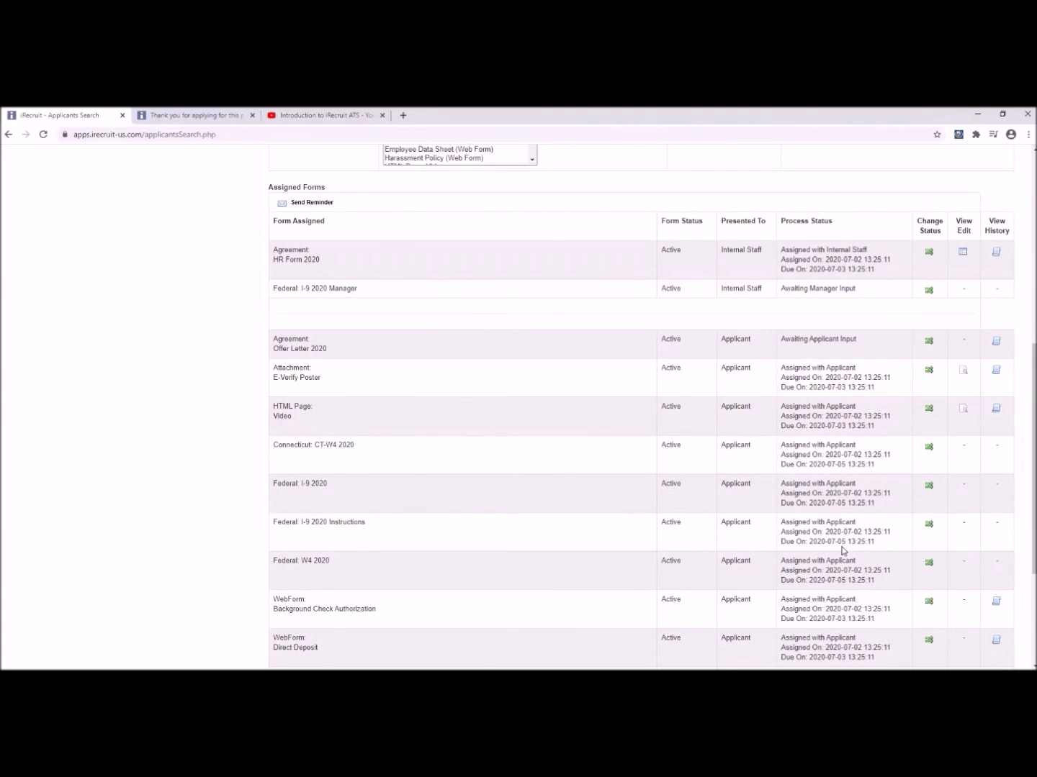
{"action": "scroll", "coordinate": [741, 516], "scroll_direction": "up", "scroll_amount": 3}
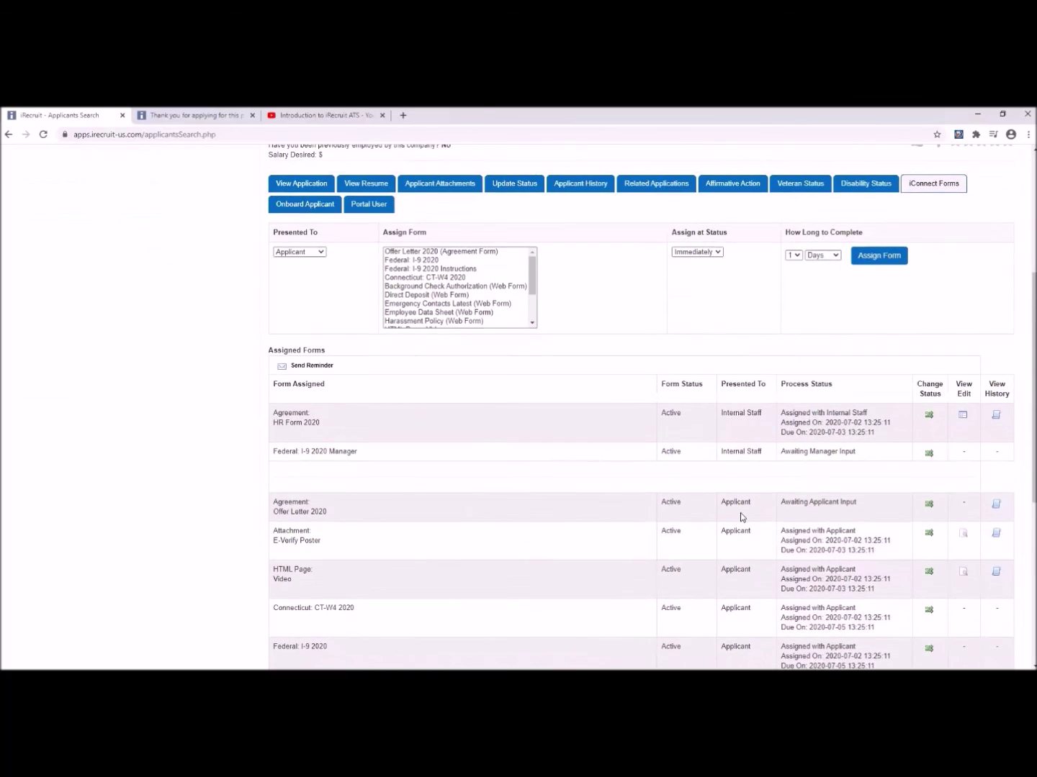
{"action": "scroll", "coordinate": [742, 517], "scroll_direction": "up", "scroll_amount": 4}
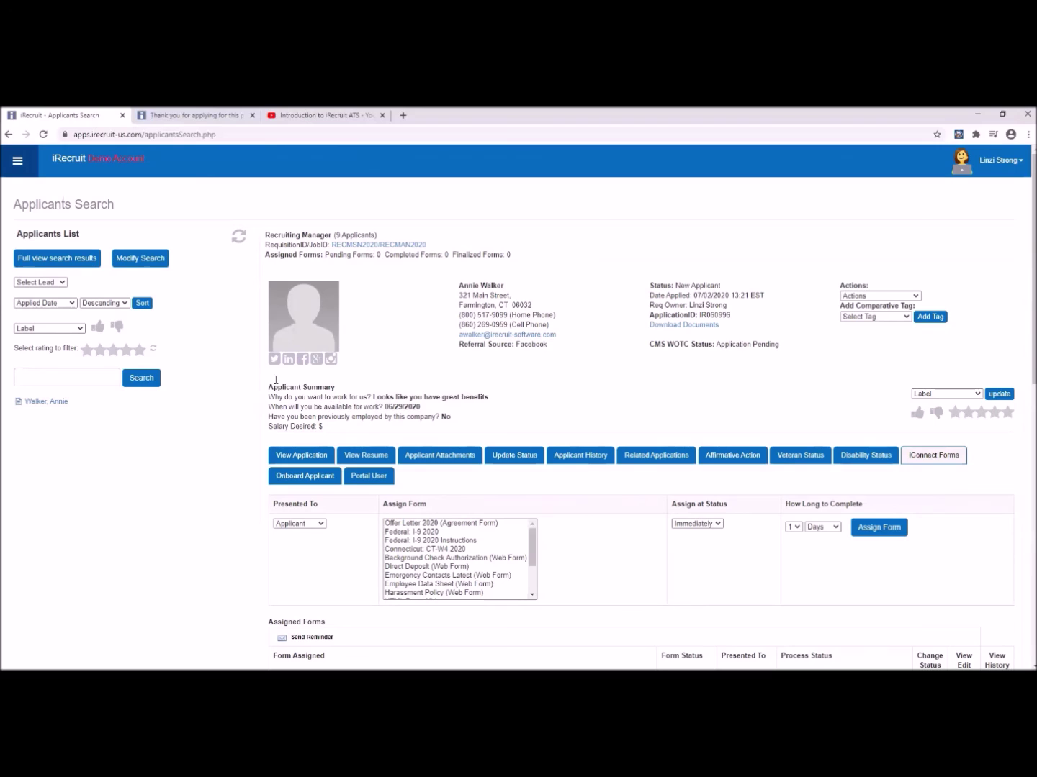
In the applicant portal, check status and open Recruiting Manager's Assigned Forms (0 / 13) list
{"action": "left_click", "coordinate": [188, 115]}
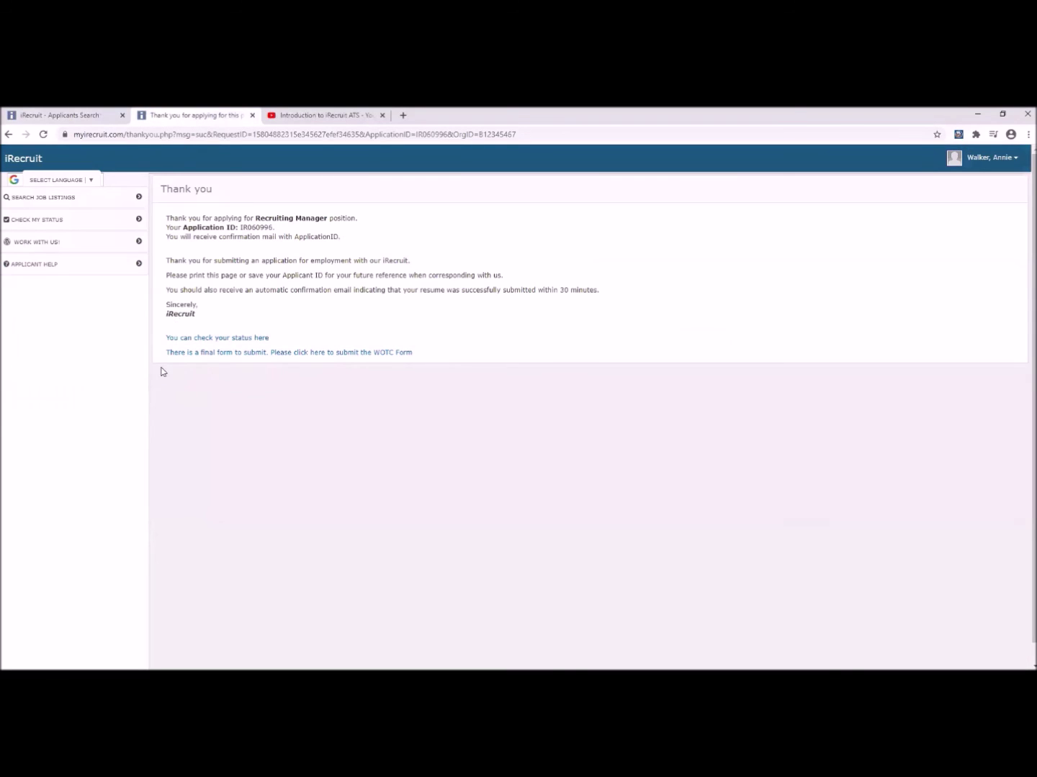
{"action": "left_click", "coordinate": [38, 219]}
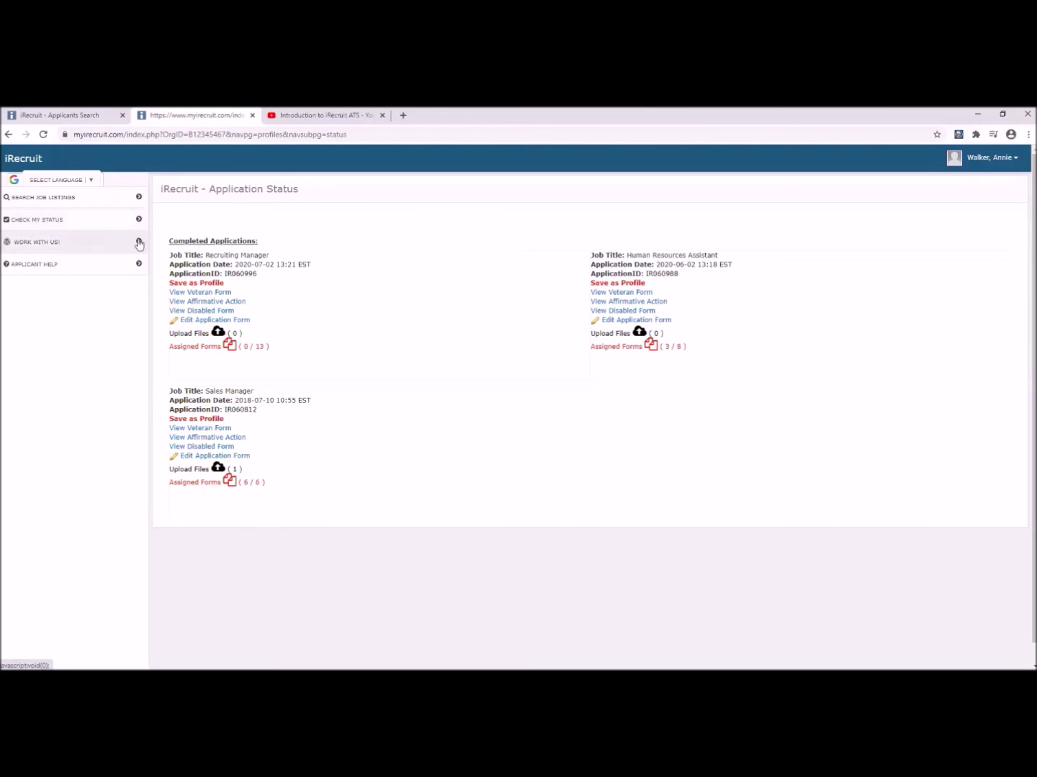
{"action": "left_click", "coordinate": [242, 349]}
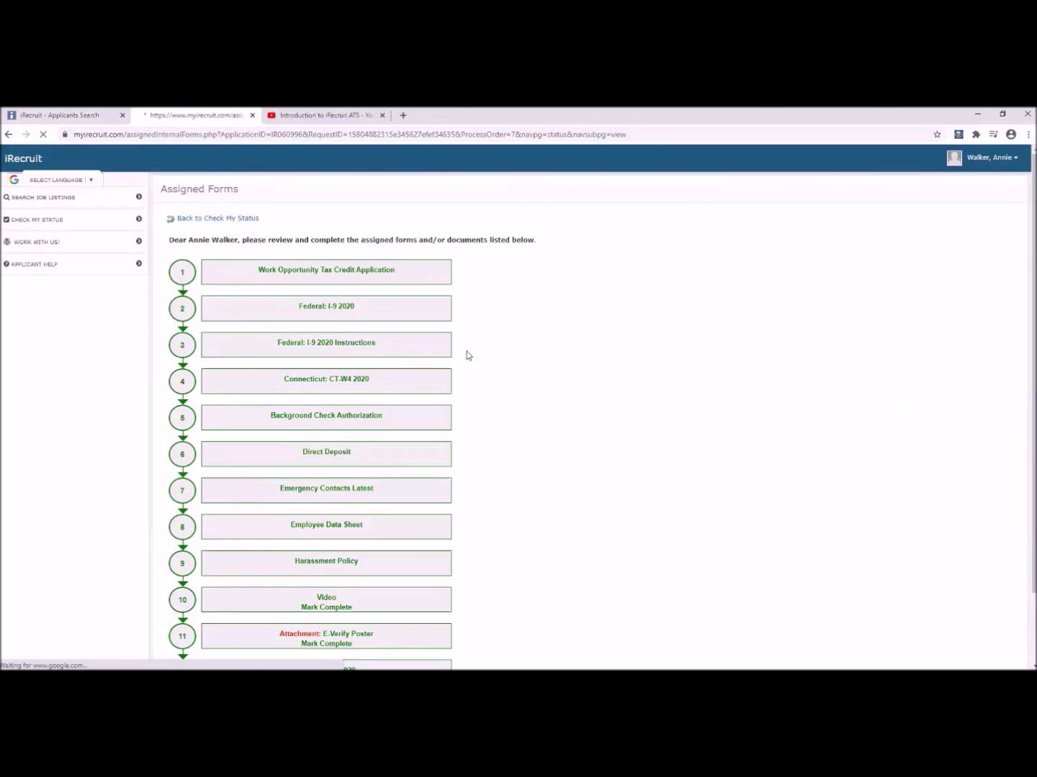
{"action": "scroll", "coordinate": [522, 356], "scroll_direction": "down", "scroll_amount": 1}
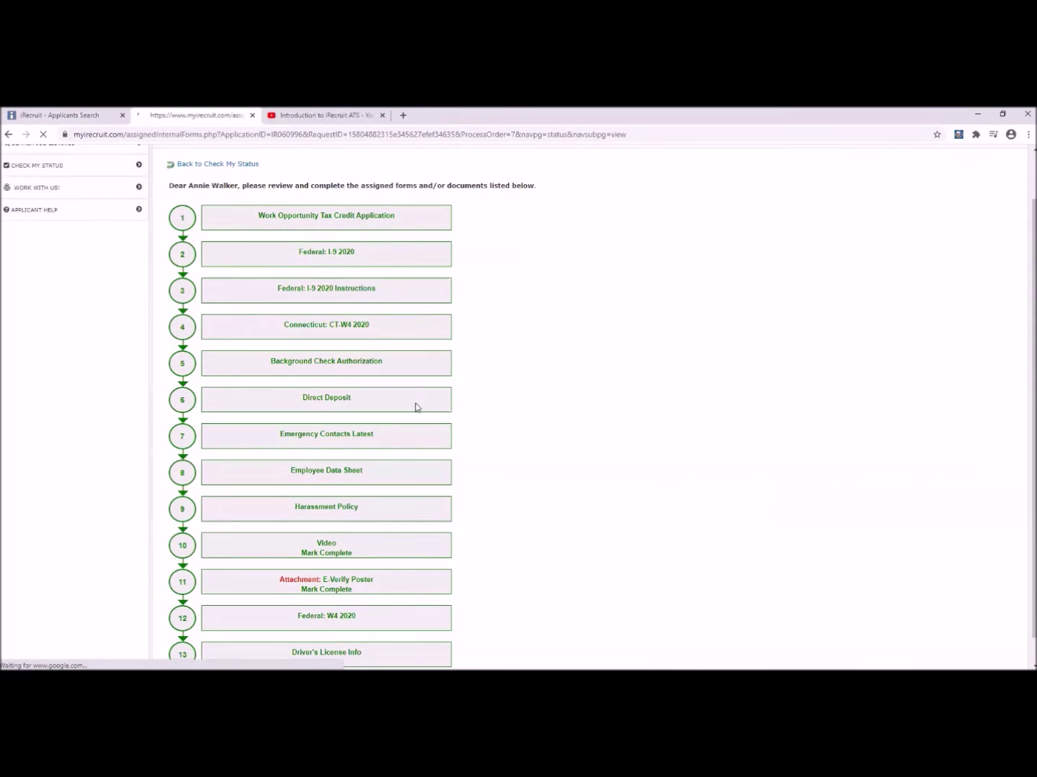
{"action": "scroll", "coordinate": [477, 388], "scroll_direction": "down", "scroll_amount": 1}
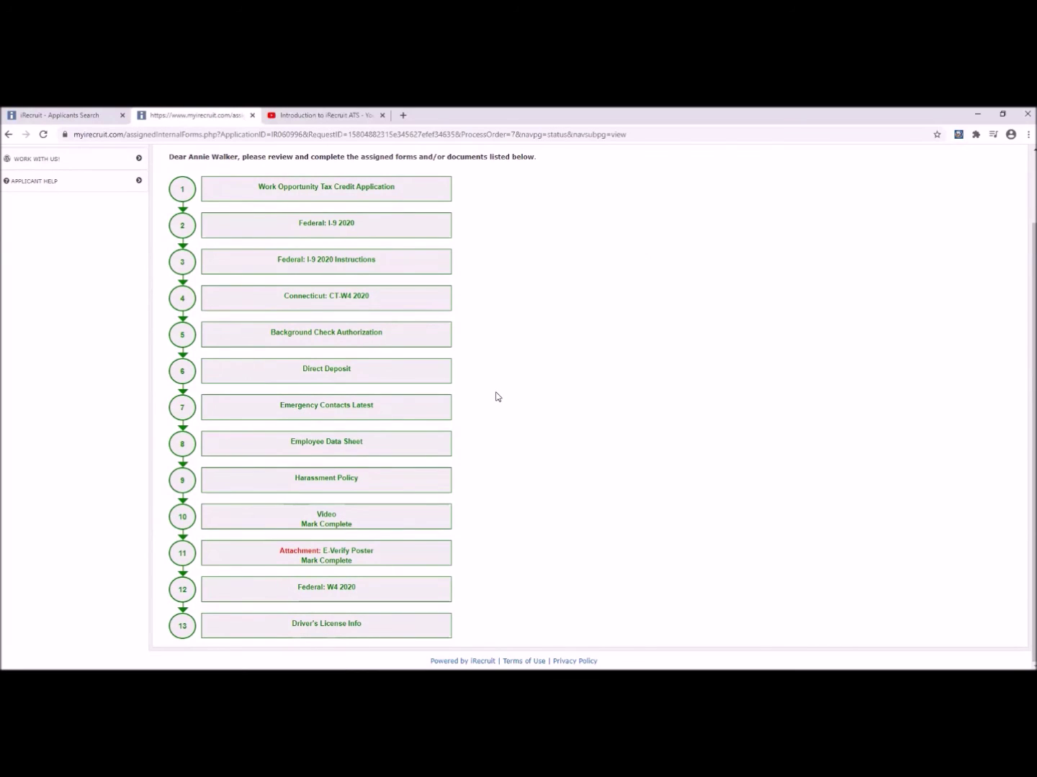
Fill the Harassment Policy form with the employee name, date 07/02/2020 and signature code, then submit
{"action": "left_click", "coordinate": [336, 487]}
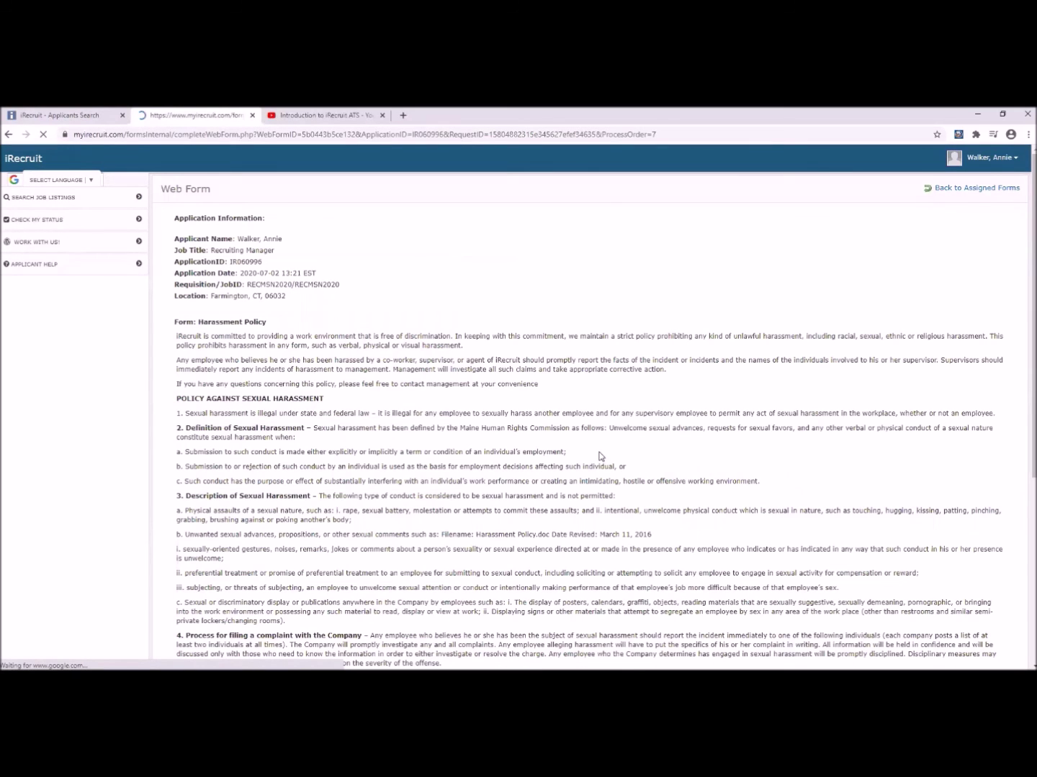
{"action": "scroll", "coordinate": [600, 457], "scroll_direction": "down", "scroll_amount": 3}
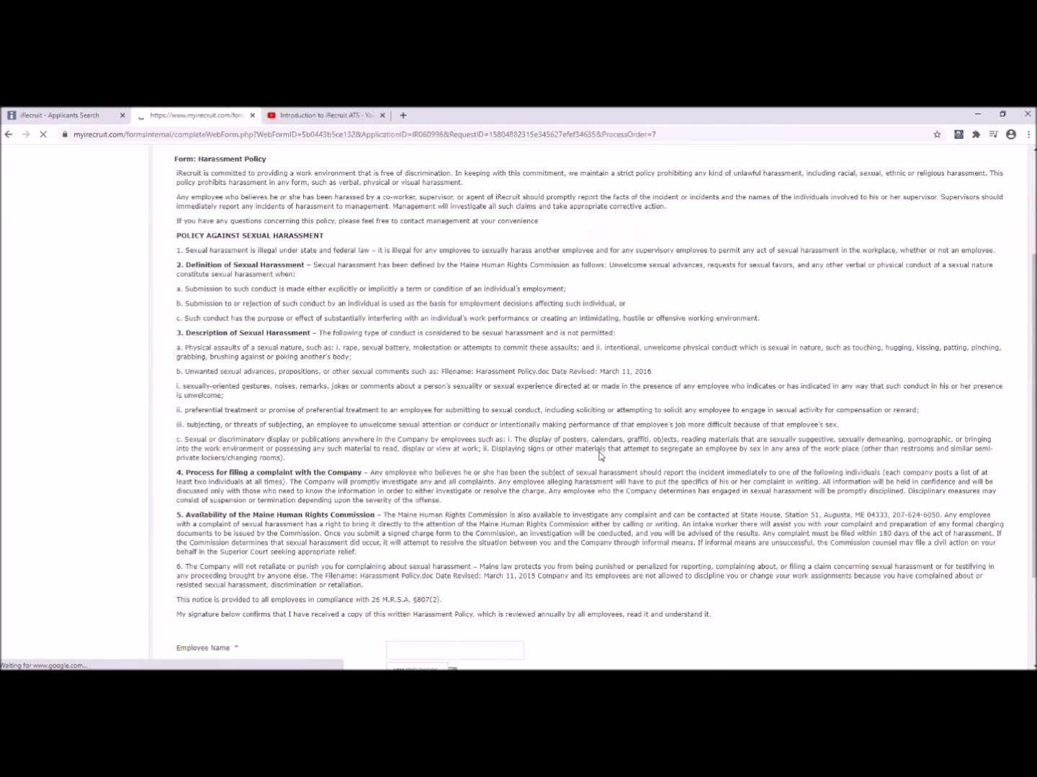
{"action": "scroll", "coordinate": [599, 457], "scroll_direction": "down", "scroll_amount": 1}
{"action": "scroll", "coordinate": [599, 457], "scroll_direction": "down", "scroll_amount": 2}
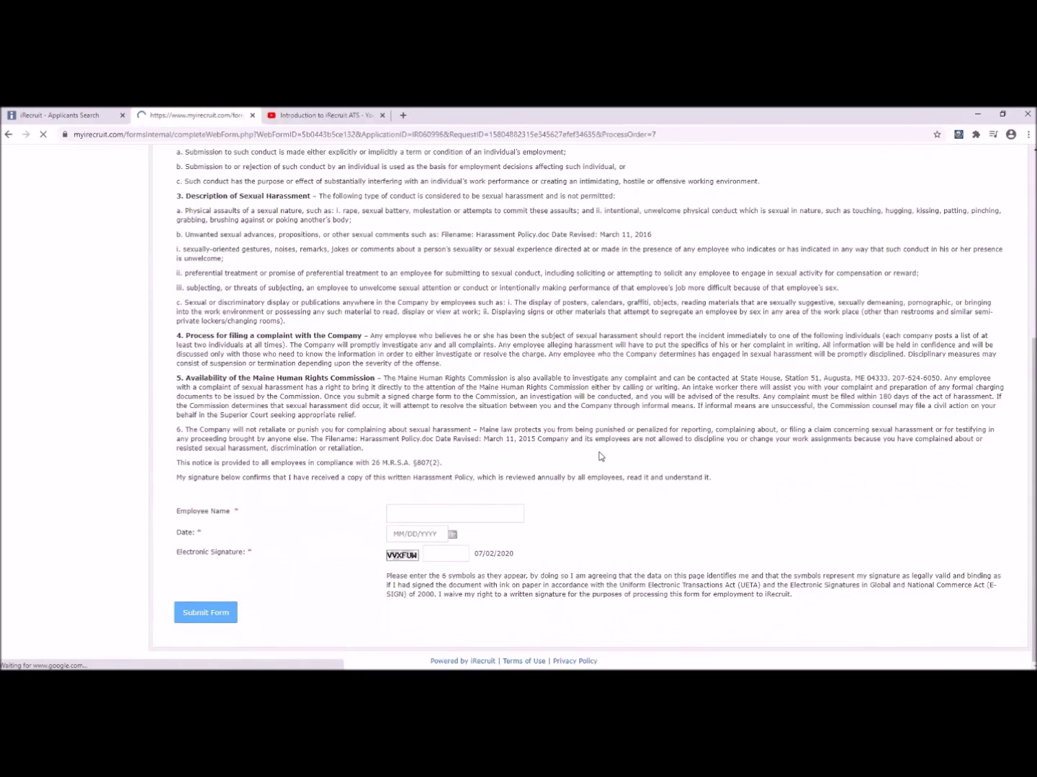
{"action": "left_click", "coordinate": [414, 509]}
{"action": "type", "text": "aNN"}
{"action": "key", "text": "BackSpace"}
{"action": "key", "text": "BackSpace"}
{"action": "key", "text": "BackSpace"}
{"action": "type", "text": "Anna"}
{"action": "key", "text": "Tab"}
{"action": "type", "text": "0"}
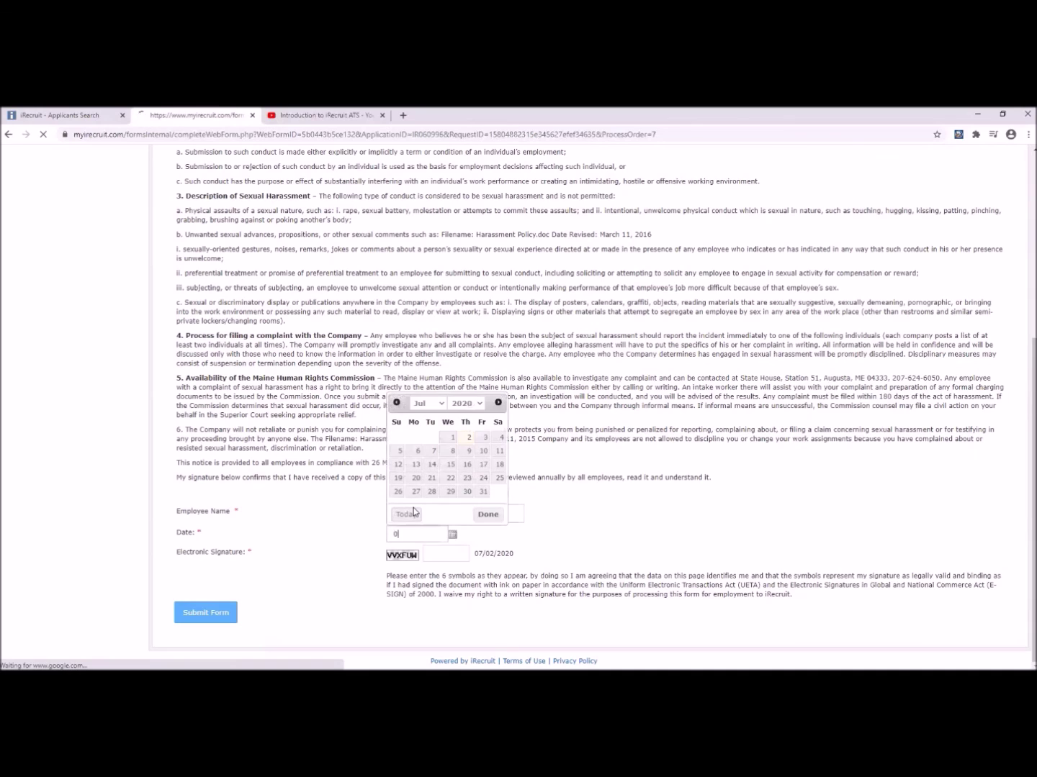
{"action": "type", "text": "7/02/2020"}
{"action": "left_click", "coordinate": [413, 512]}
{"action": "type", "text": "VVXU"}
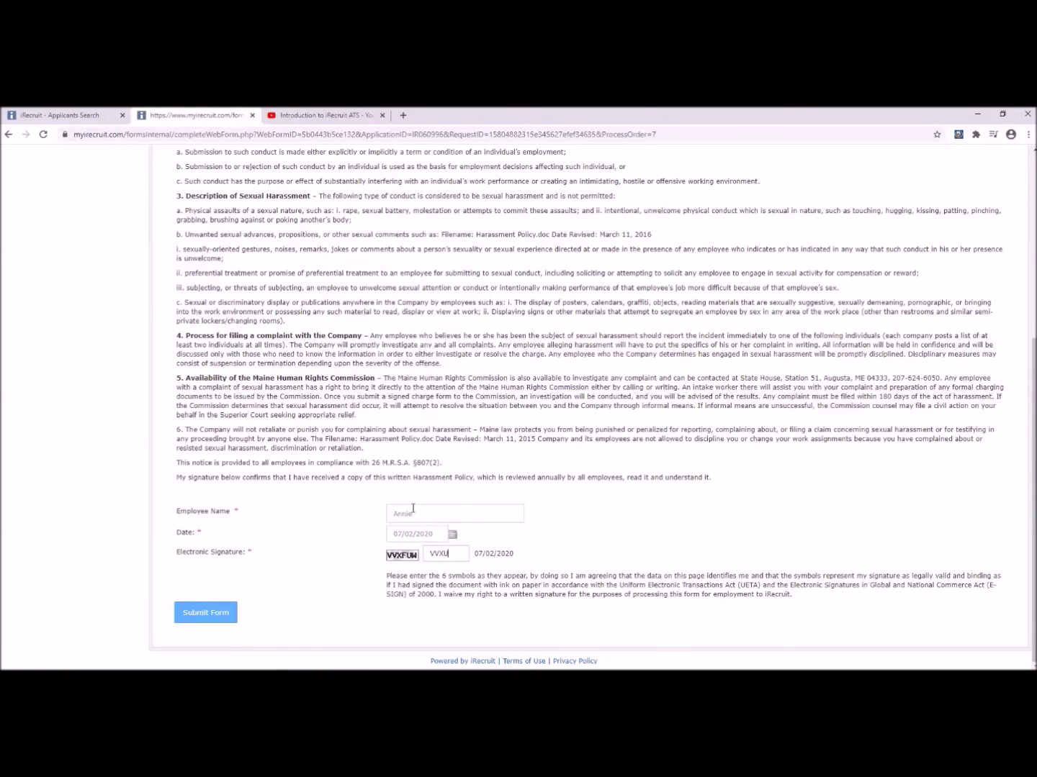
{"action": "type", "text": "W"}
{"action": "left_click", "coordinate": [206, 612]}
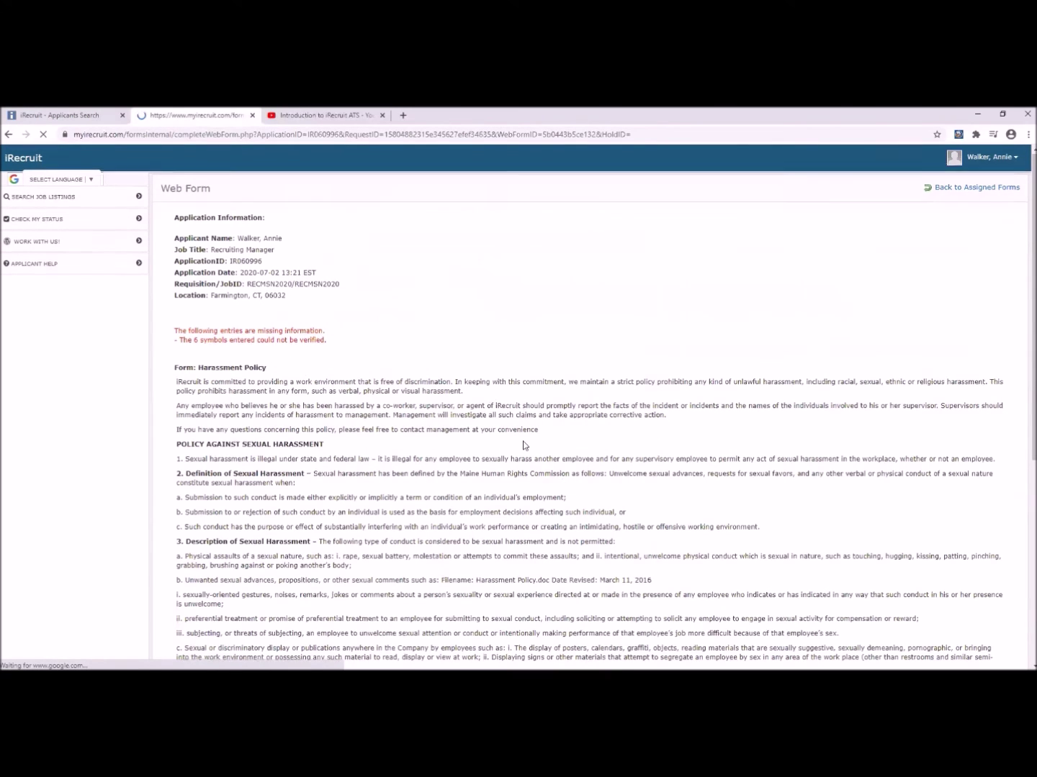
Re-enter the electronic signature code and resubmit the Harassment Policy form
{"action": "scroll", "coordinate": [323, 358], "scroll_direction": "down", "scroll_amount": 5}
{"action": "left_click", "coordinate": [450, 550]}
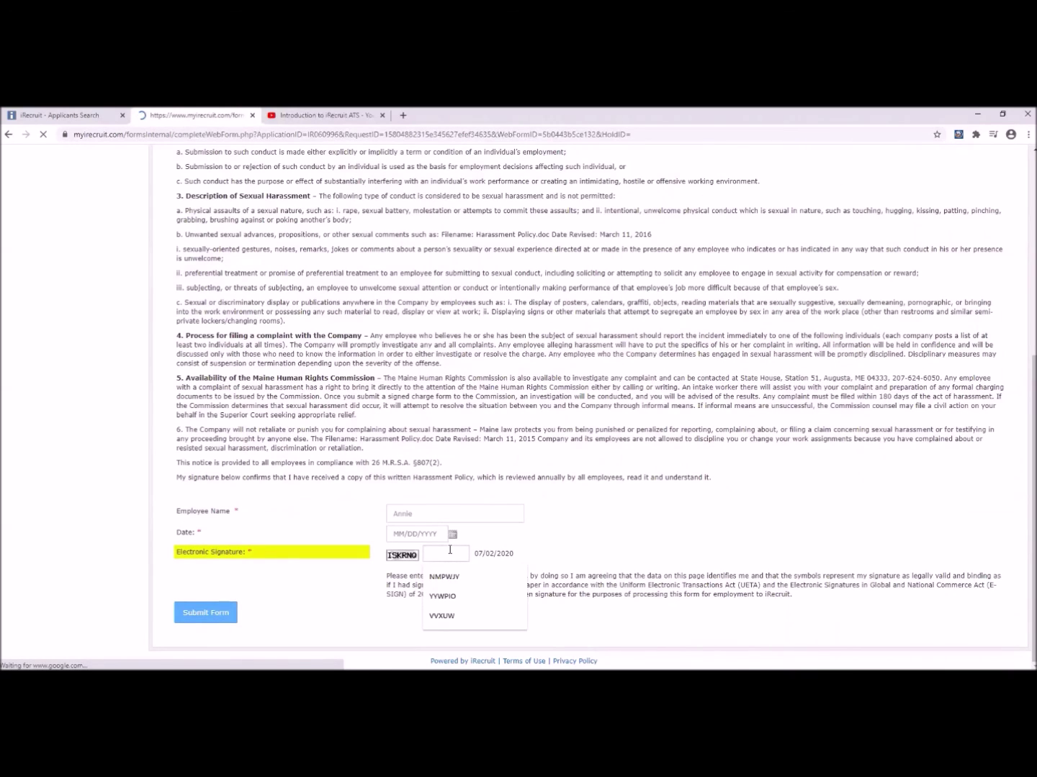
{"action": "type", "text": "IS"}
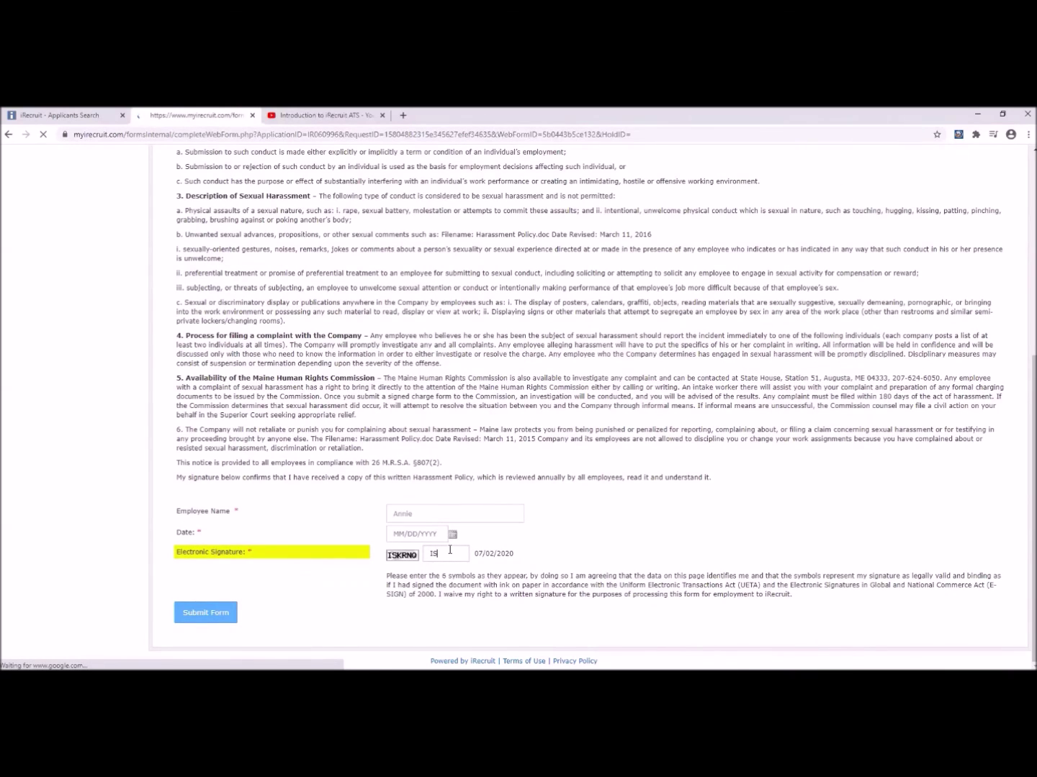
{"action": "type", "text": "KRNO"}
{"action": "left_click", "coordinate": [197, 613]}
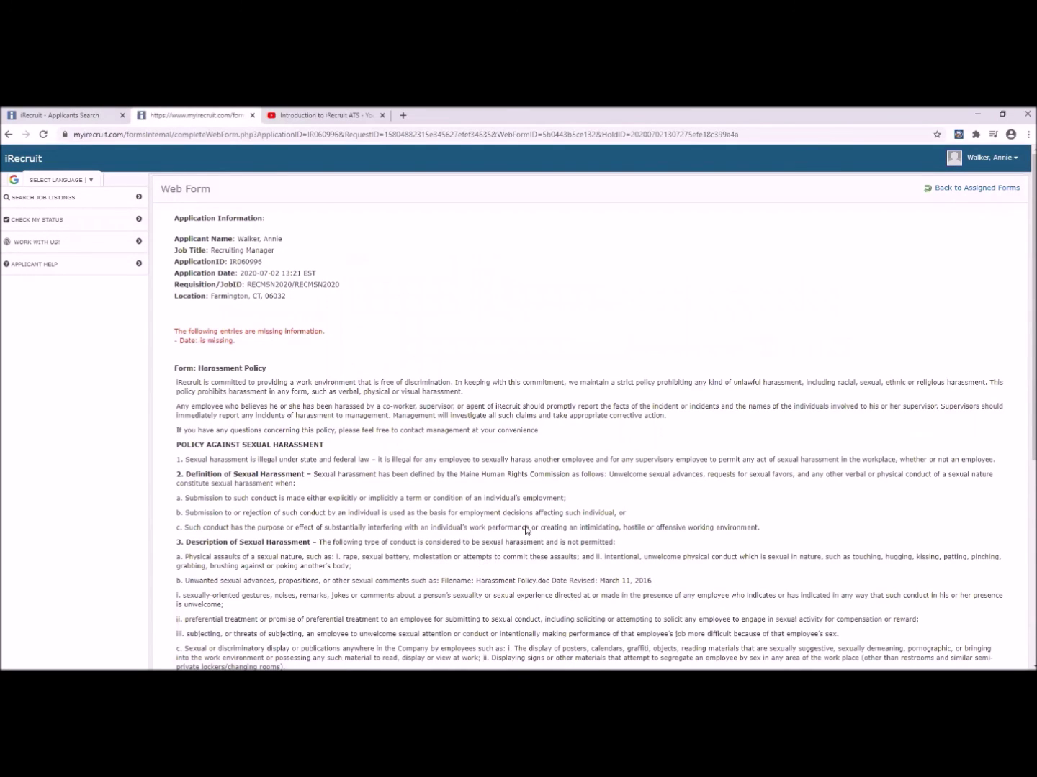
Return to the recruiter's applicant record and bring its Assigned Forms status table into view
{"action": "left_click", "coordinate": [86, 117]}
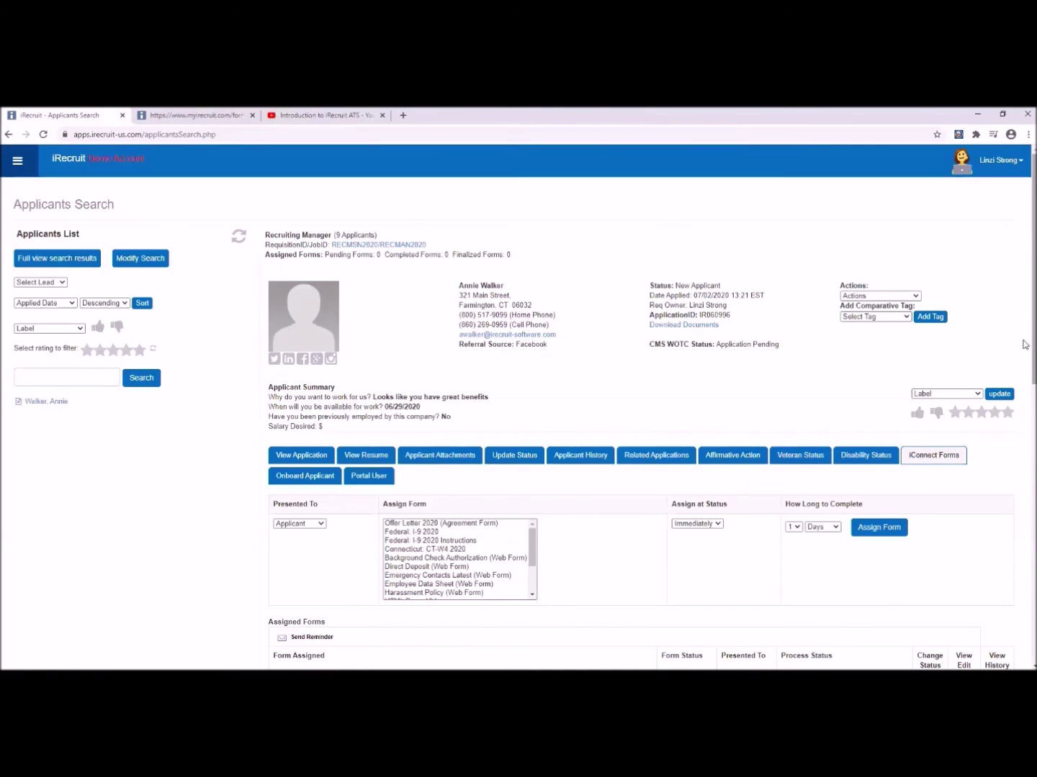
{"action": "scroll", "coordinate": [648, 352], "scroll_direction": "down", "scroll_amount": 5}
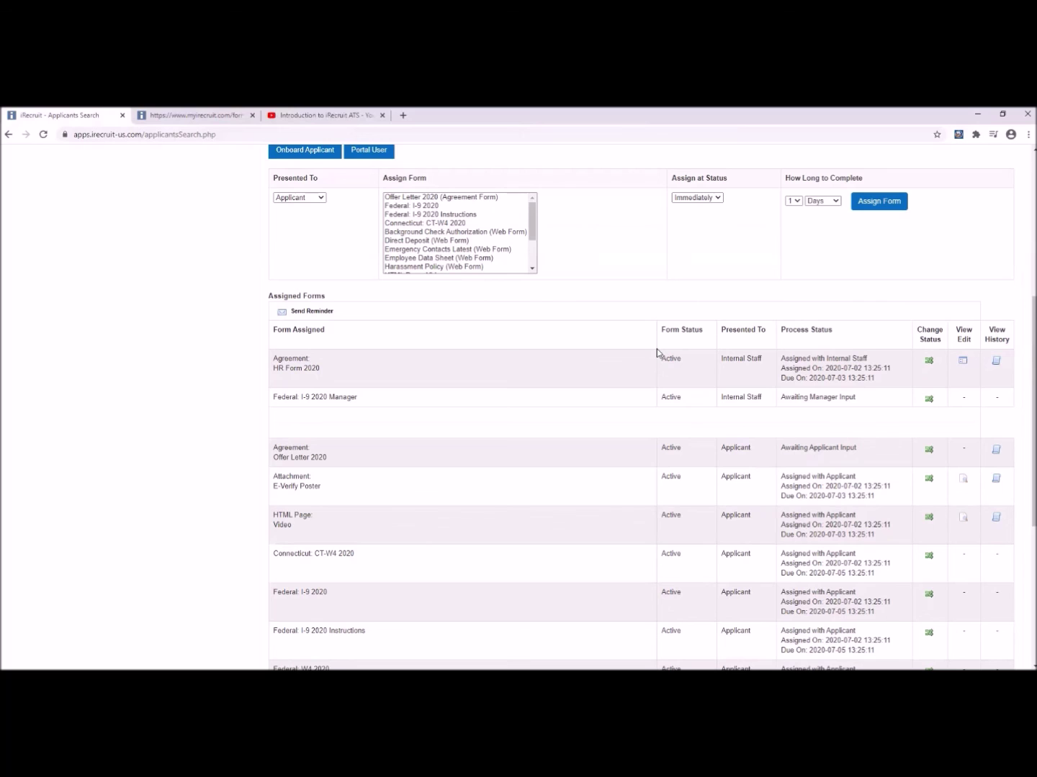
{"action": "scroll", "coordinate": [721, 357], "scroll_direction": "down", "scroll_amount": 2}
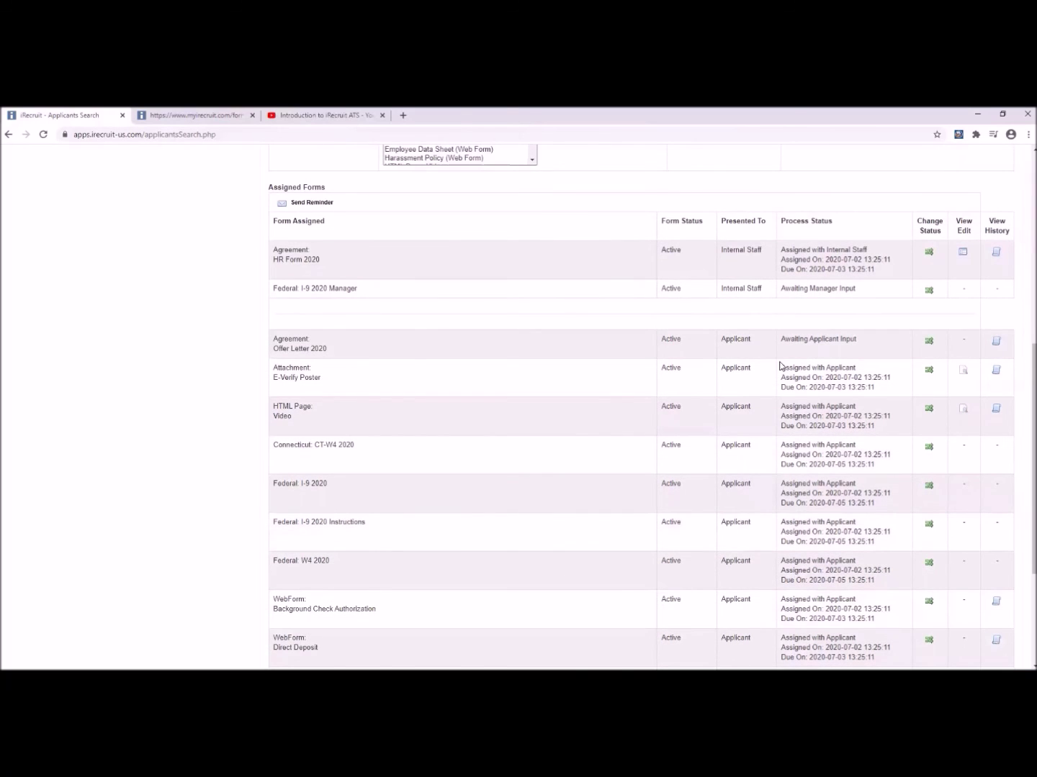
{"action": "scroll", "coordinate": [781, 366], "scroll_direction": "up", "scroll_amount": 6}
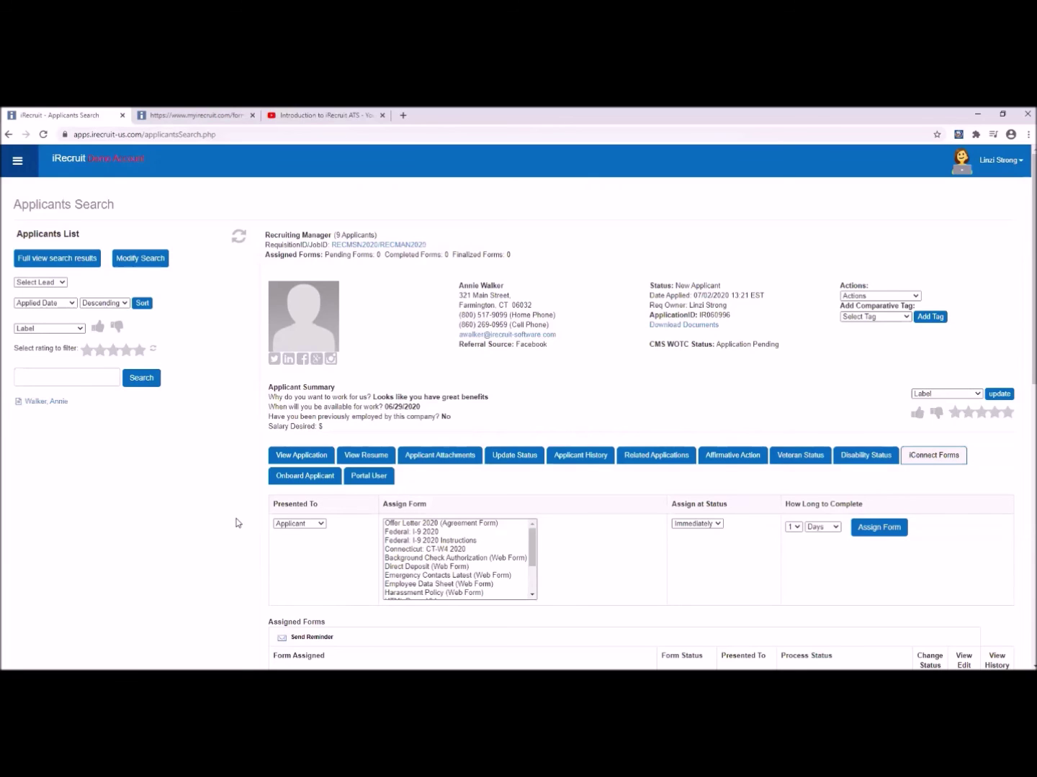
{"action": "scroll", "coordinate": [386, 329], "scroll_direction": "down", "scroll_amount": 5}
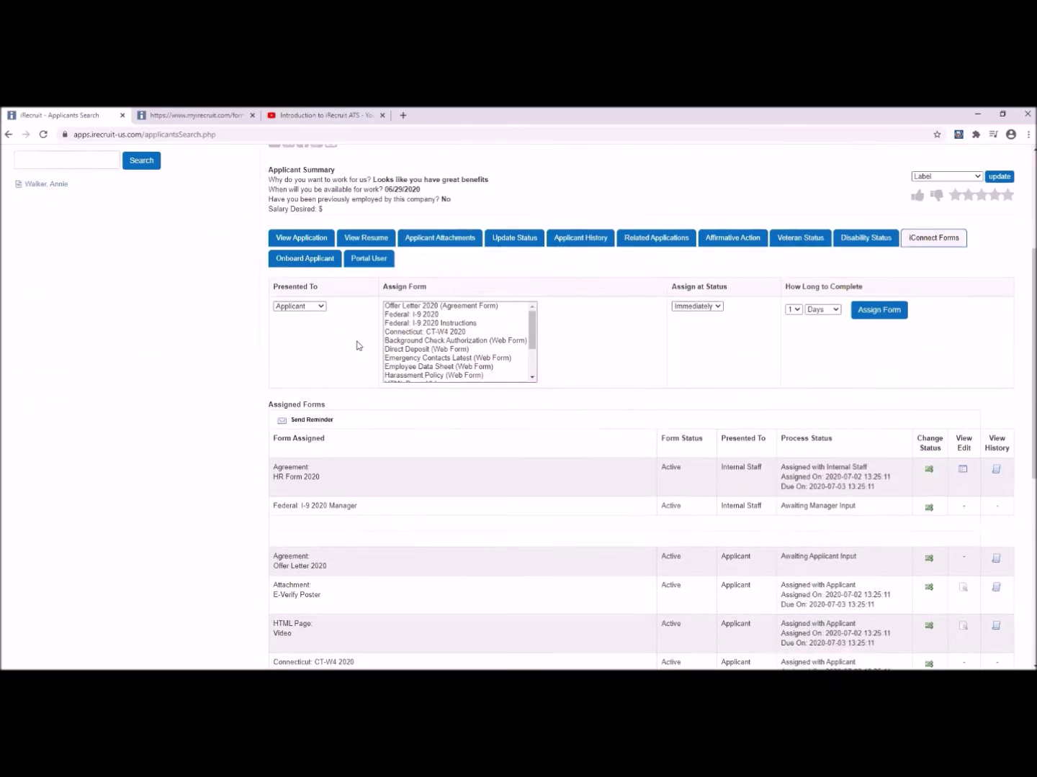
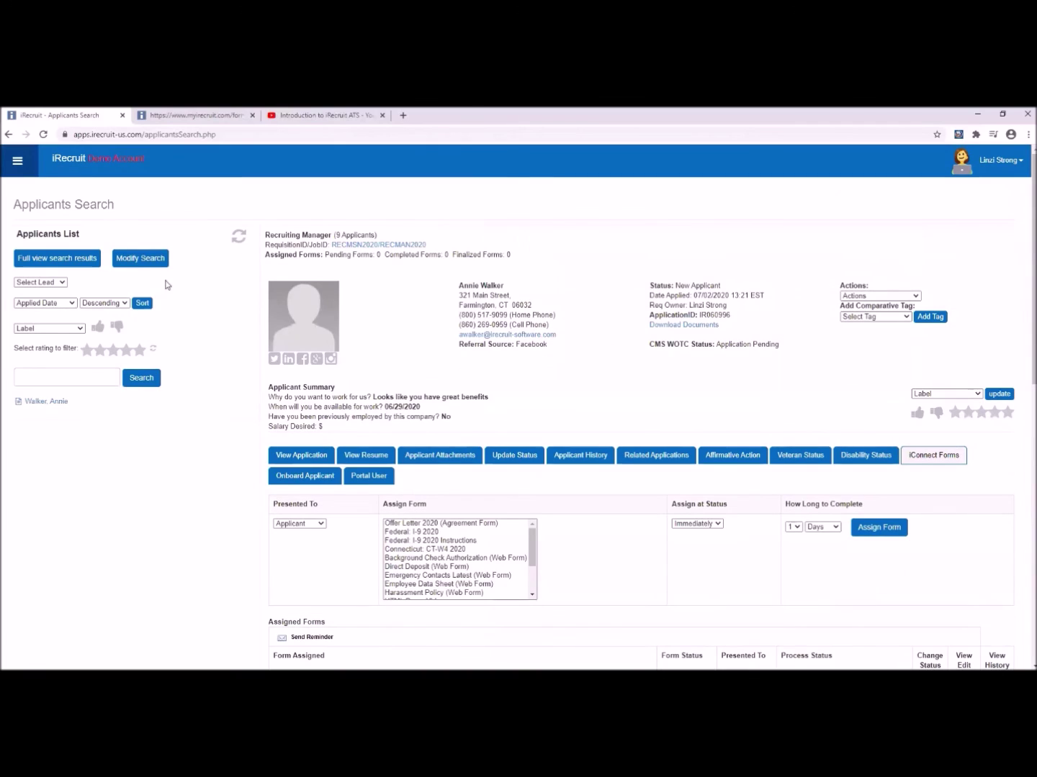
Rerun the applicant search with Status left at All, then open an applicant from the results
{"action": "left_click", "coordinate": [143, 260]}
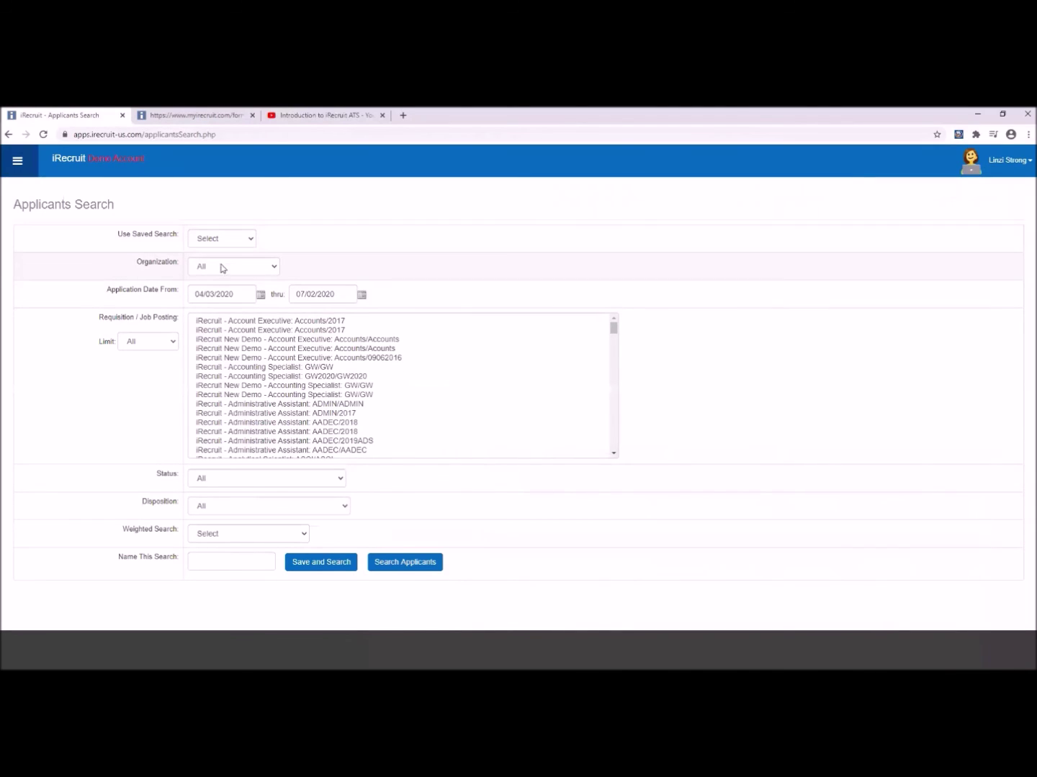
{"action": "left_click", "coordinate": [244, 479]}
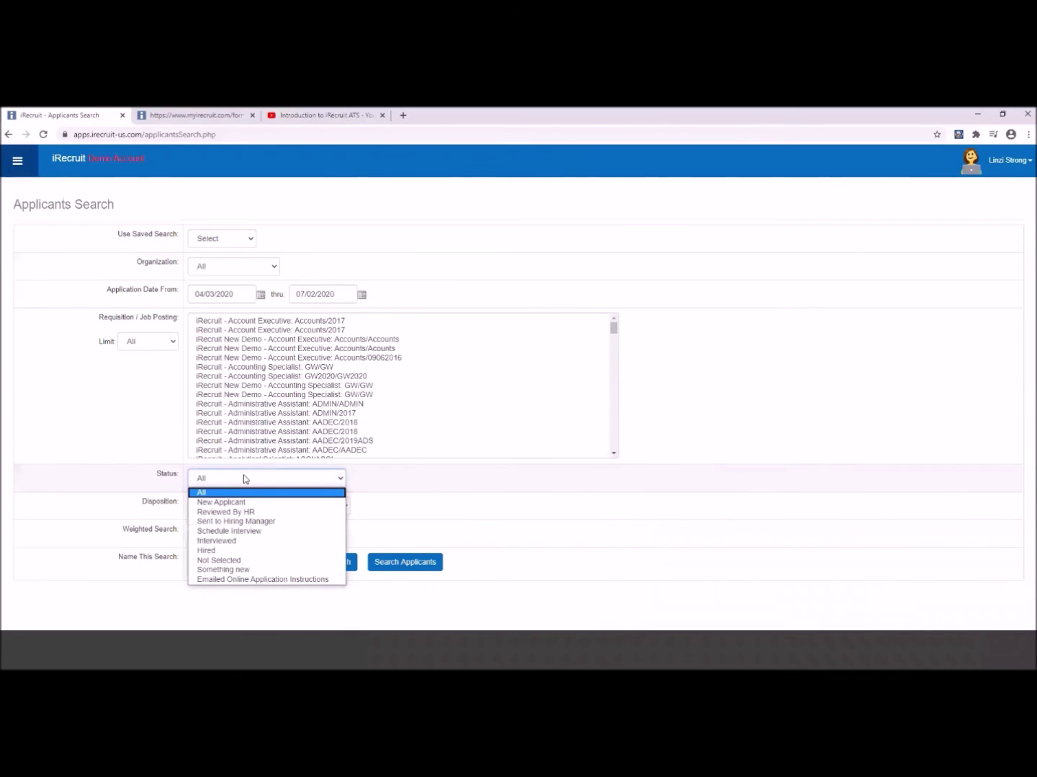
{"action": "left_click", "coordinate": [246, 477]}
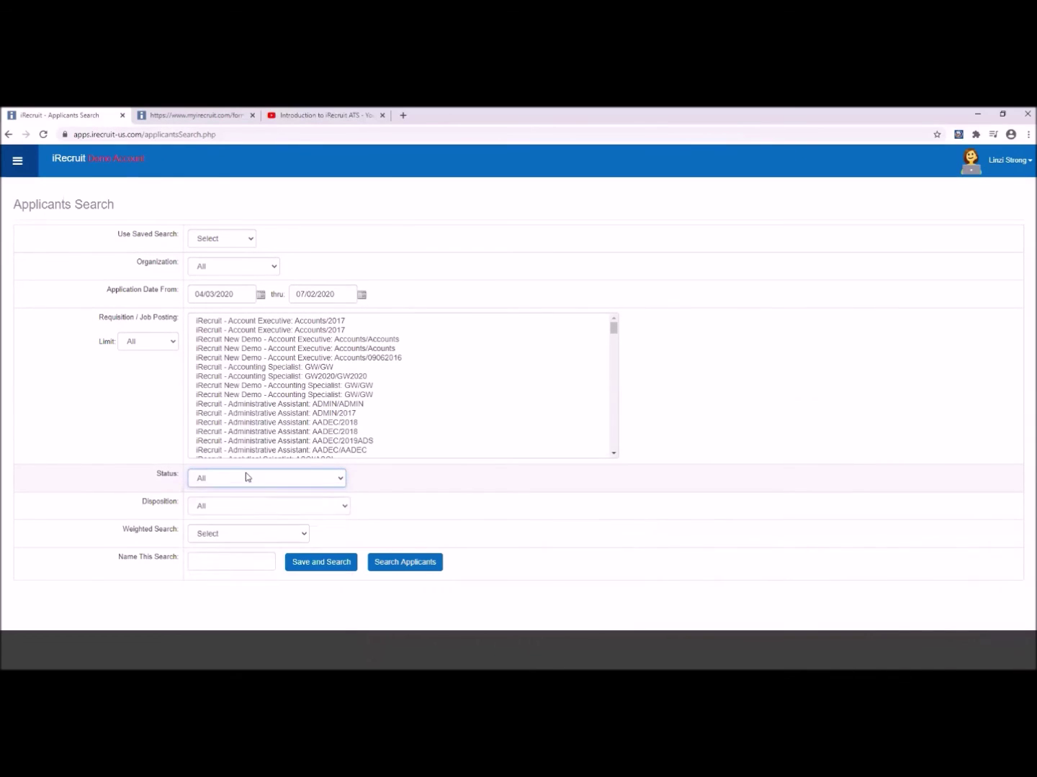
{"action": "left_click", "coordinate": [422, 561]}
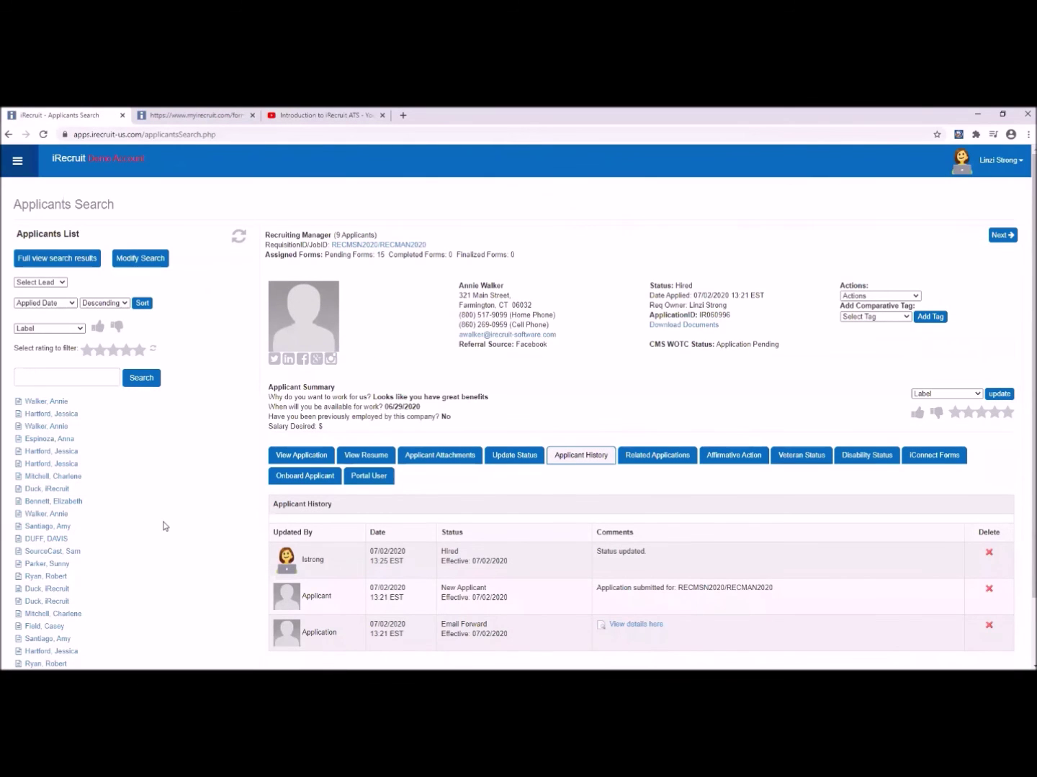
{"action": "left_click", "coordinate": [66, 428]}
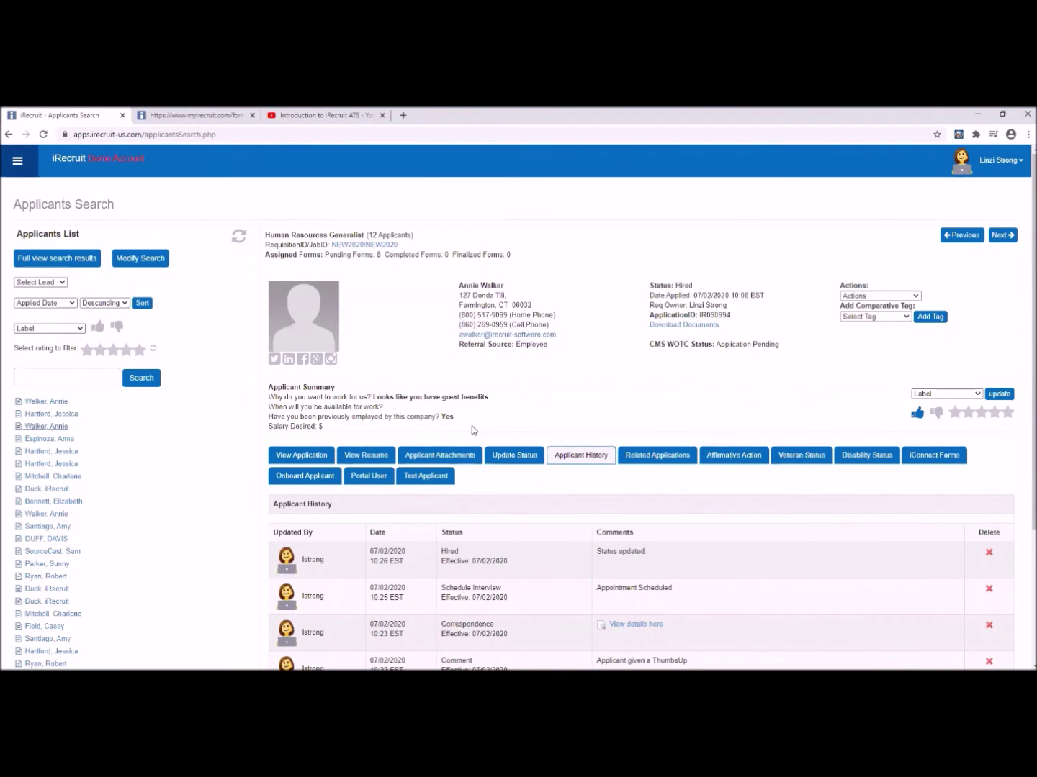
Open another applicant's Recruiting Manager application instead of their Enrollment Specialist one
{"action": "left_click", "coordinate": [54, 455]}
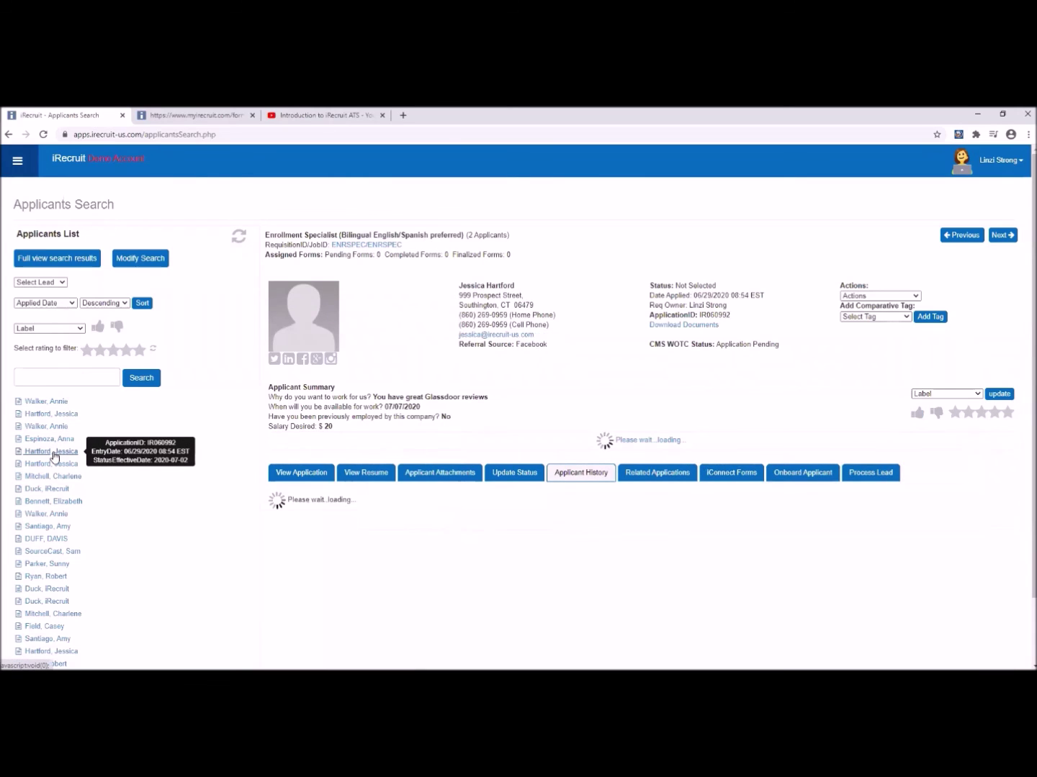
{"action": "left_click", "coordinate": [54, 465]}
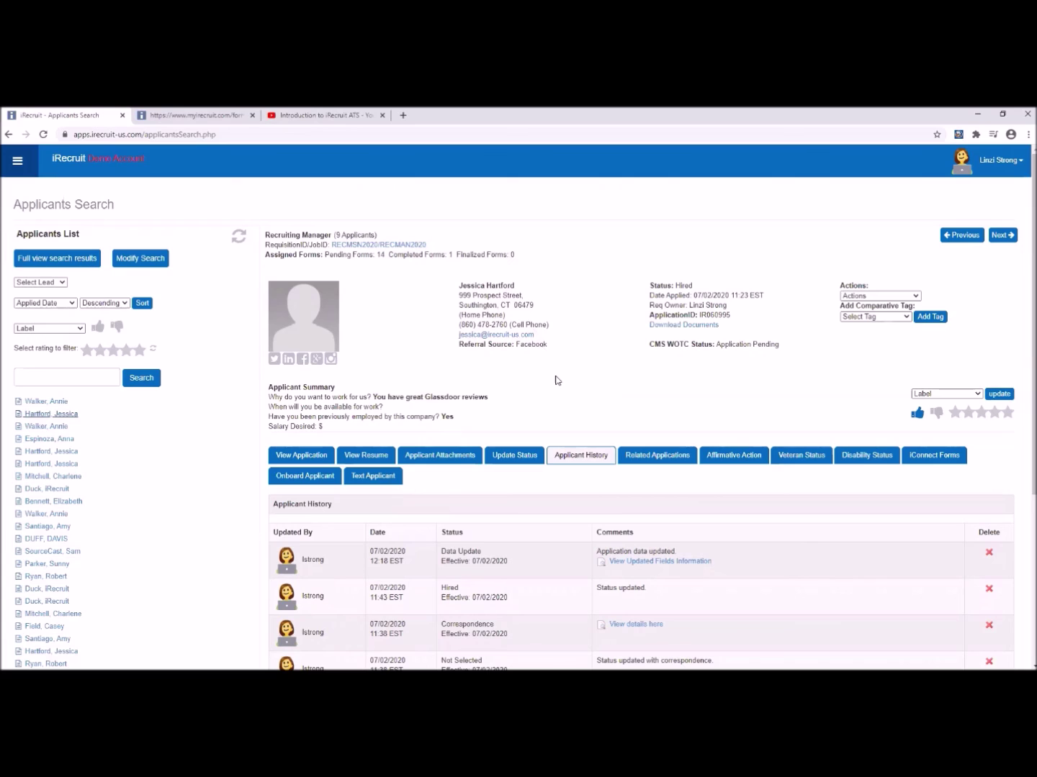
{"action": "left_click", "coordinate": [373, 477]}
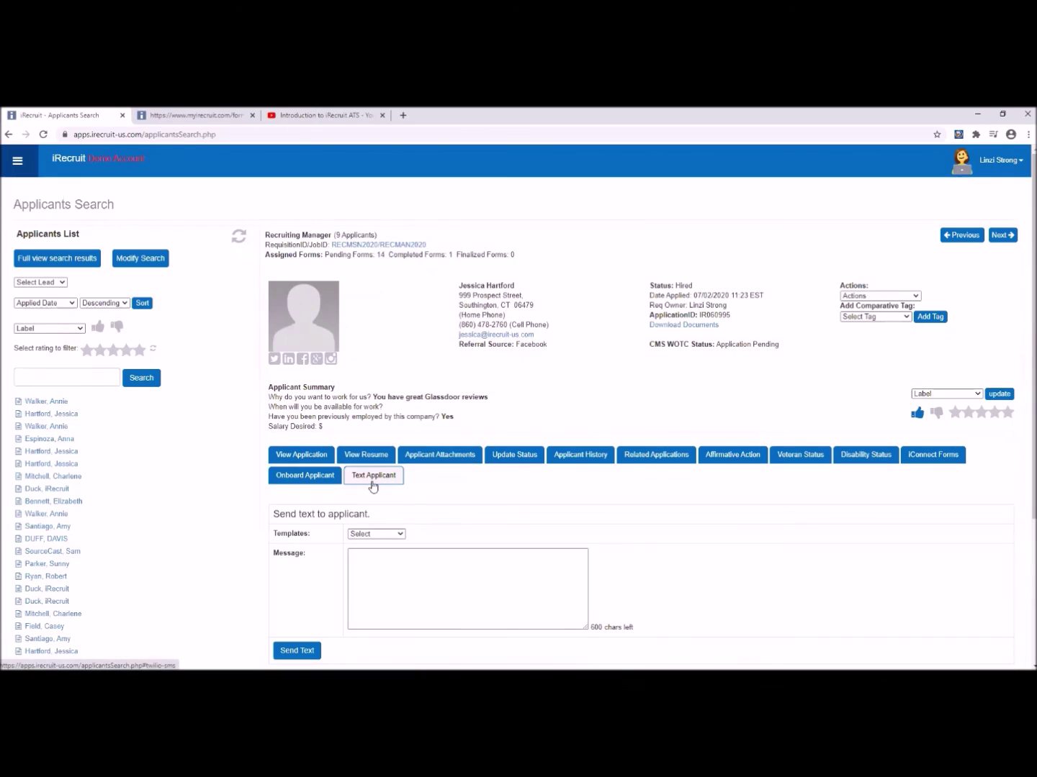
Send the applicant a text using the Introduction template
{"action": "scroll", "coordinate": [372, 487], "scroll_direction": "down", "scroll_amount": 3}
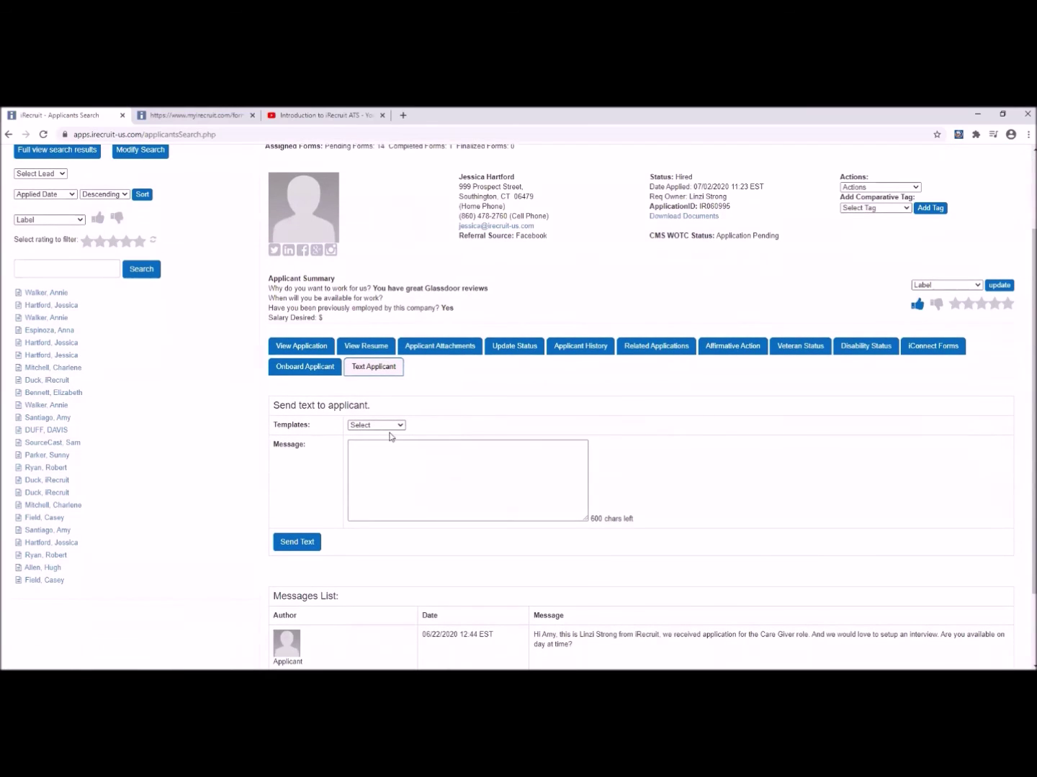
{"action": "left_click", "coordinate": [395, 431]}
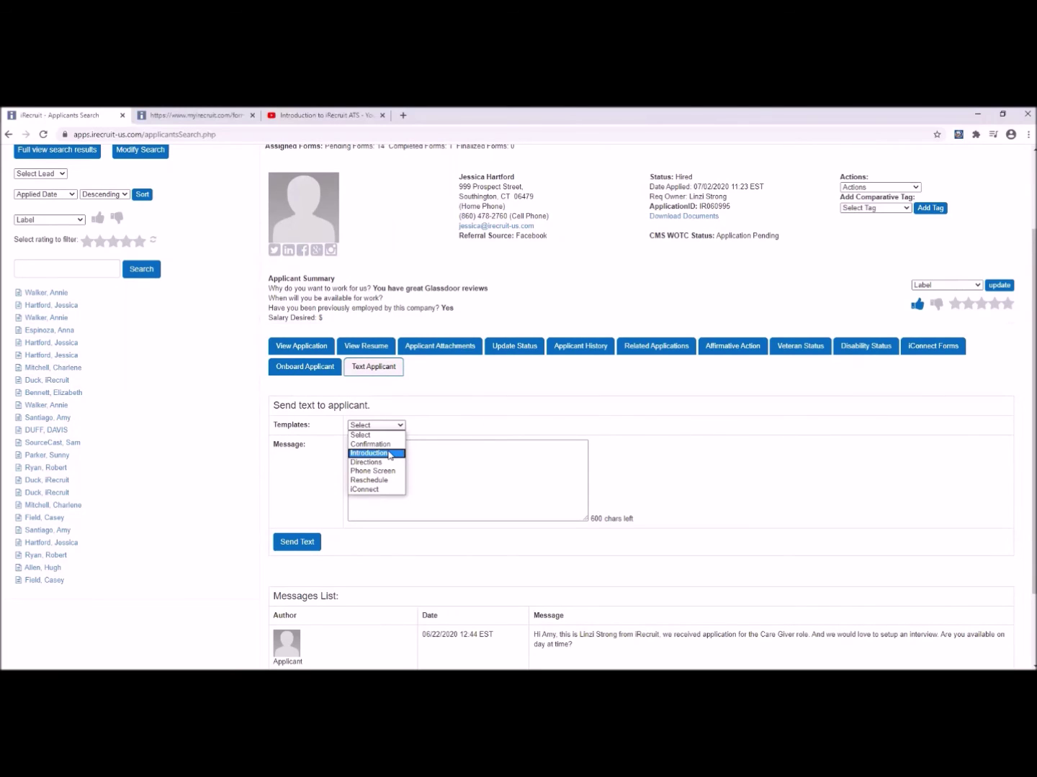
{"action": "left_click", "coordinate": [389, 454]}
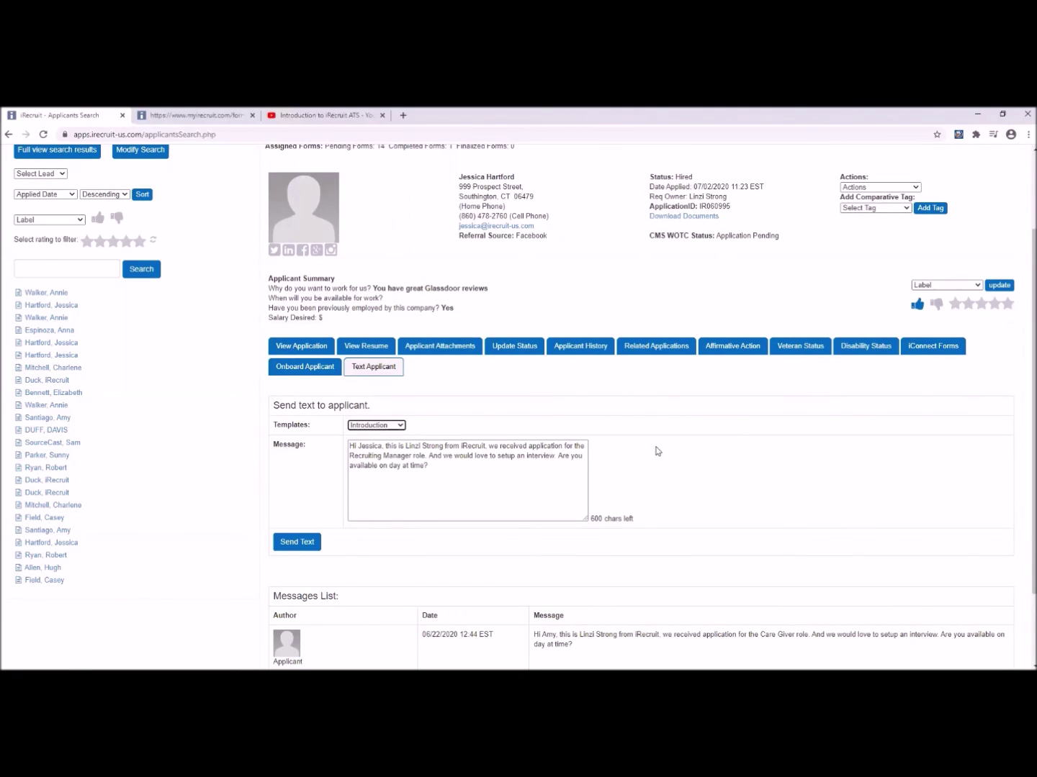
{"action": "left_click", "coordinate": [292, 544]}
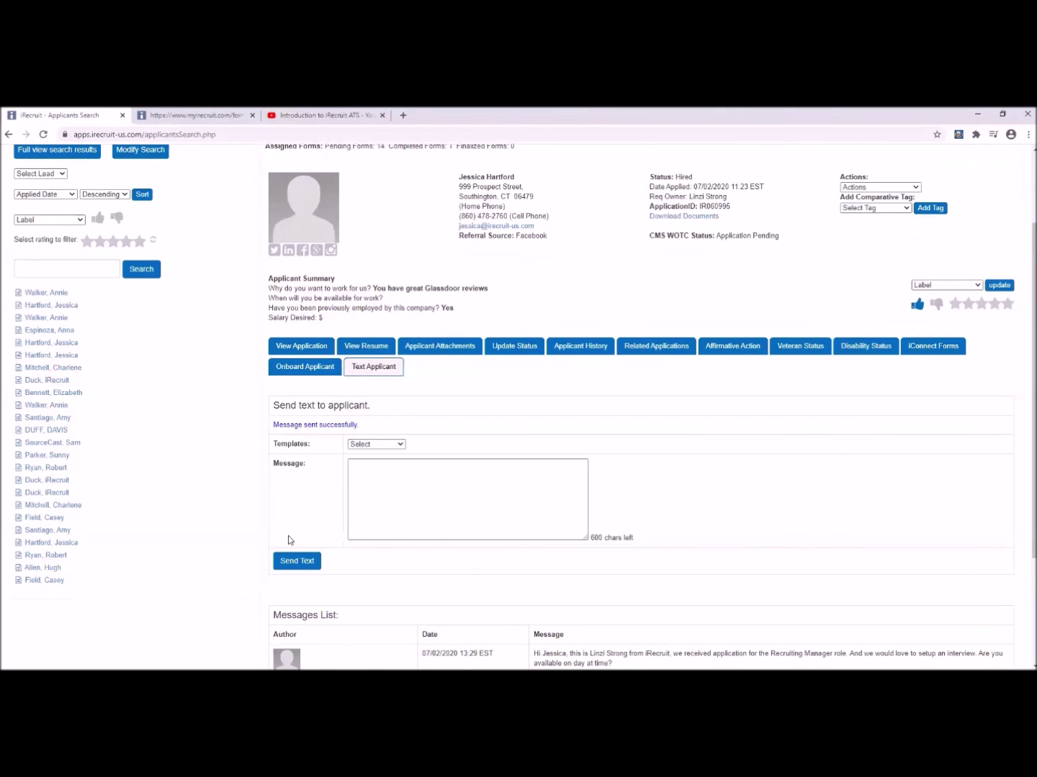
Check the Messages List for the sent text, then open the first applicant's record
{"action": "scroll", "coordinate": [285, 540], "scroll_direction": "down", "scroll_amount": 2}
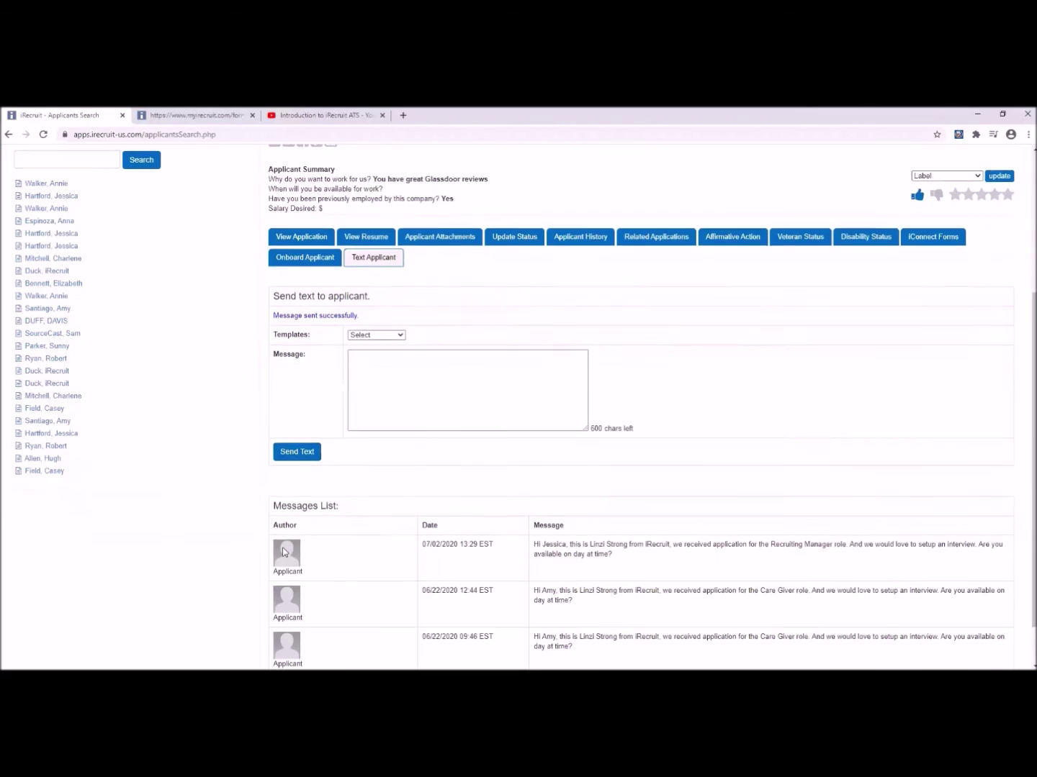
{"action": "scroll", "coordinate": [282, 548], "scroll_direction": "down", "scroll_amount": 1}
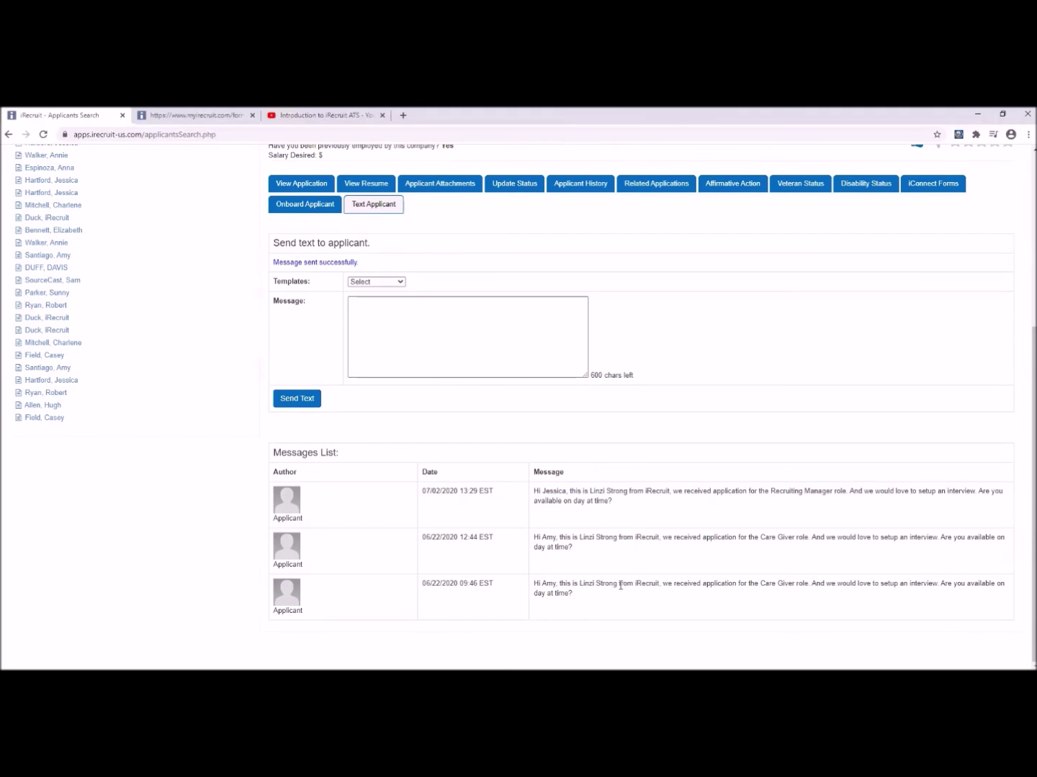
{"action": "scroll", "coordinate": [619, 585], "scroll_direction": "up", "scroll_amount": 4}
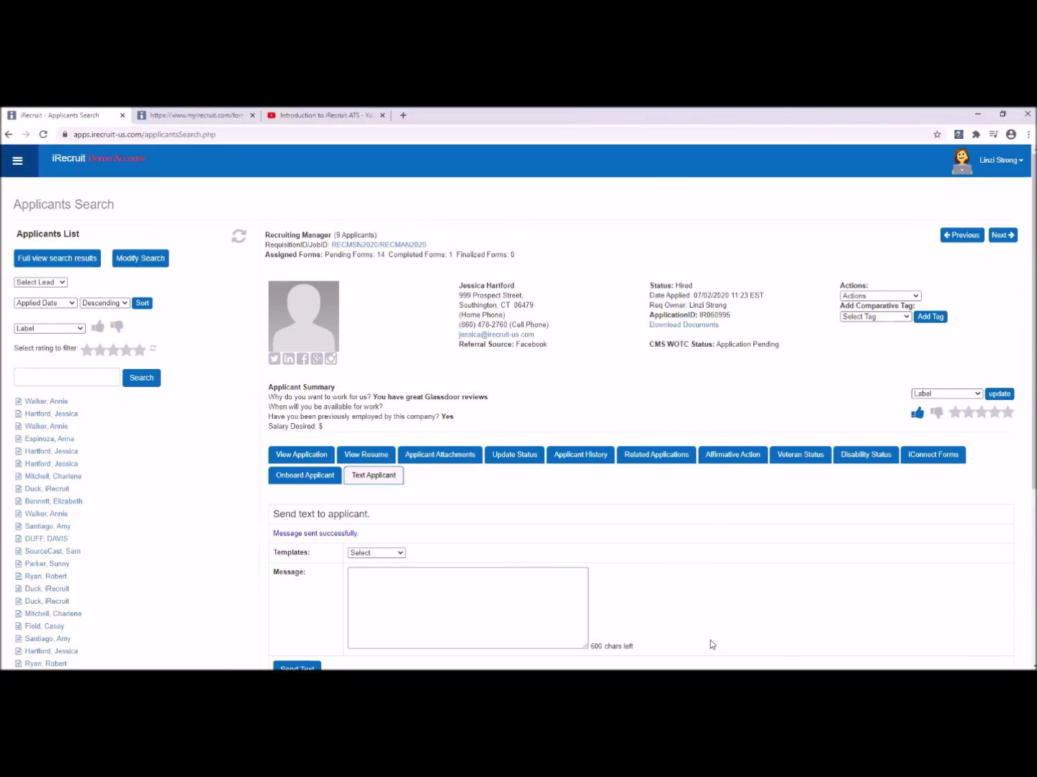
{"action": "left_click", "coordinate": [50, 401]}
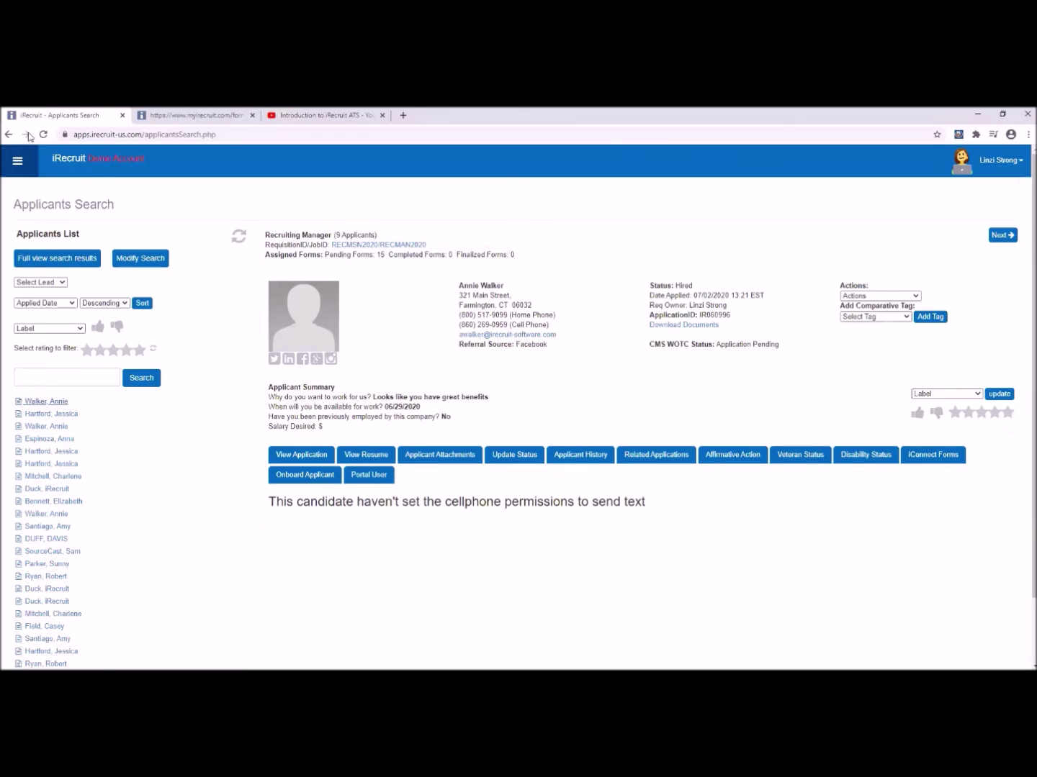
Go to Reports > Exporter through the main navigation sidebar
{"action": "left_click", "coordinate": [16, 162]}
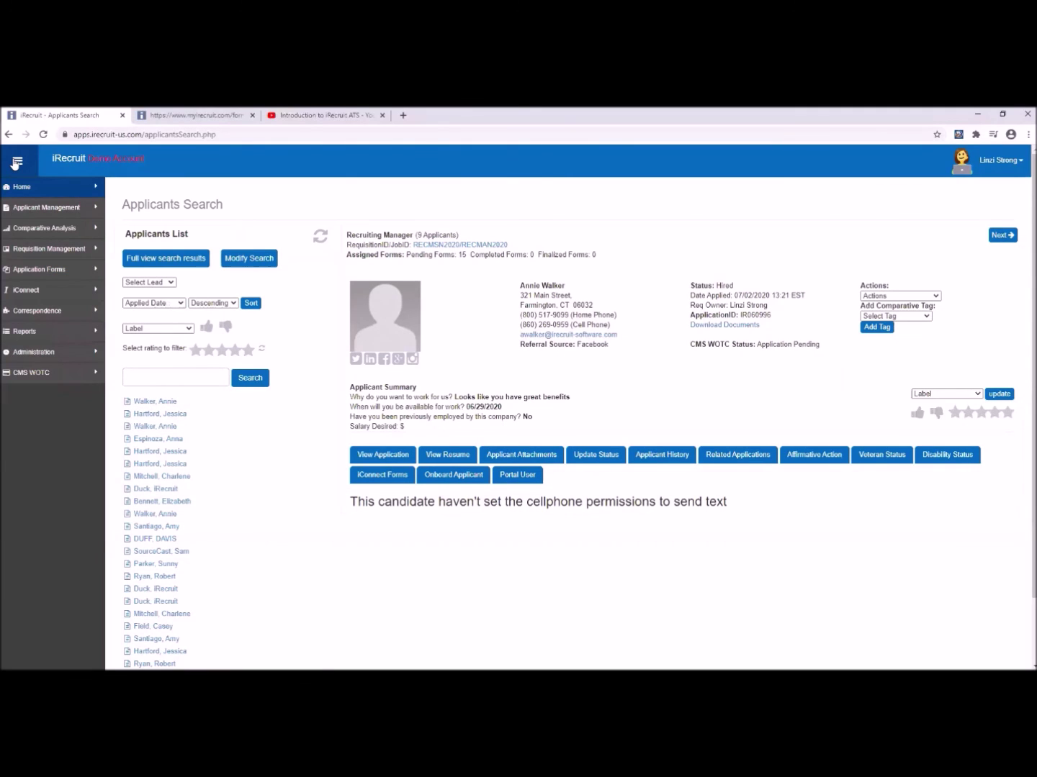
{"action": "left_click", "coordinate": [52, 331]}
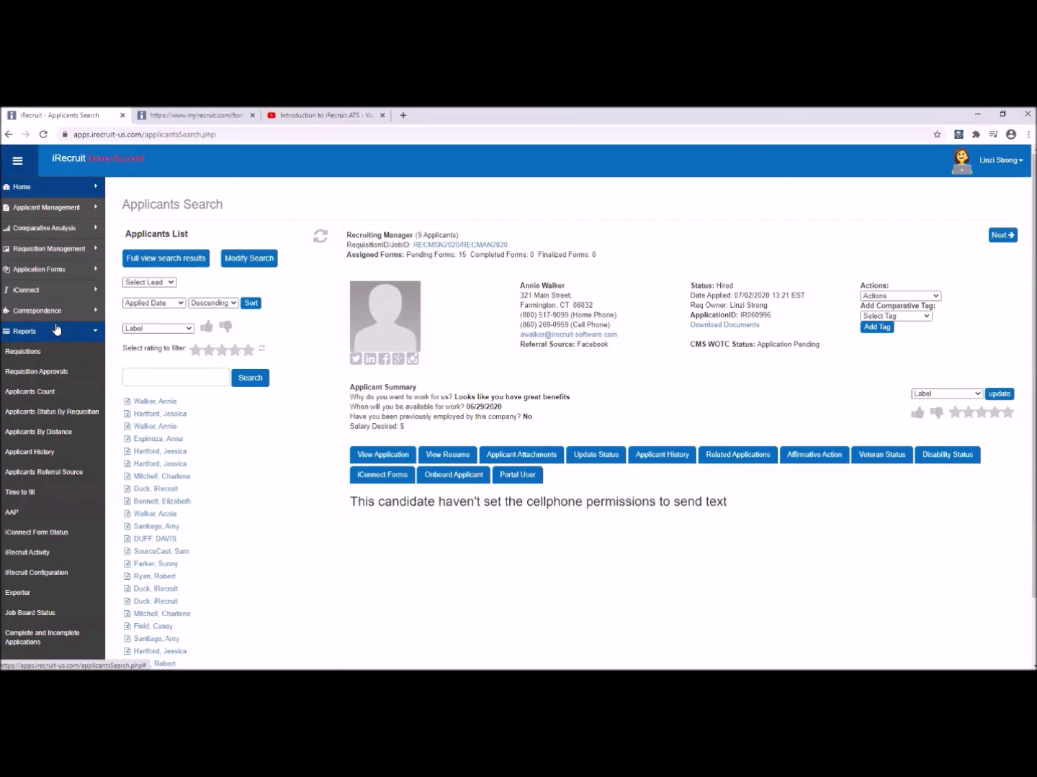
{"action": "scroll", "coordinate": [56, 329], "scroll_direction": "down", "scroll_amount": 2}
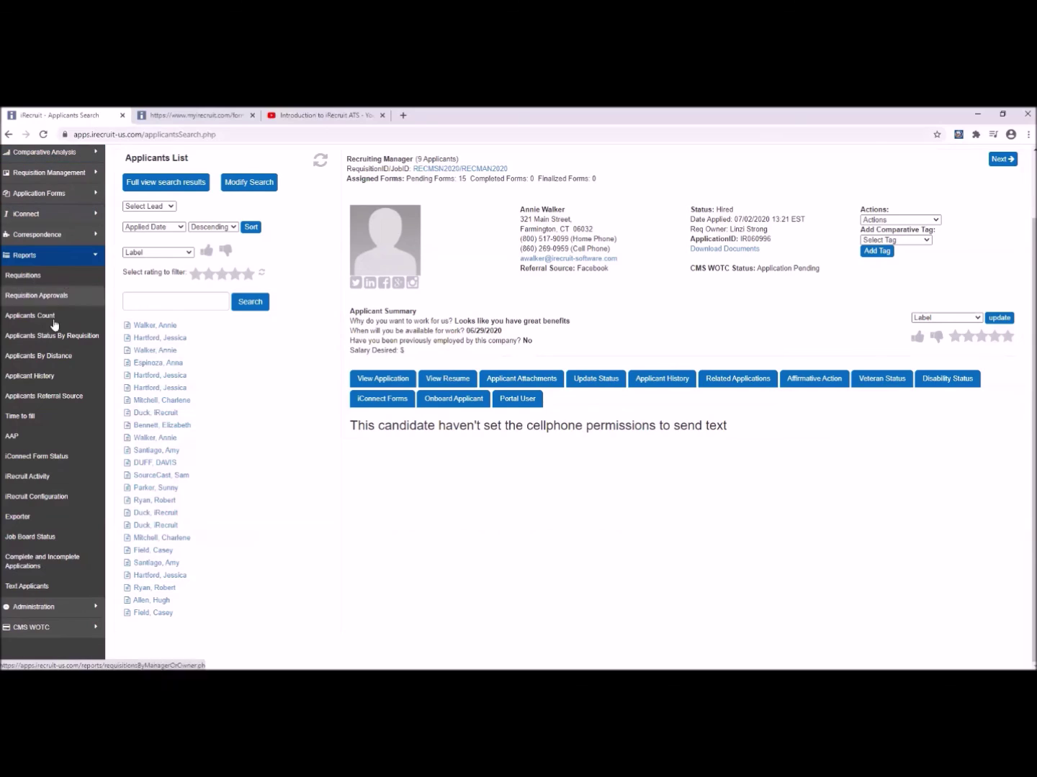
{"action": "left_click", "coordinate": [185, 500]}
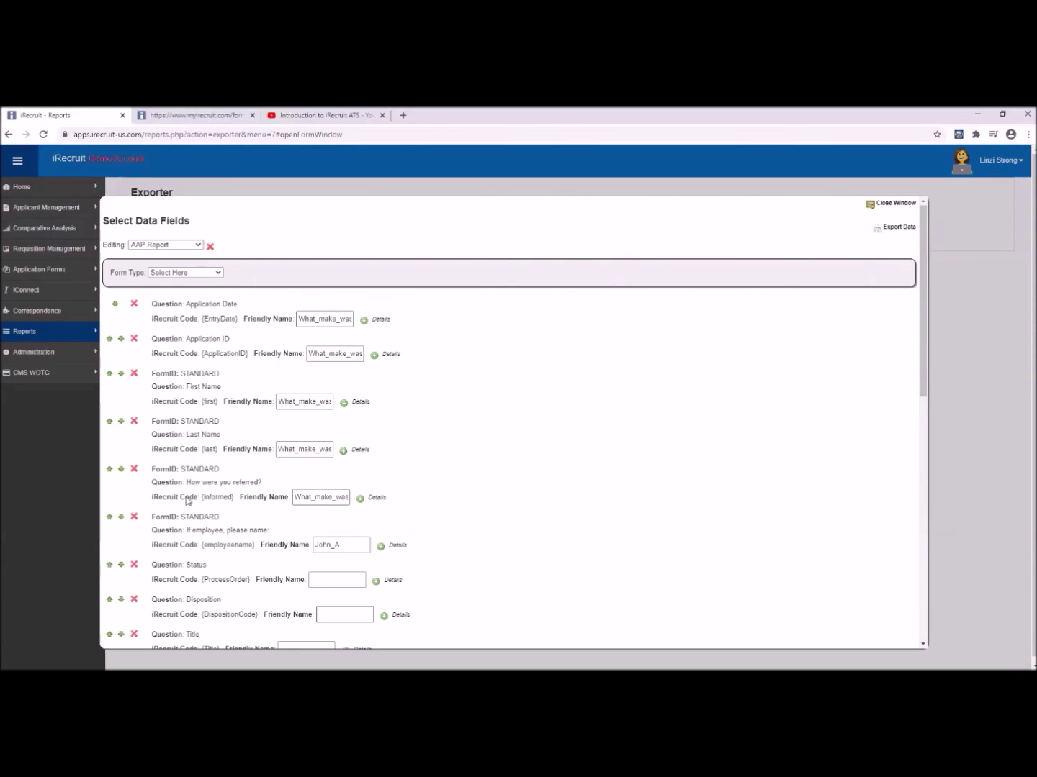
Show the saved export reports in the Editing dropdown of the AAP Report window
{"action": "left_click", "coordinate": [179, 246]}
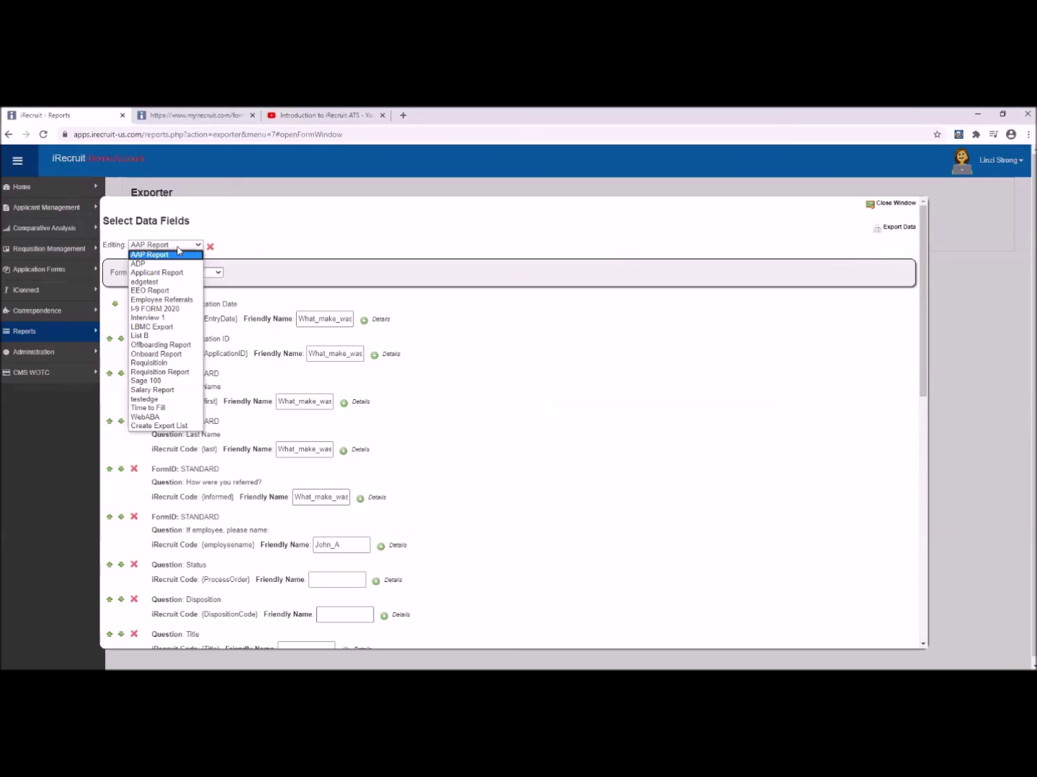
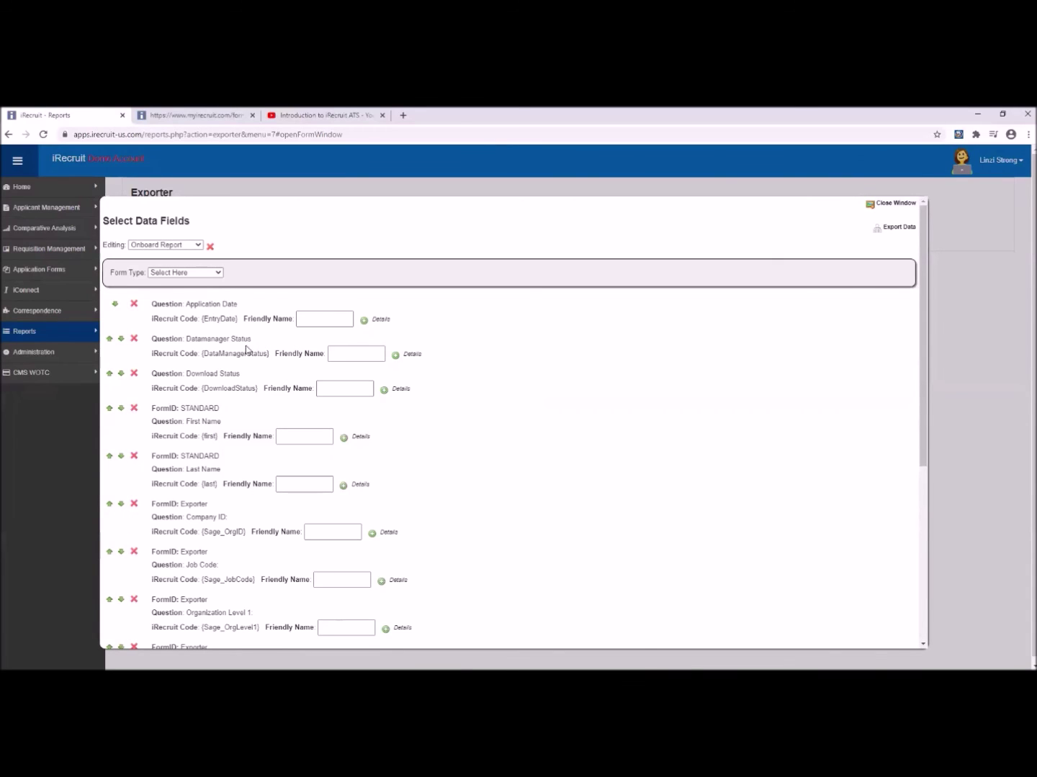
{"action": "scroll", "coordinate": [263, 349], "scroll_direction": "down", "scroll_amount": 1}
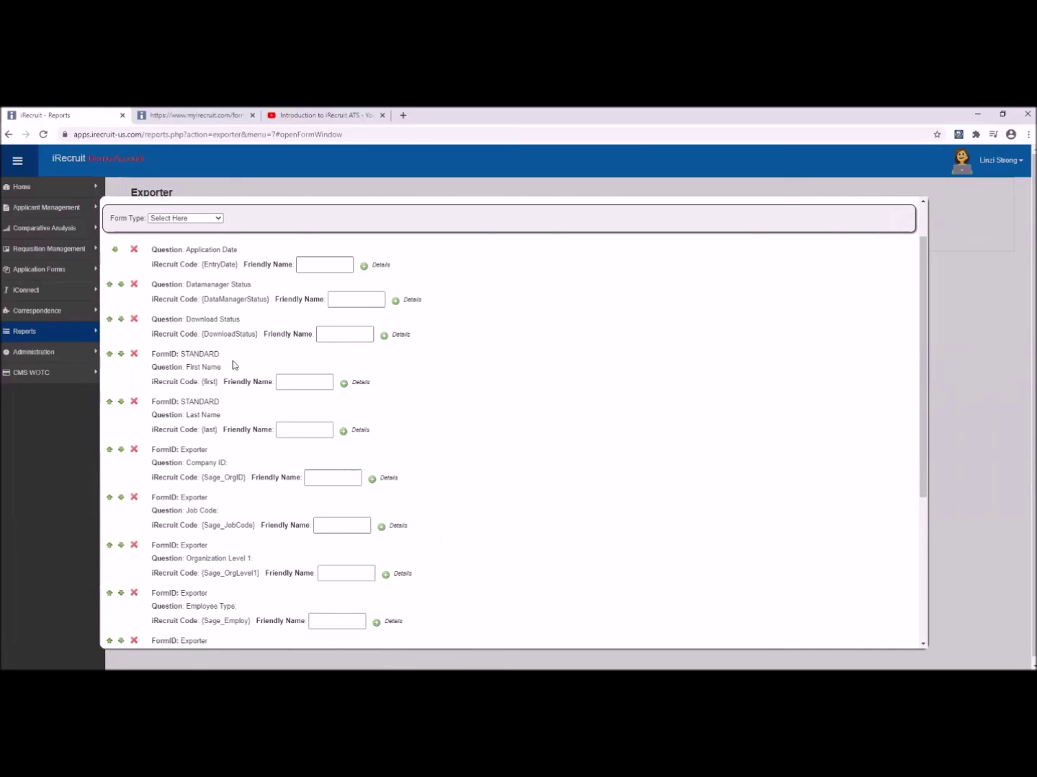
{"action": "scroll", "coordinate": [235, 367], "scroll_direction": "down", "scroll_amount": 1}
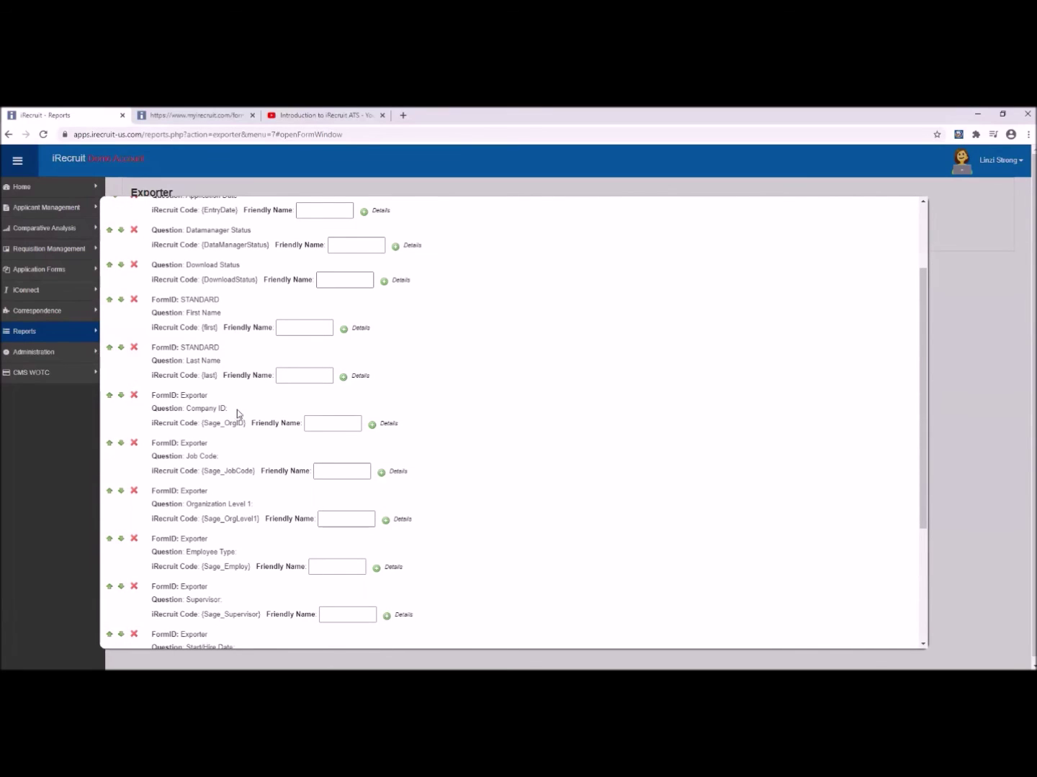
{"action": "scroll", "coordinate": [248, 410], "scroll_direction": "down", "scroll_amount": 1}
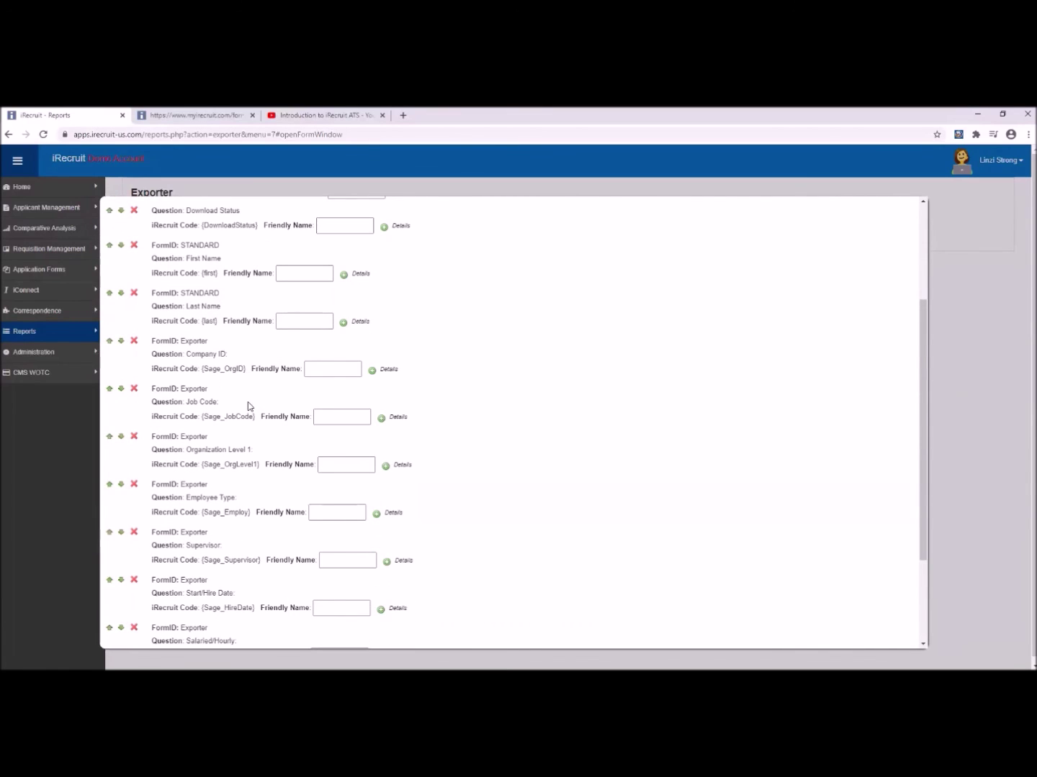
{"action": "scroll", "coordinate": [250, 407], "scroll_direction": "down", "scroll_amount": 3}
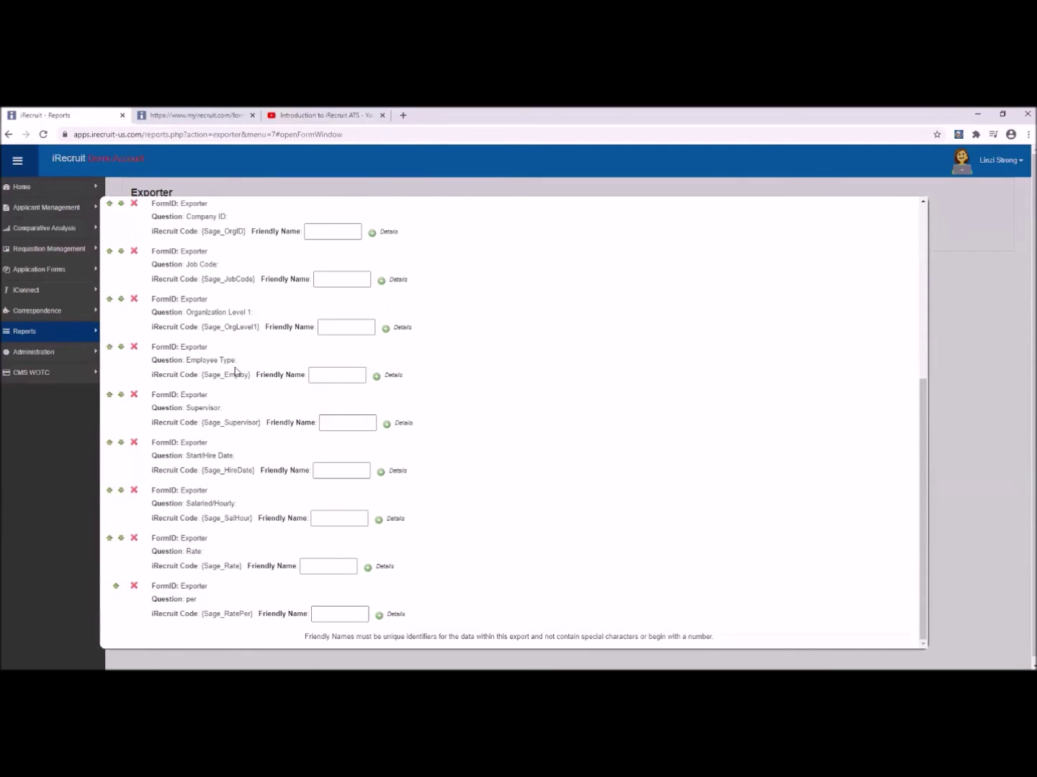
{"action": "scroll", "coordinate": [252, 374], "scroll_direction": "down", "scroll_amount": 1}
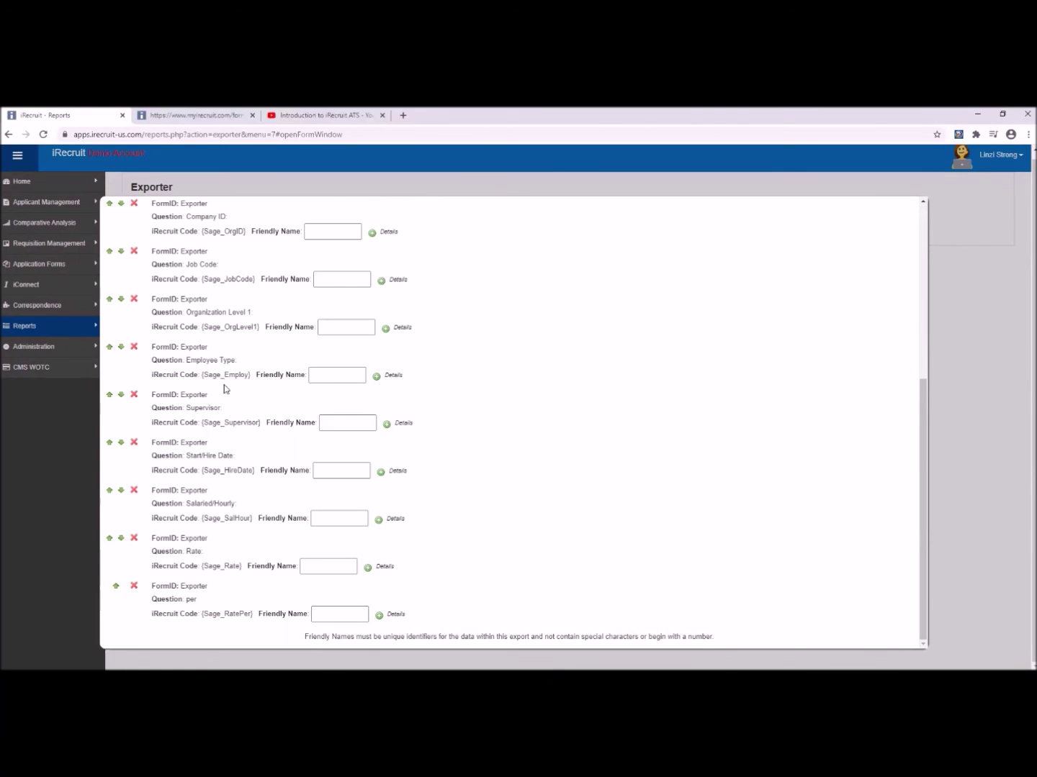
{"action": "scroll", "coordinate": [229, 394], "scroll_direction": "up", "scroll_amount": 5}
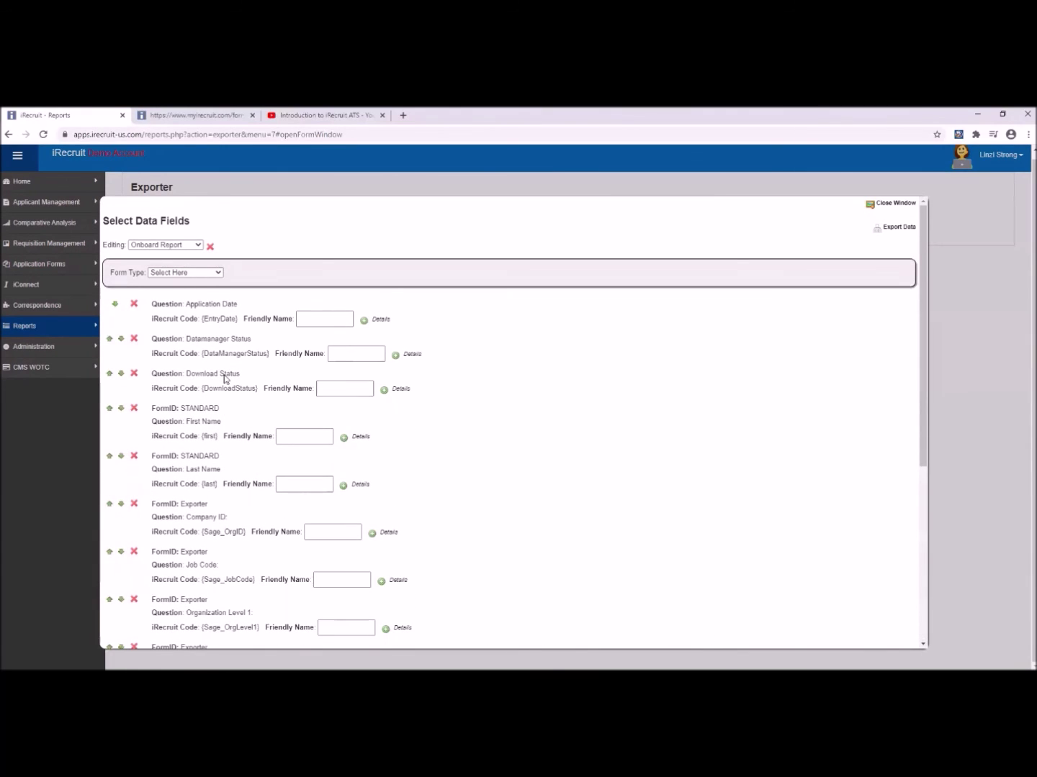
Choose Web Form as the form type and New Emergency Contact as the form name
{"action": "left_click", "coordinate": [210, 274]}
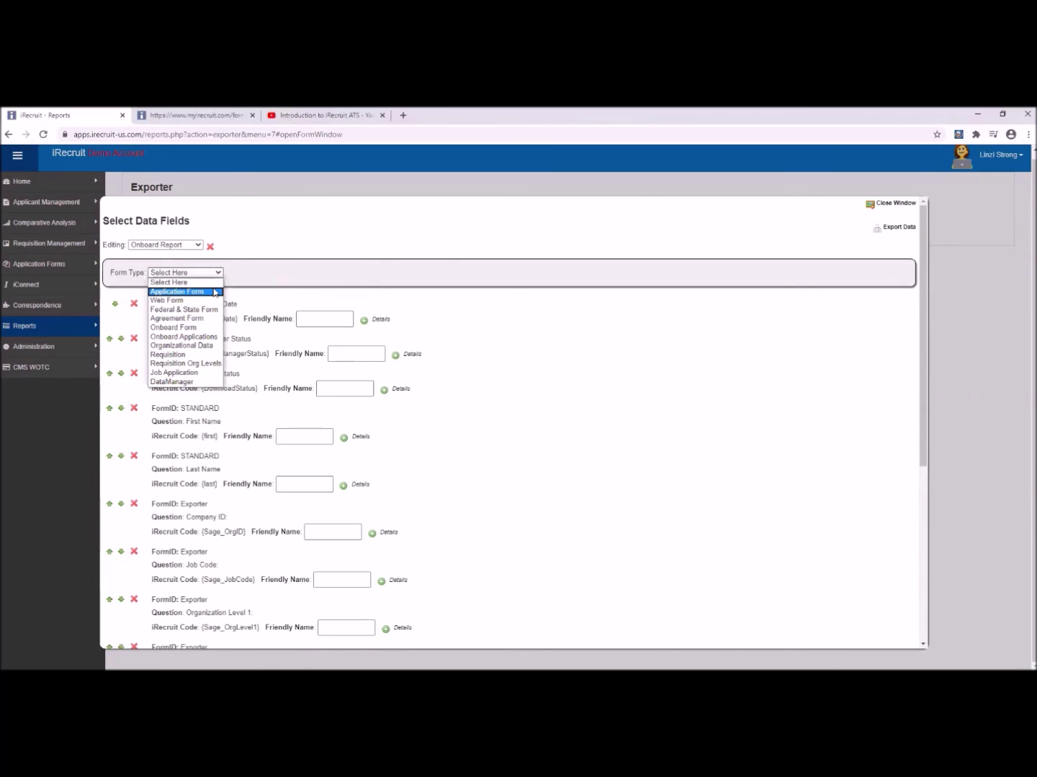
{"action": "left_click", "coordinate": [213, 300]}
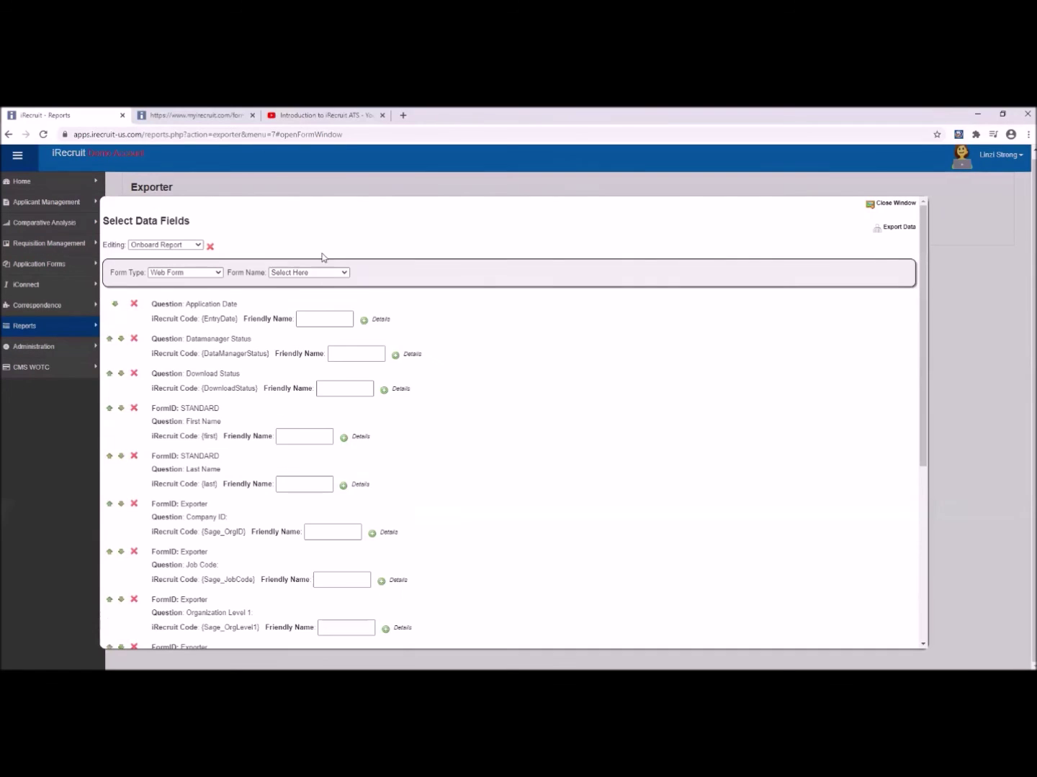
{"action": "left_click", "coordinate": [330, 273]}
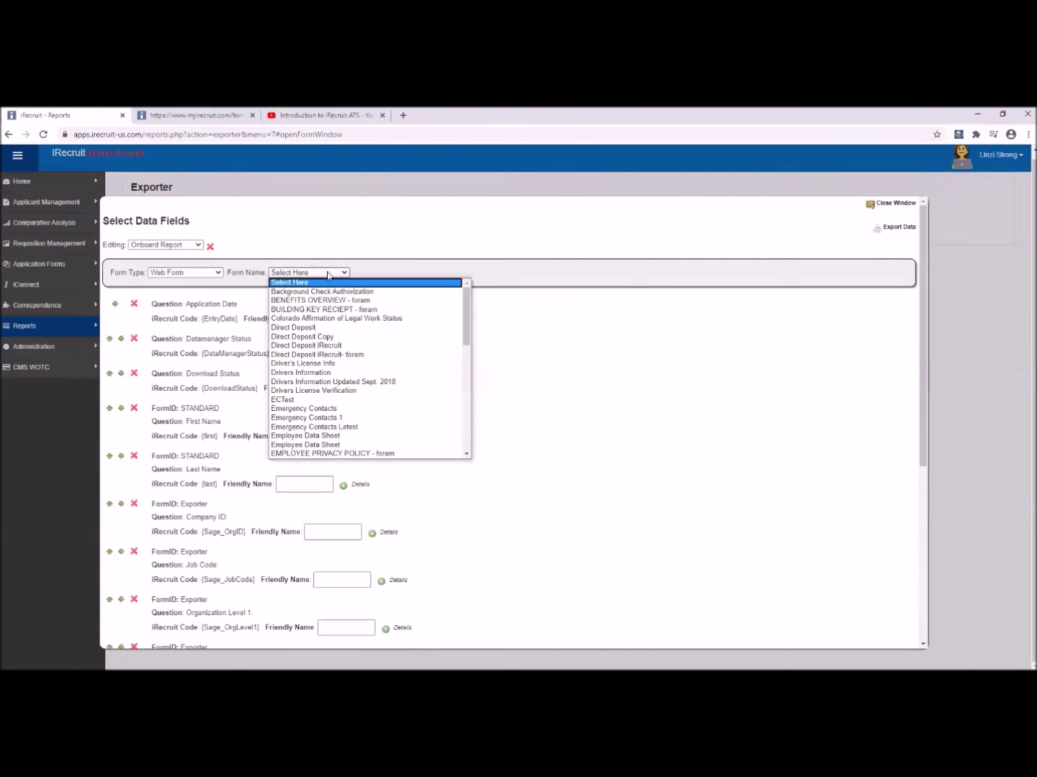
{"action": "left_click_drag", "start_coordinate": [467, 311], "coordinate": [476, 382]}
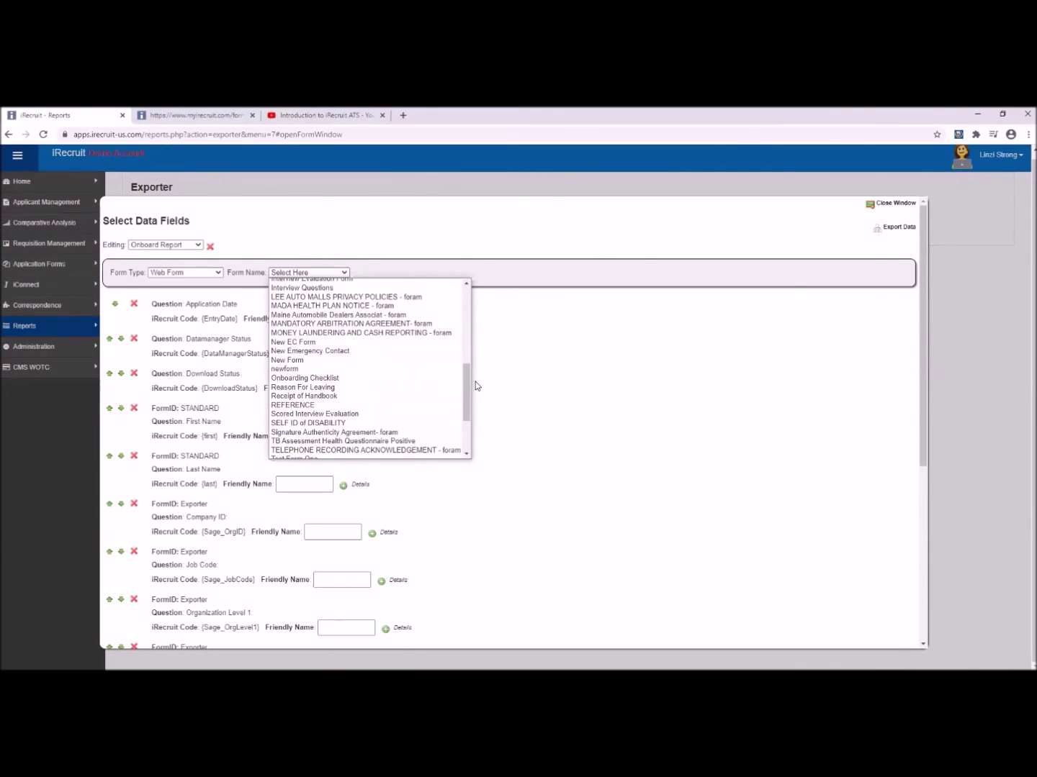
{"action": "left_click", "coordinate": [380, 351]}
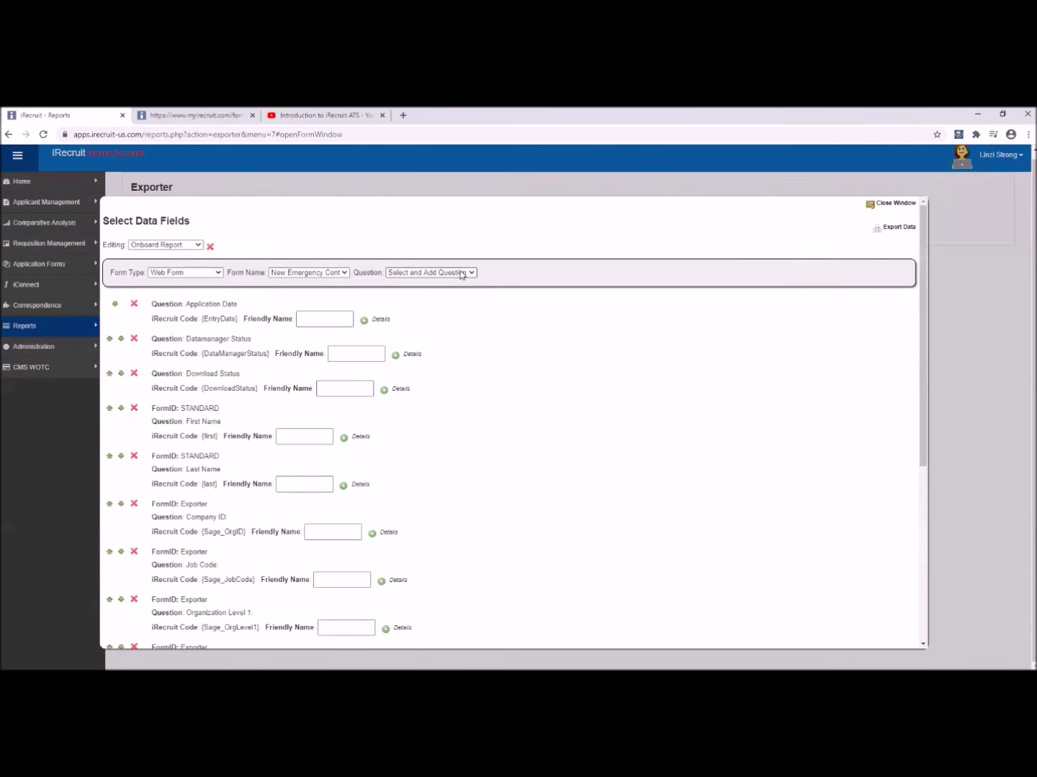
Add the First Name, Relation to you and Phone 1 questions to the Onboard Report
{"action": "left_click", "coordinate": [462, 274]}
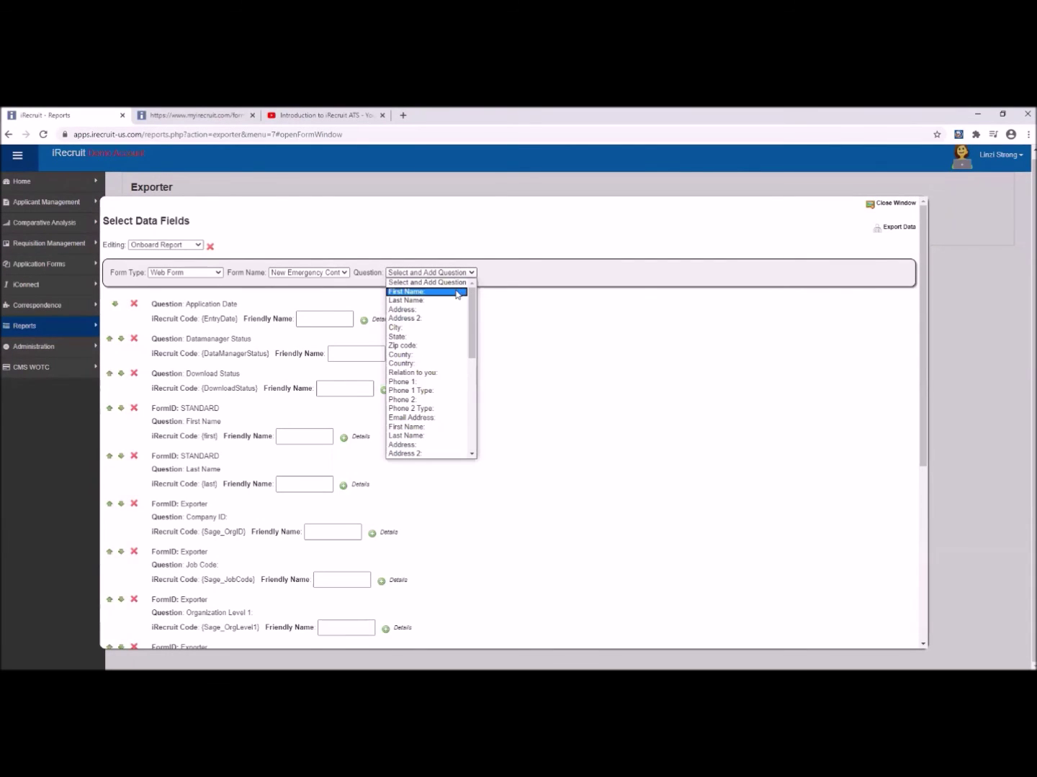
{"action": "left_click", "coordinate": [459, 292]}
{"action": "left_click", "coordinate": [461, 288]}
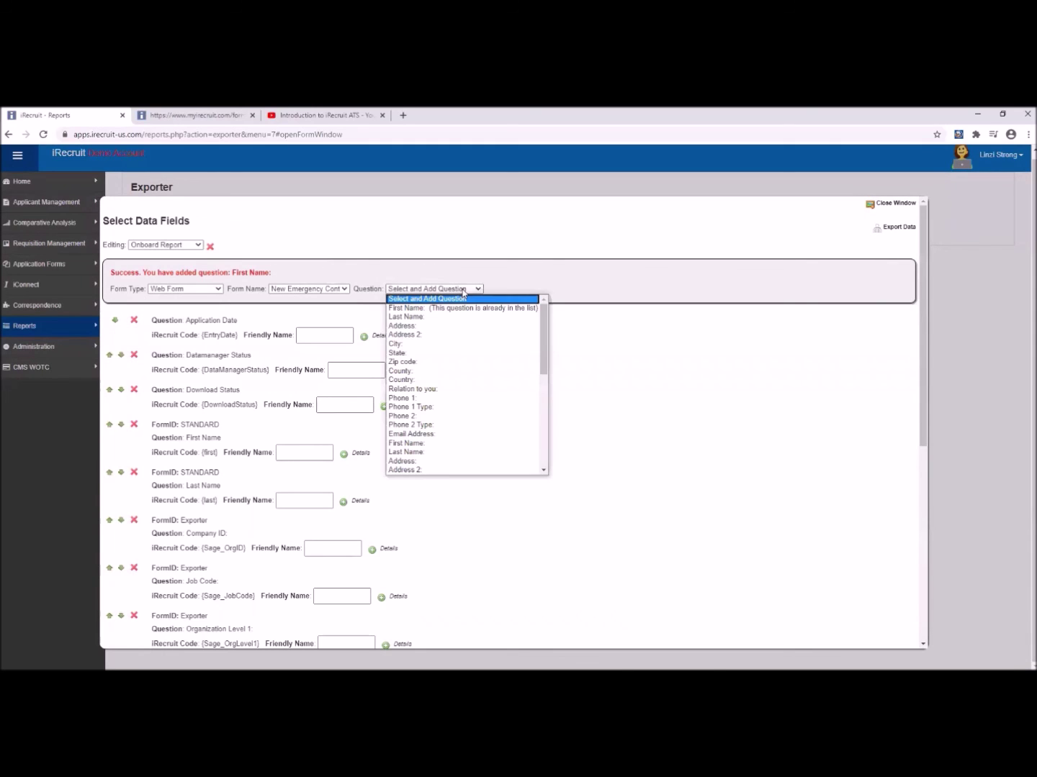
{"action": "left_click", "coordinate": [457, 389]}
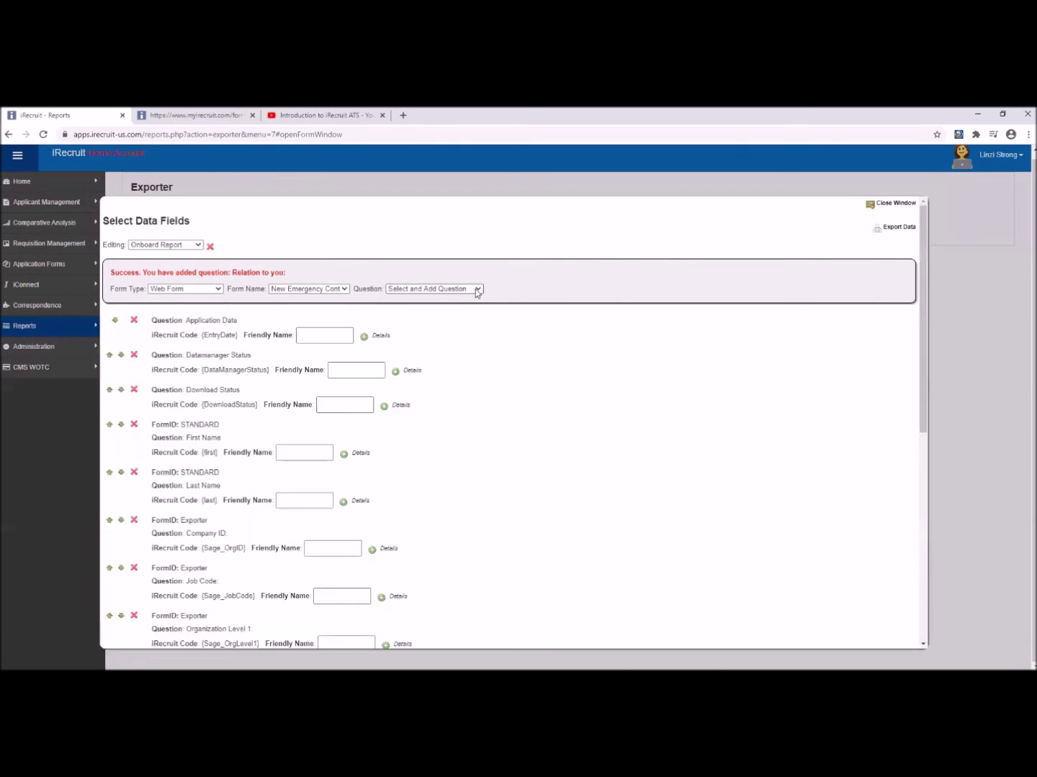
{"action": "left_click", "coordinate": [478, 288]}
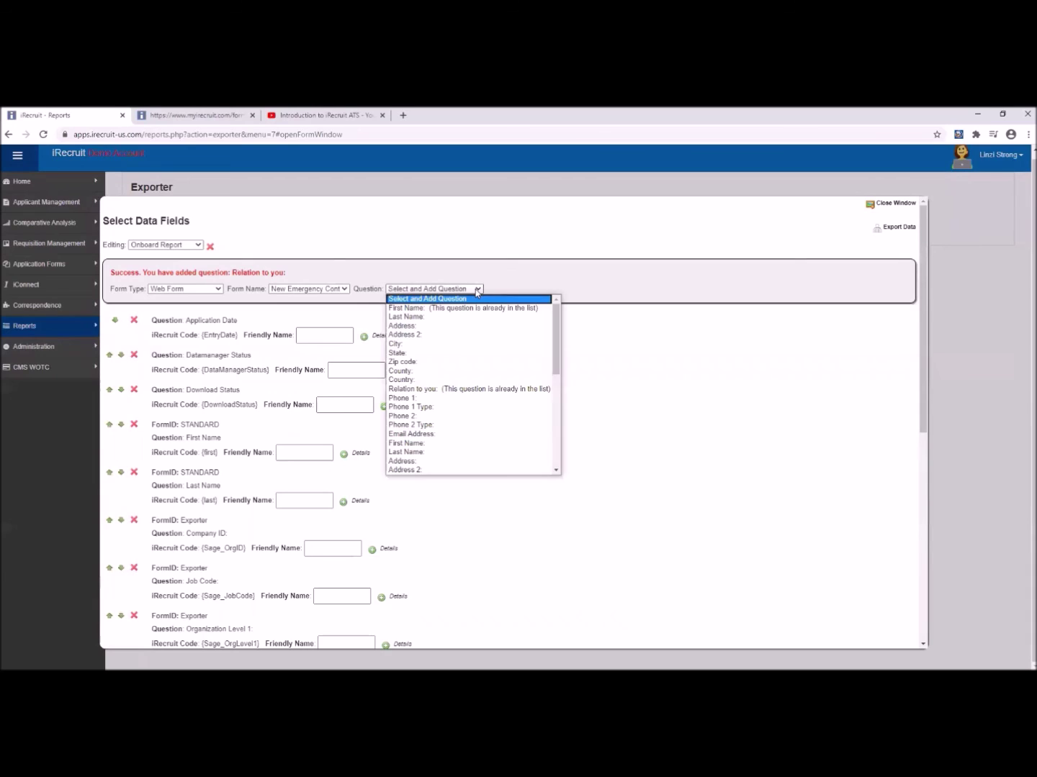
{"action": "left_click", "coordinate": [483, 399]}
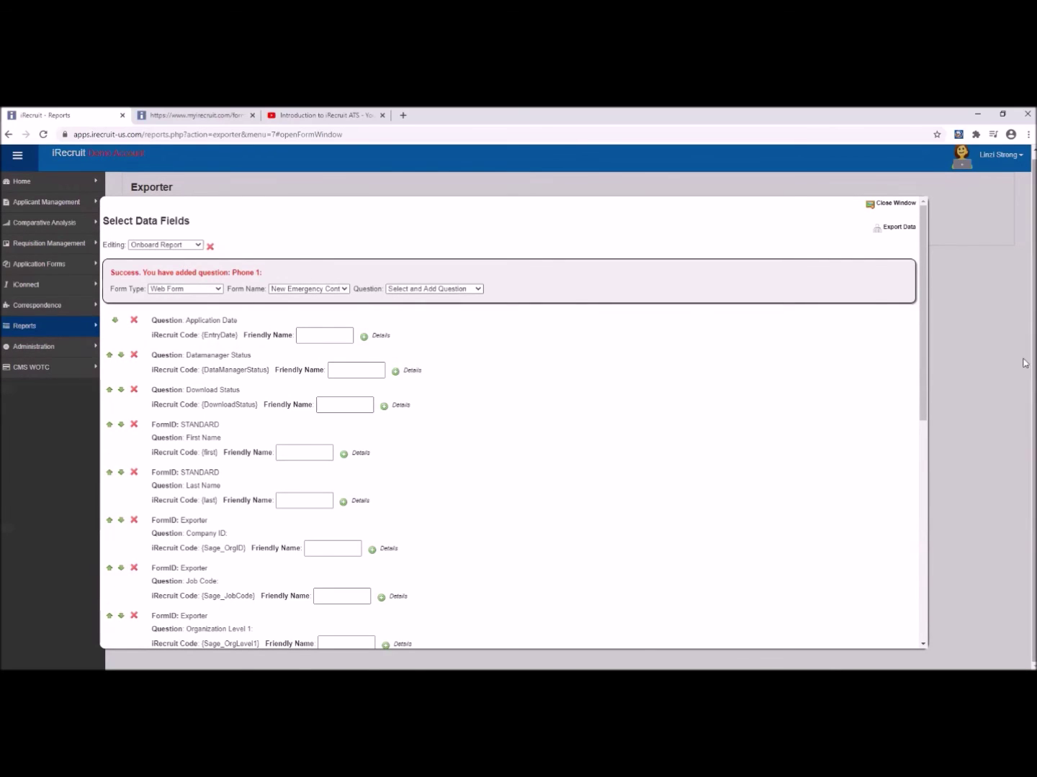
In Export Data, select Names, CSV as the export type, and File as the destination
{"action": "left_click", "coordinate": [888, 229]}
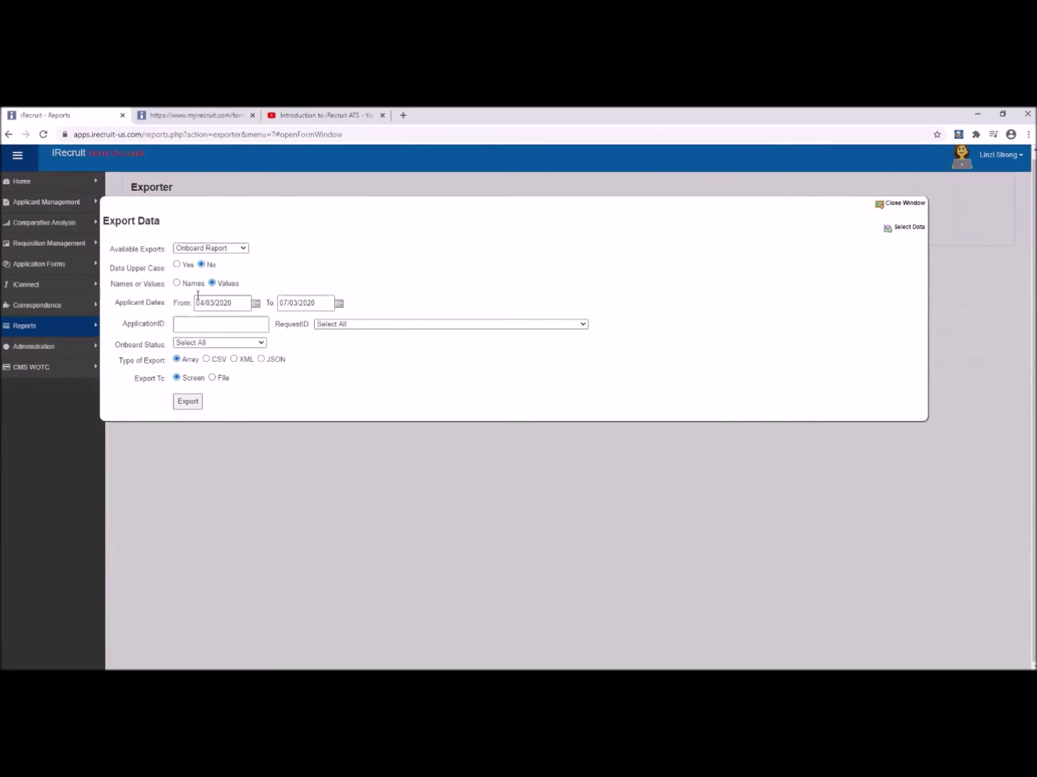
{"action": "left_click", "coordinate": [177, 283]}
{"action": "left_click", "coordinate": [205, 358]}
{"action": "left_click", "coordinate": [220, 377]}
Start the Onboard Report CSV export, close the export window, and return to the Dashboard
{"action": "left_click", "coordinate": [182, 405]}
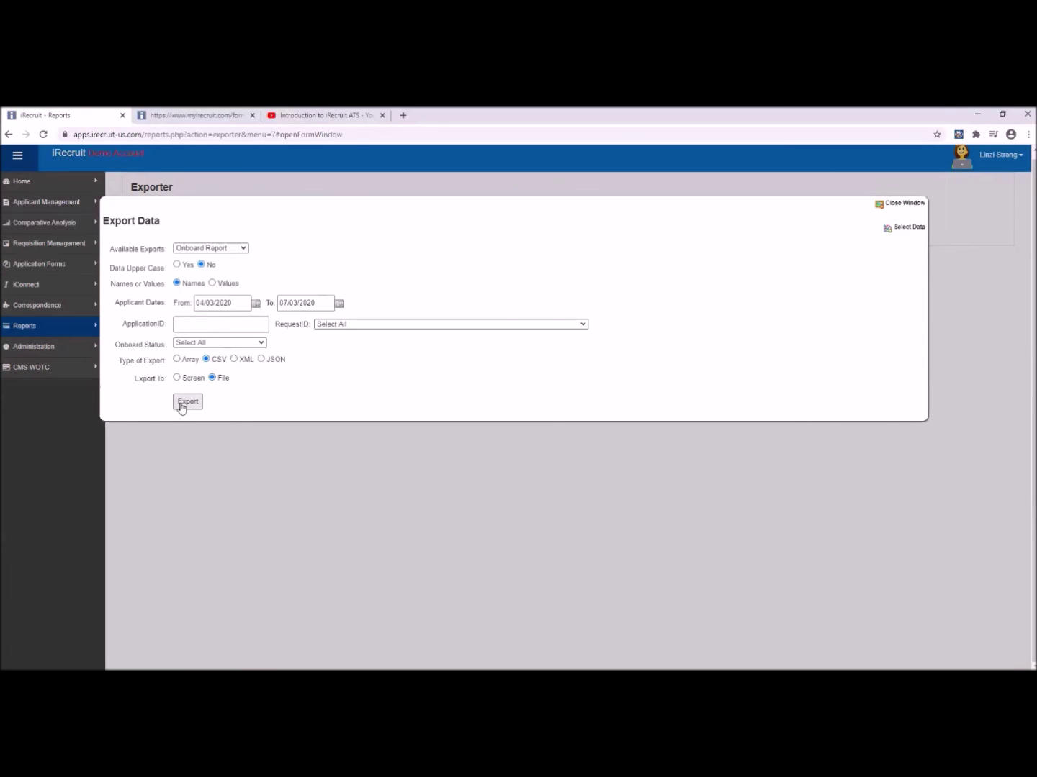
{"action": "left_click", "coordinate": [550, 478]}
{"action": "left_click", "coordinate": [89, 165]}
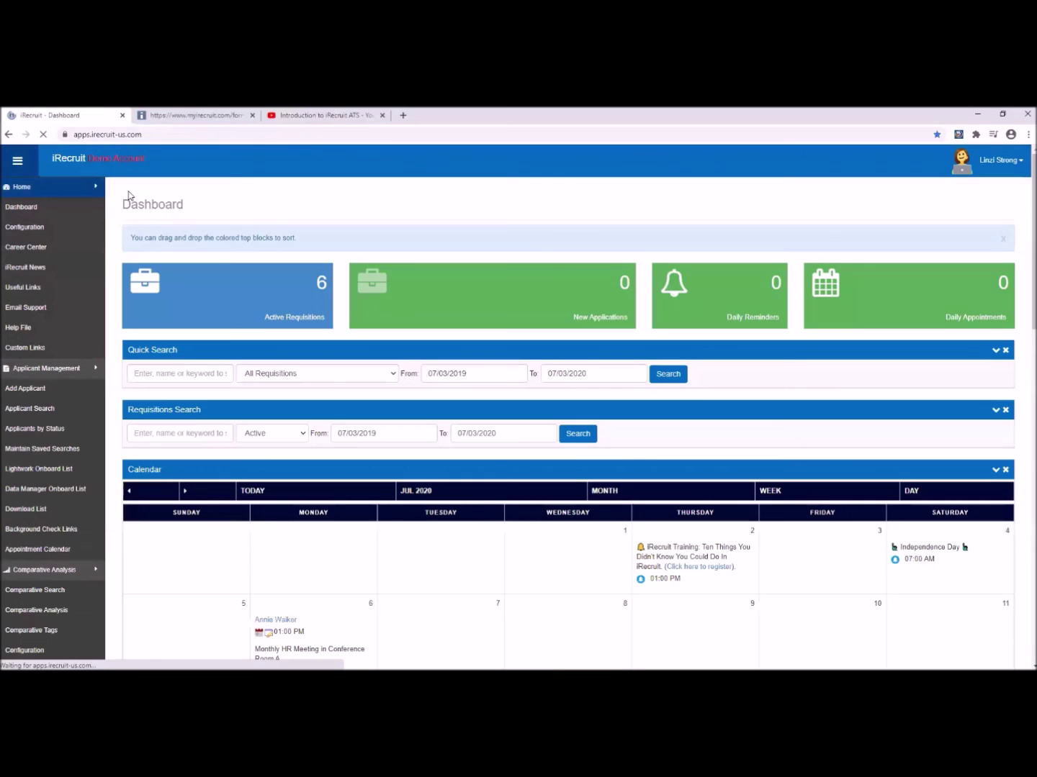